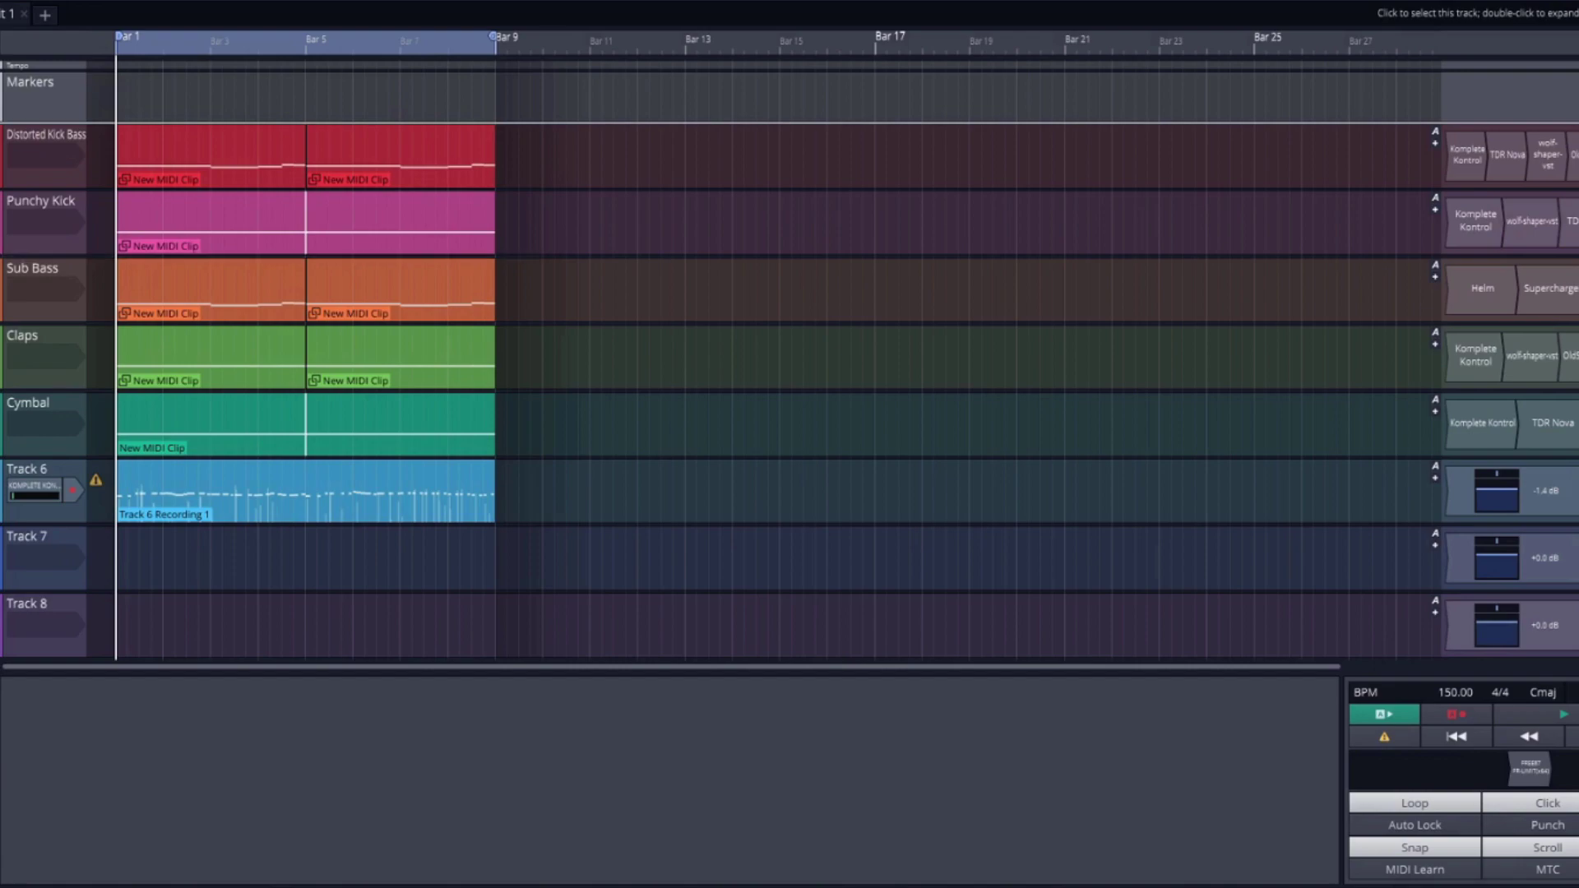
Open the 'Track 6 Recording 1' clip in the note editor, scroll through its notes, then close the editor
click(196, 462)
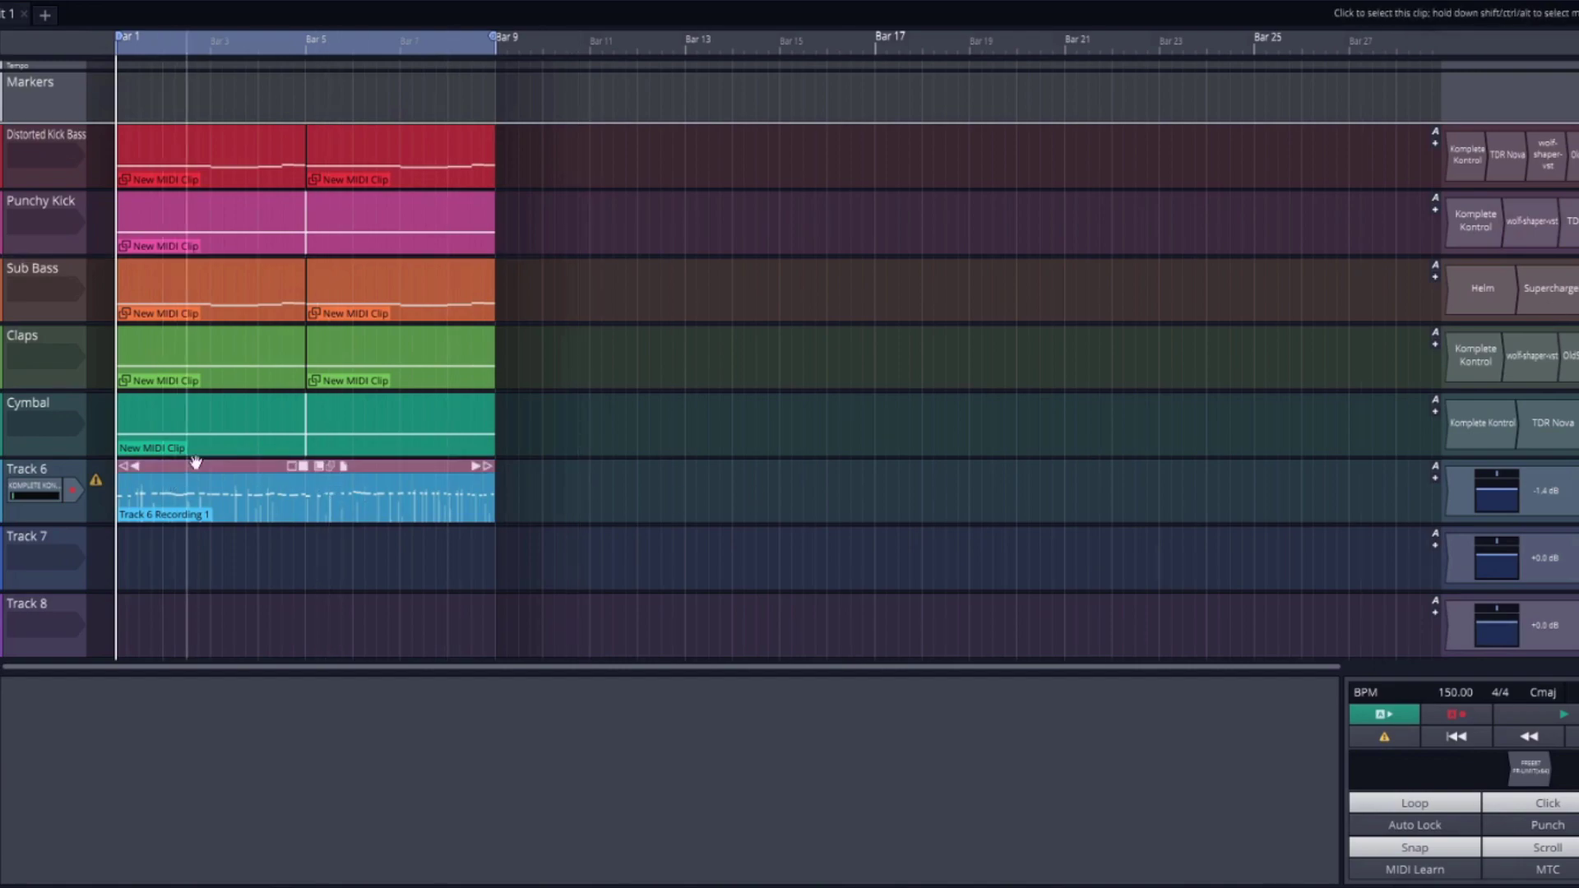
double_click(196, 462)
scroll(947, 461, down, 3)
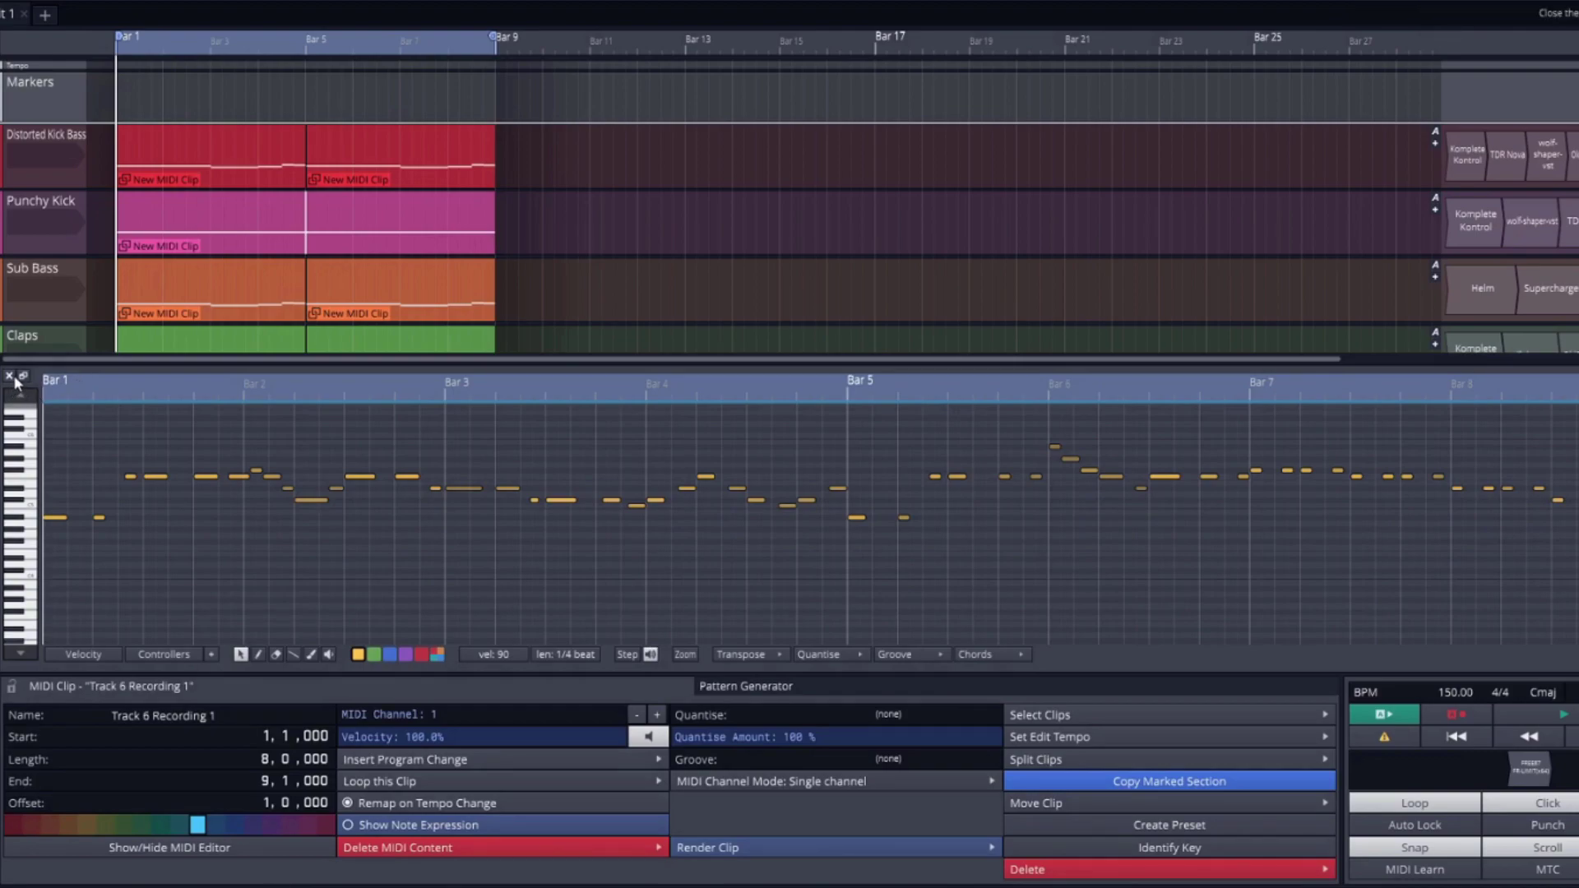
click(10, 377)
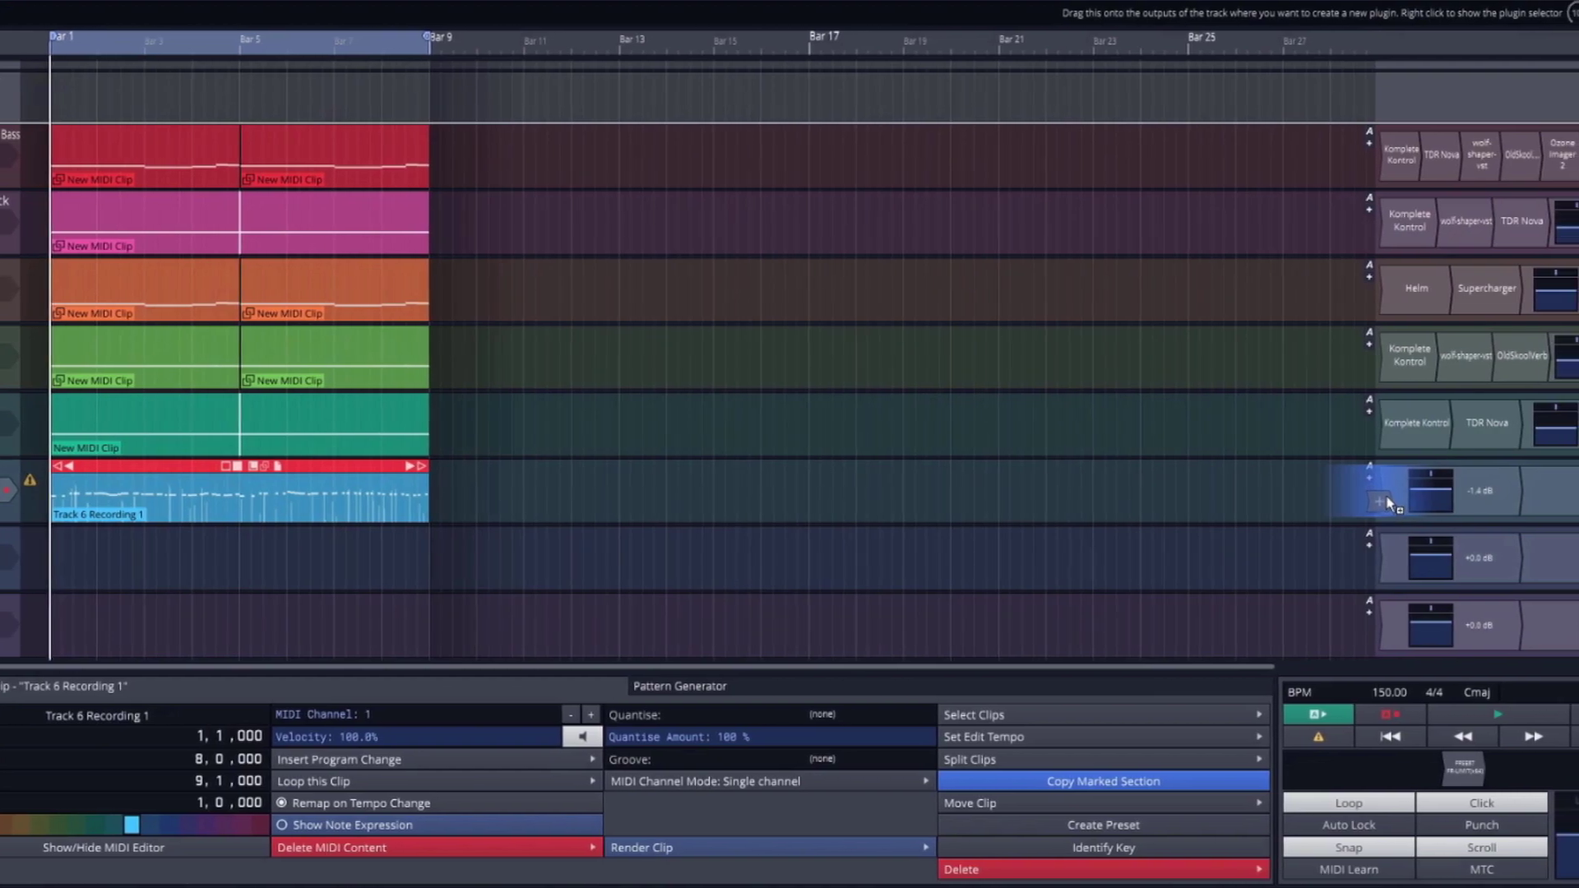
Add the Surge VST3 synth to Track 6, bring its editor fully into view and play the melody
click(1354, 500)
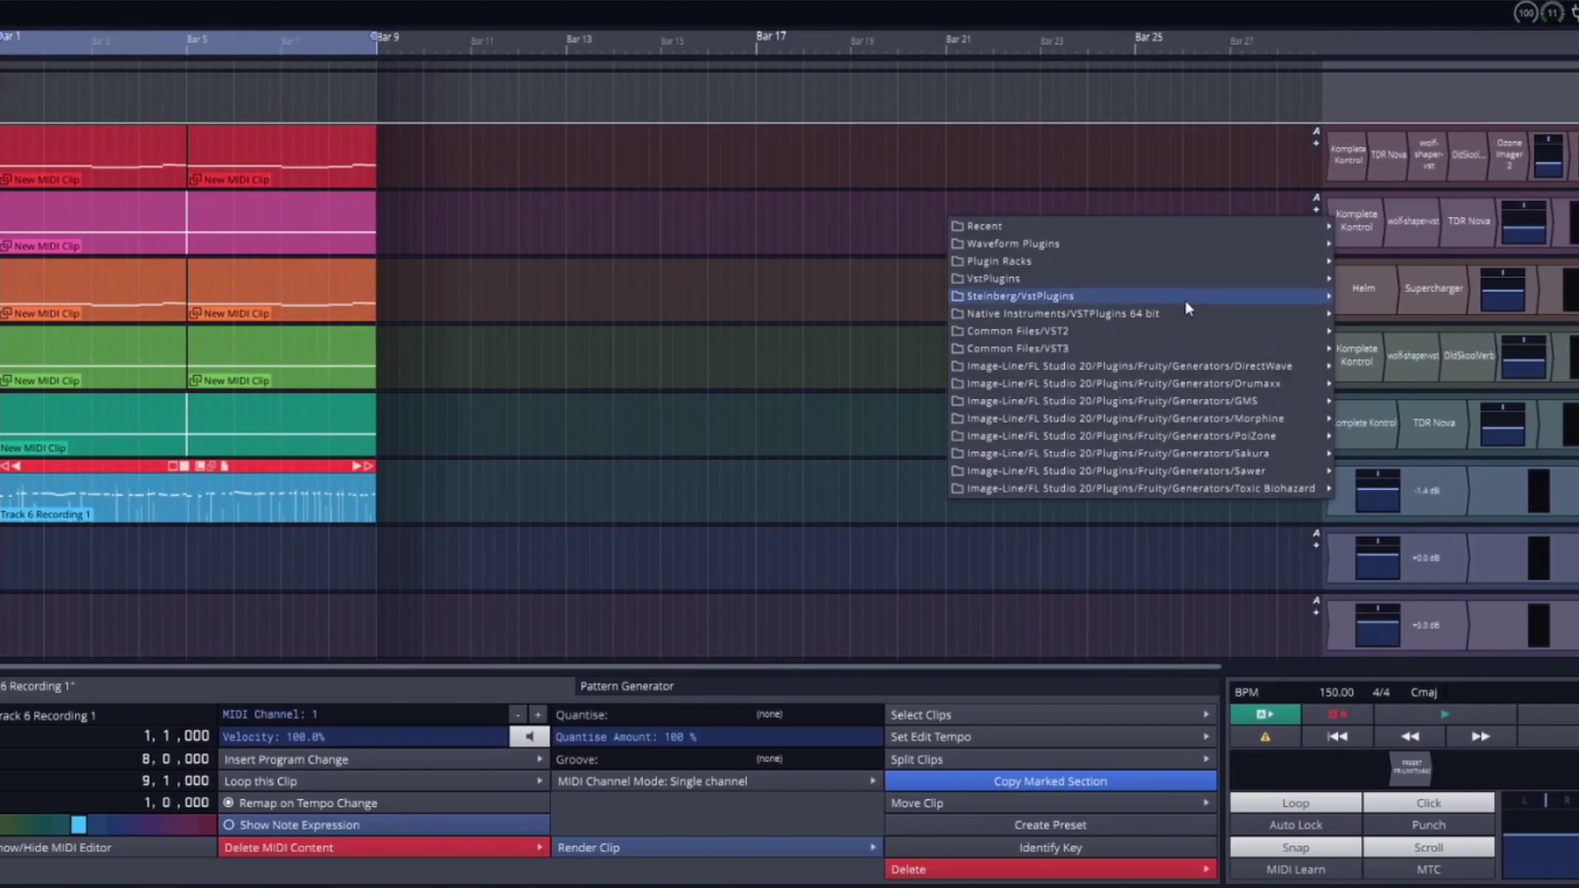
mouse_move(1162, 348)
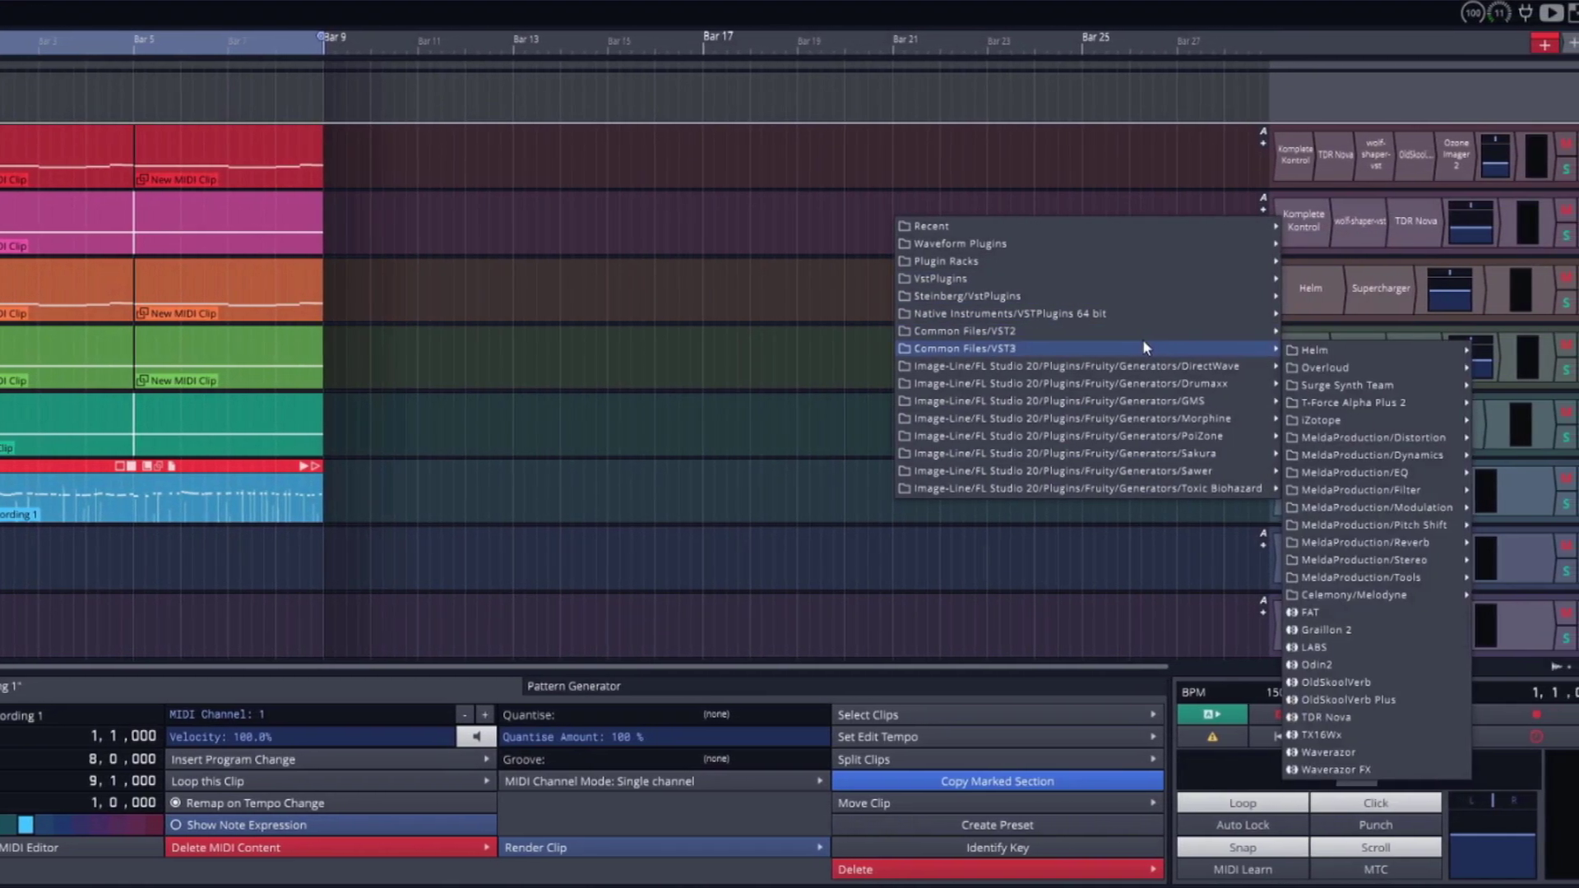
mouse_move(1458, 403)
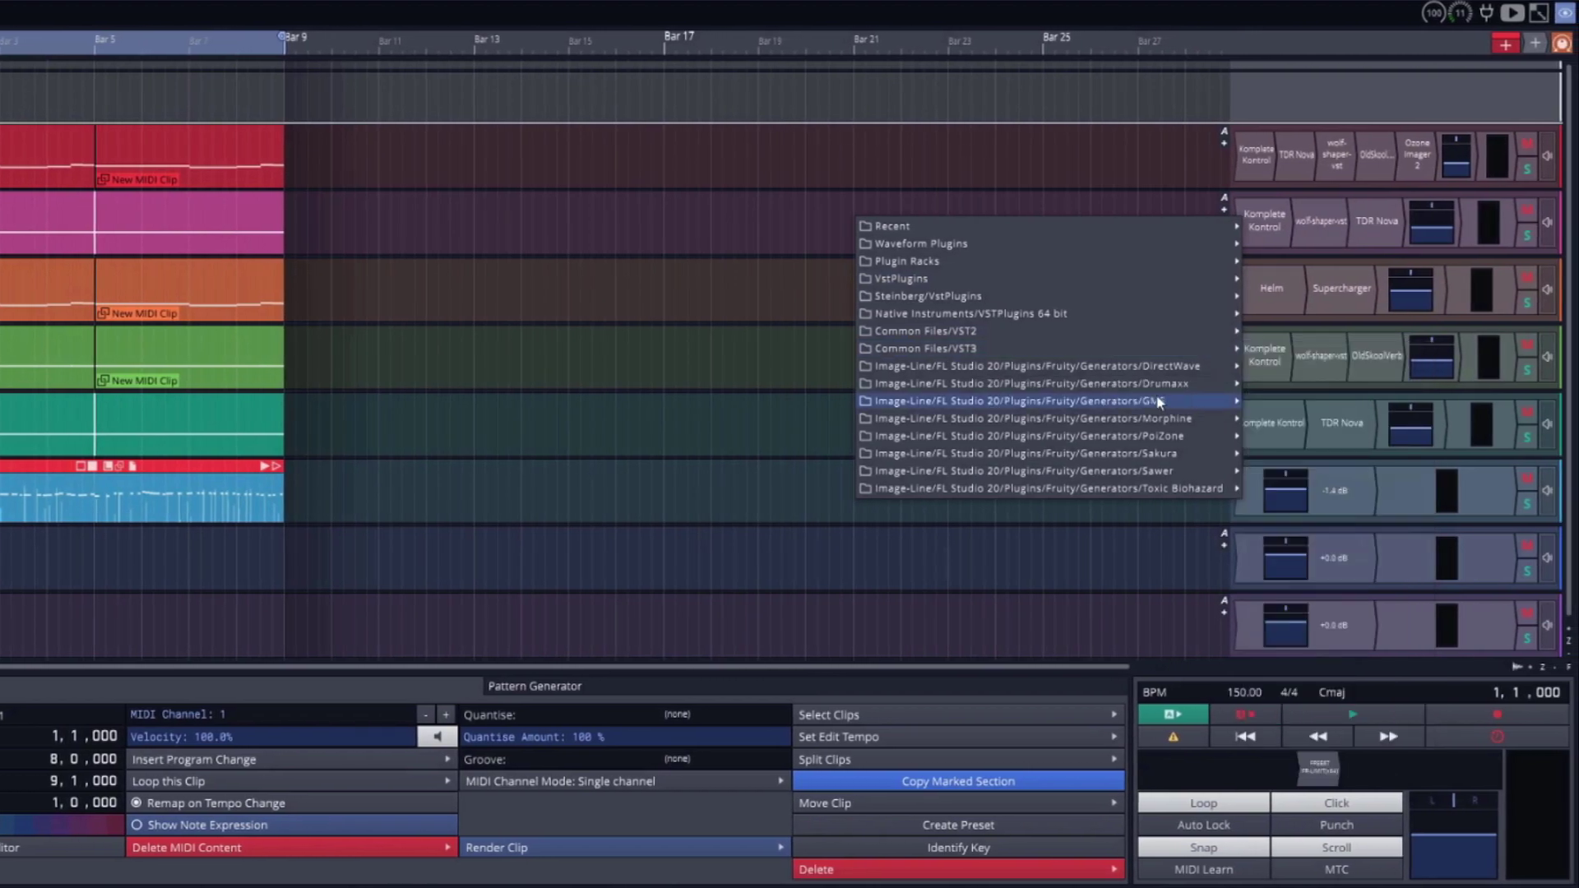
mouse_move(1340, 382)
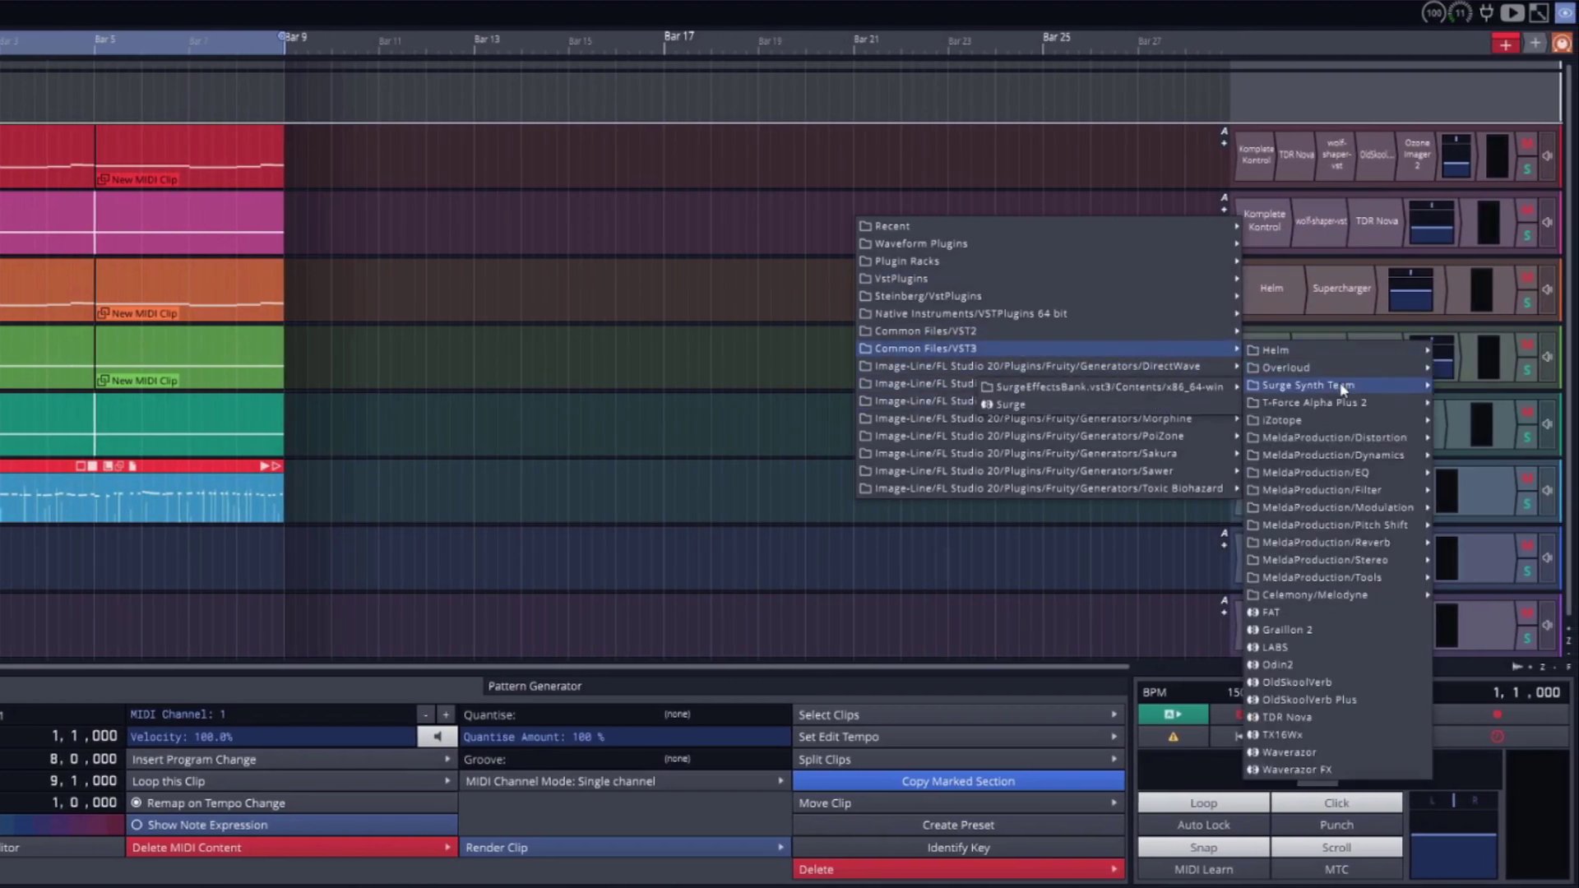
click(1040, 404)
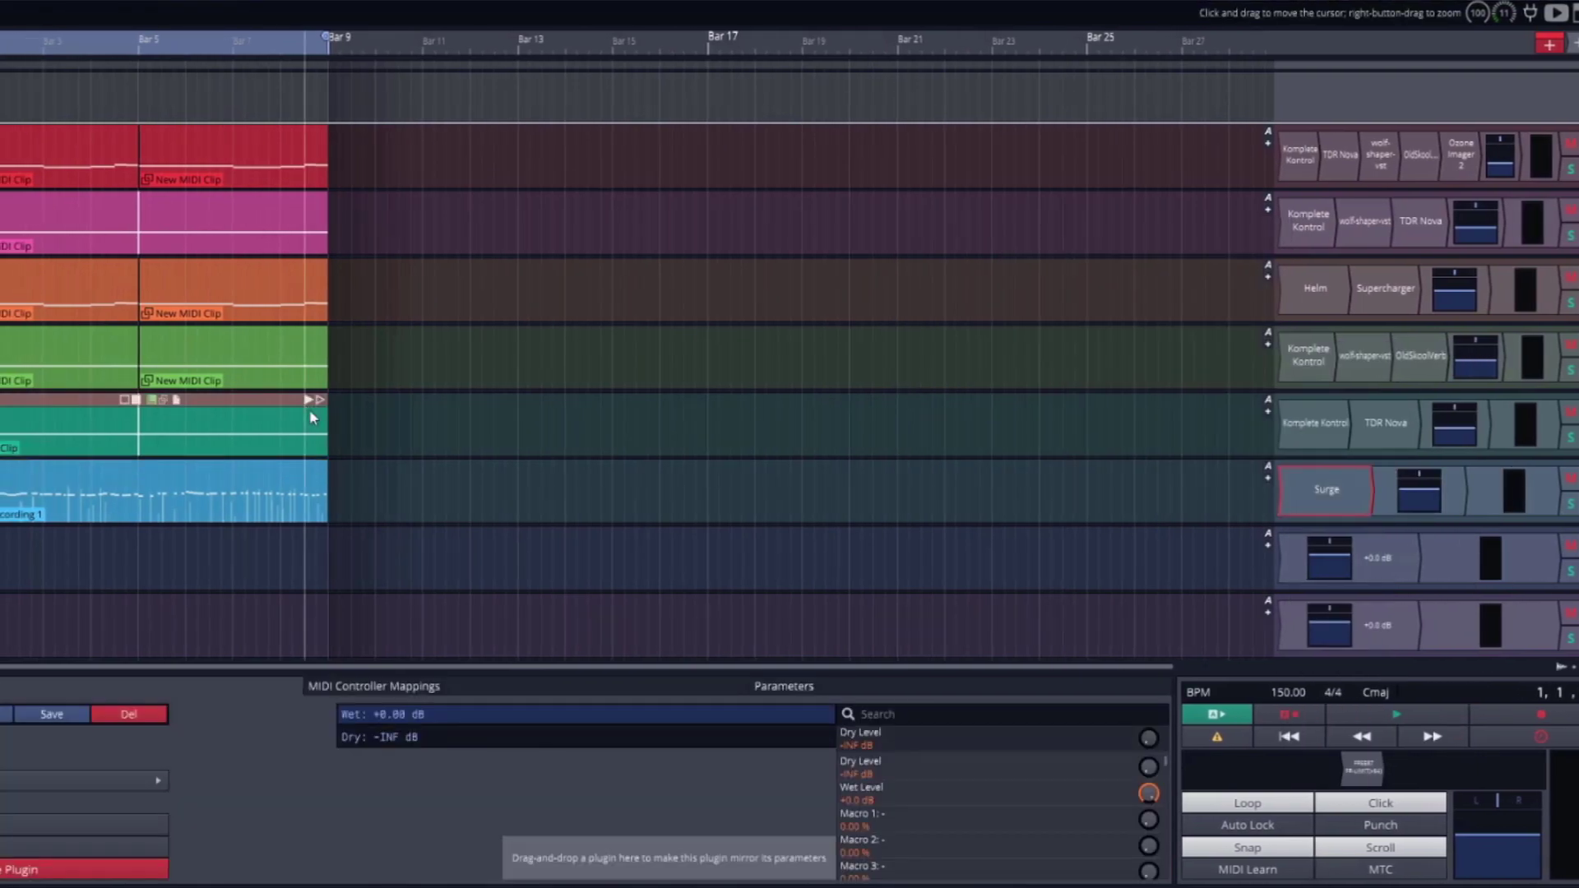
drag(94, 116, 999, 81)
key(space)
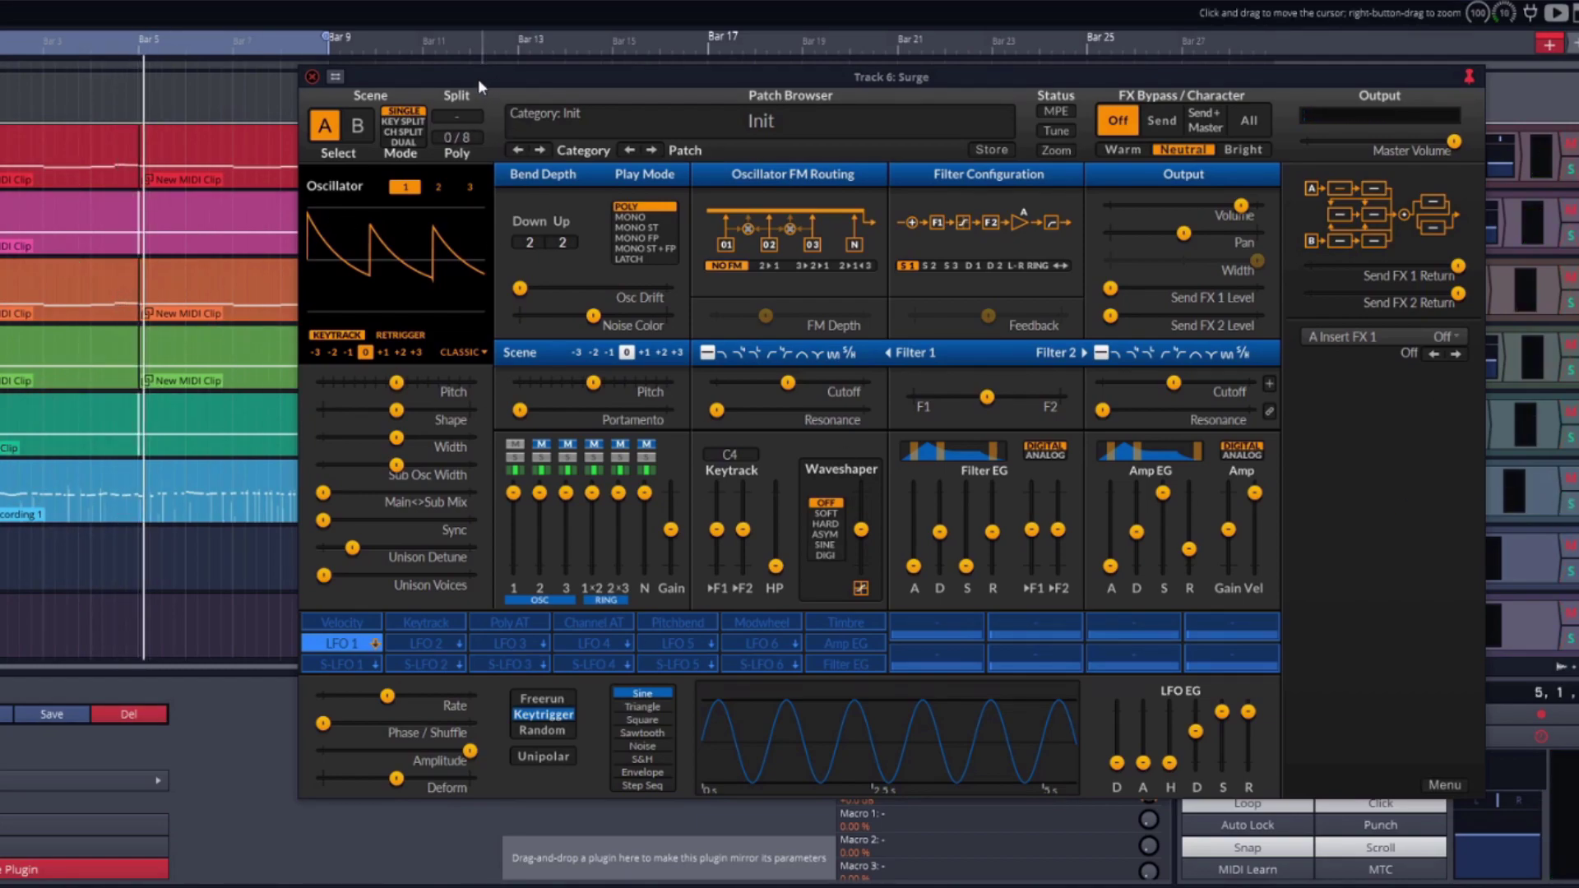
Stop playback and raise oscillator 1's unison voices to 8
drag(475, 79, 227, 90)
key(Home)
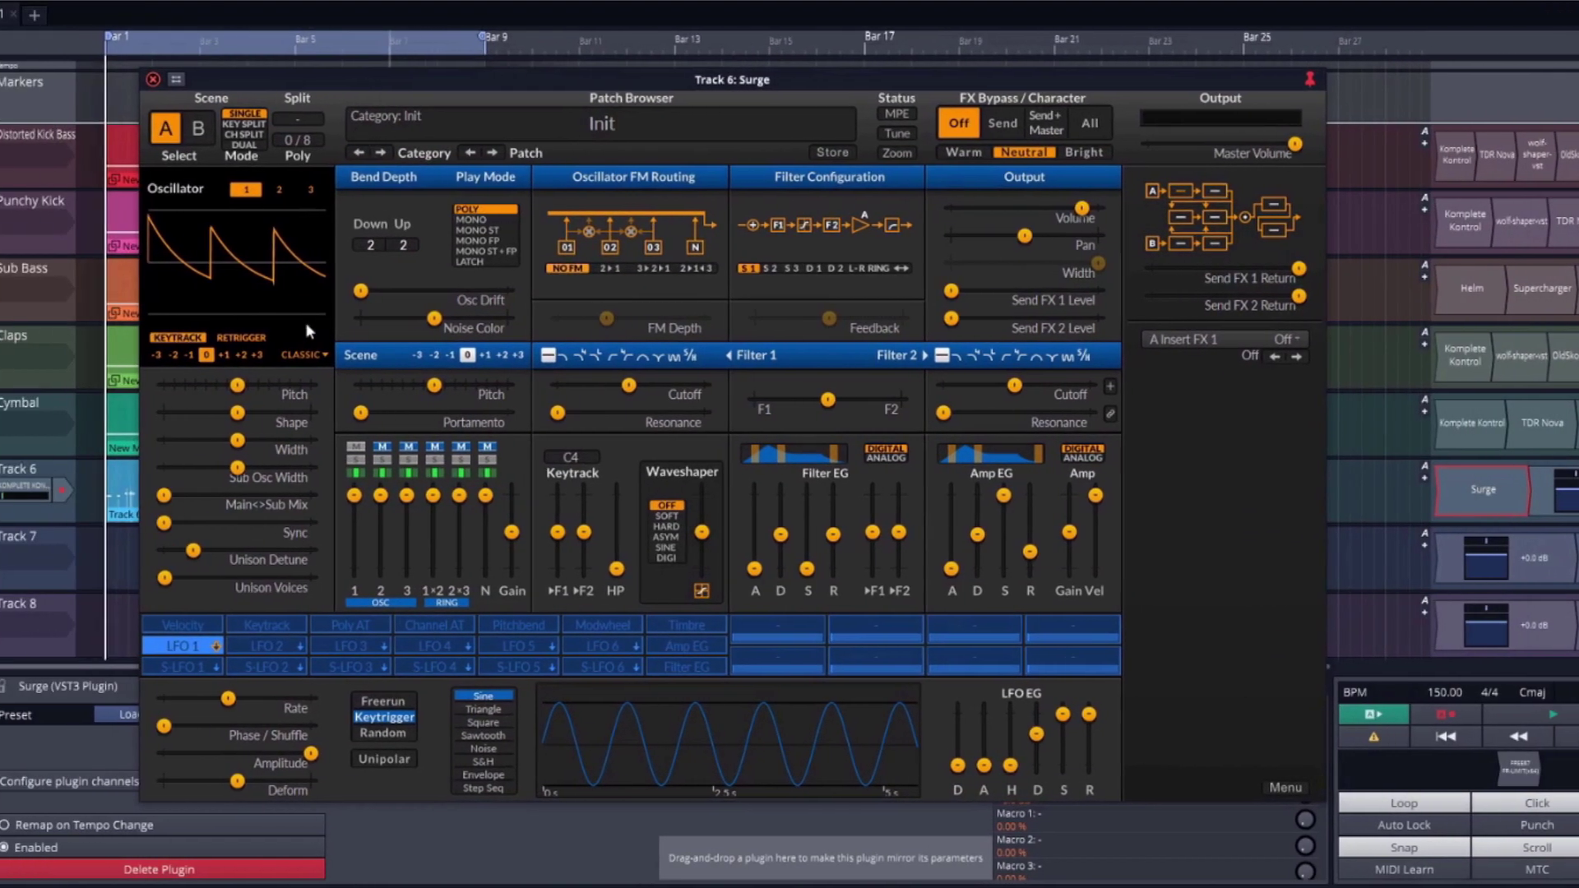
click(291, 188)
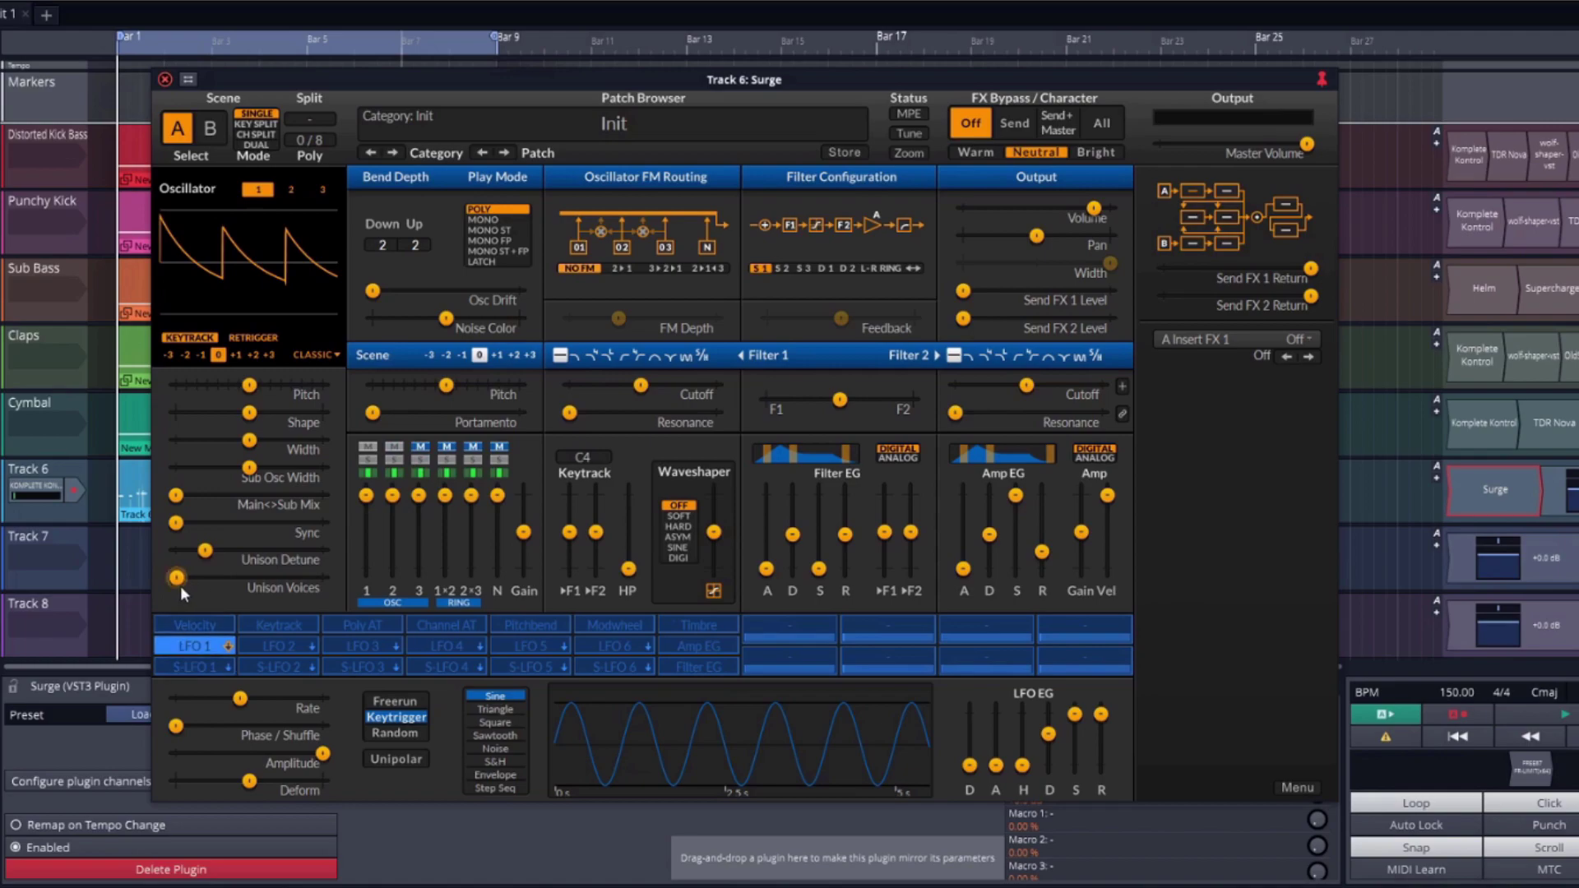
drag(180, 586, 261, 549)
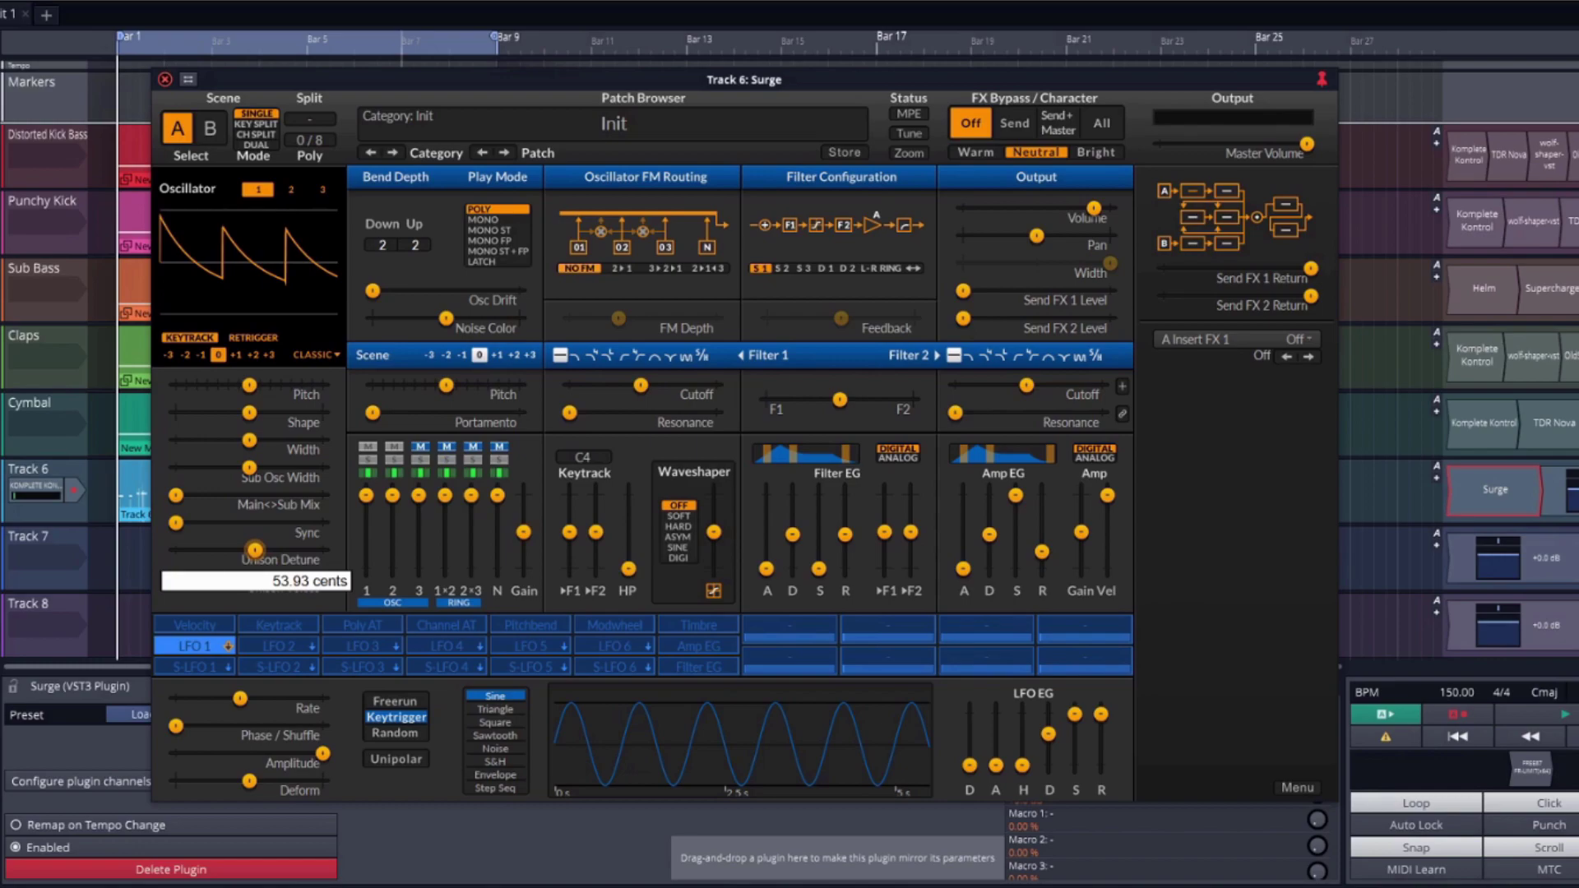
Give oscillator 2 unison voices and detune, then audition the thicker patch
click(296, 191)
drag(176, 578, 286, 551)
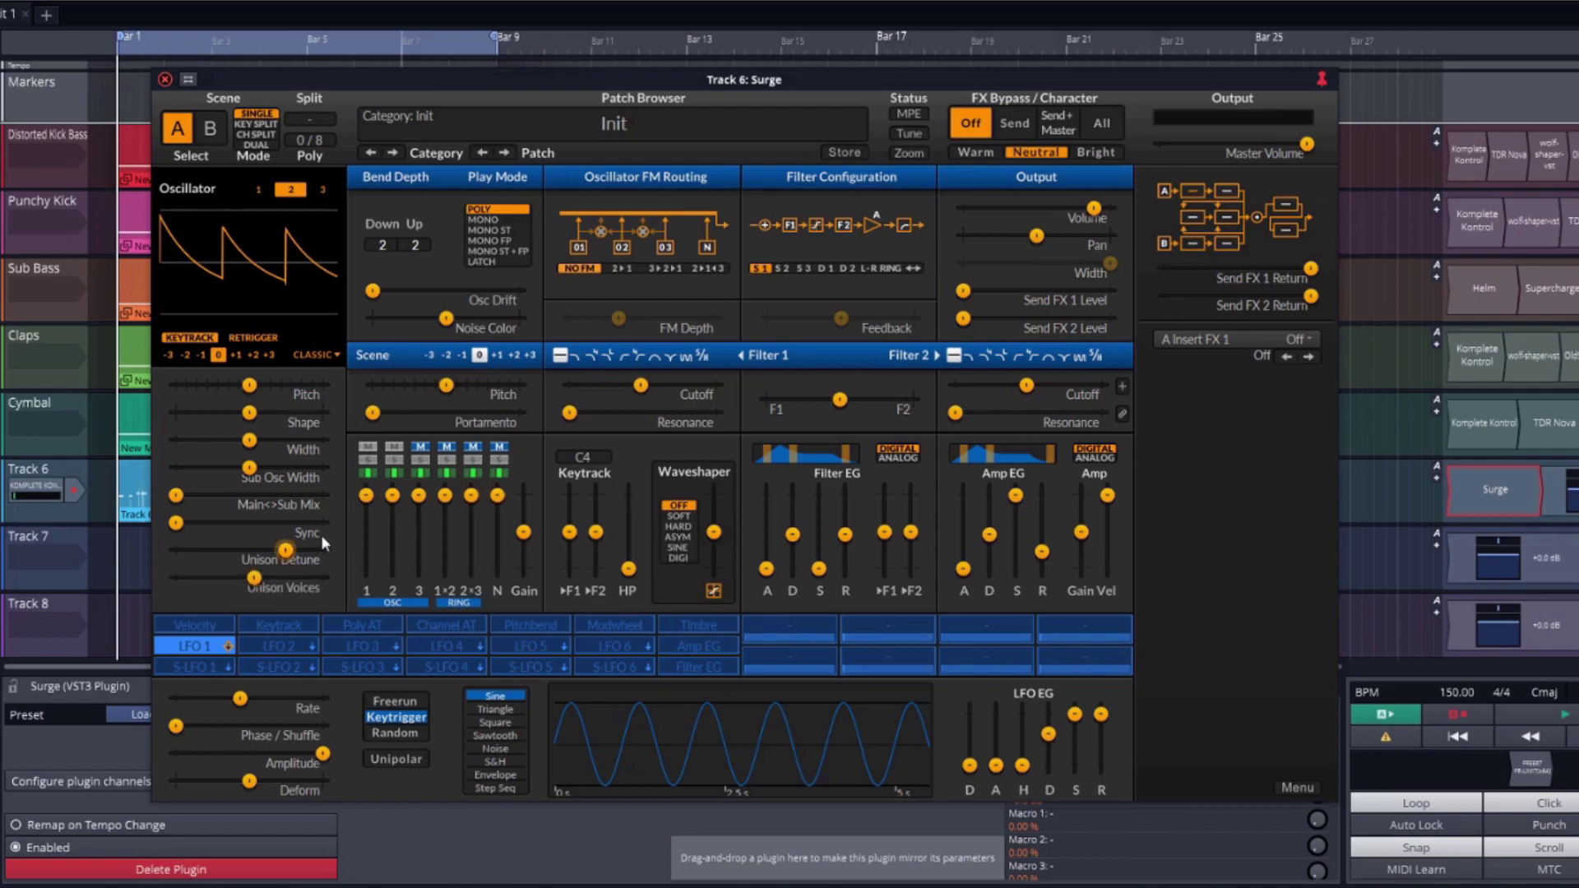
key(space)
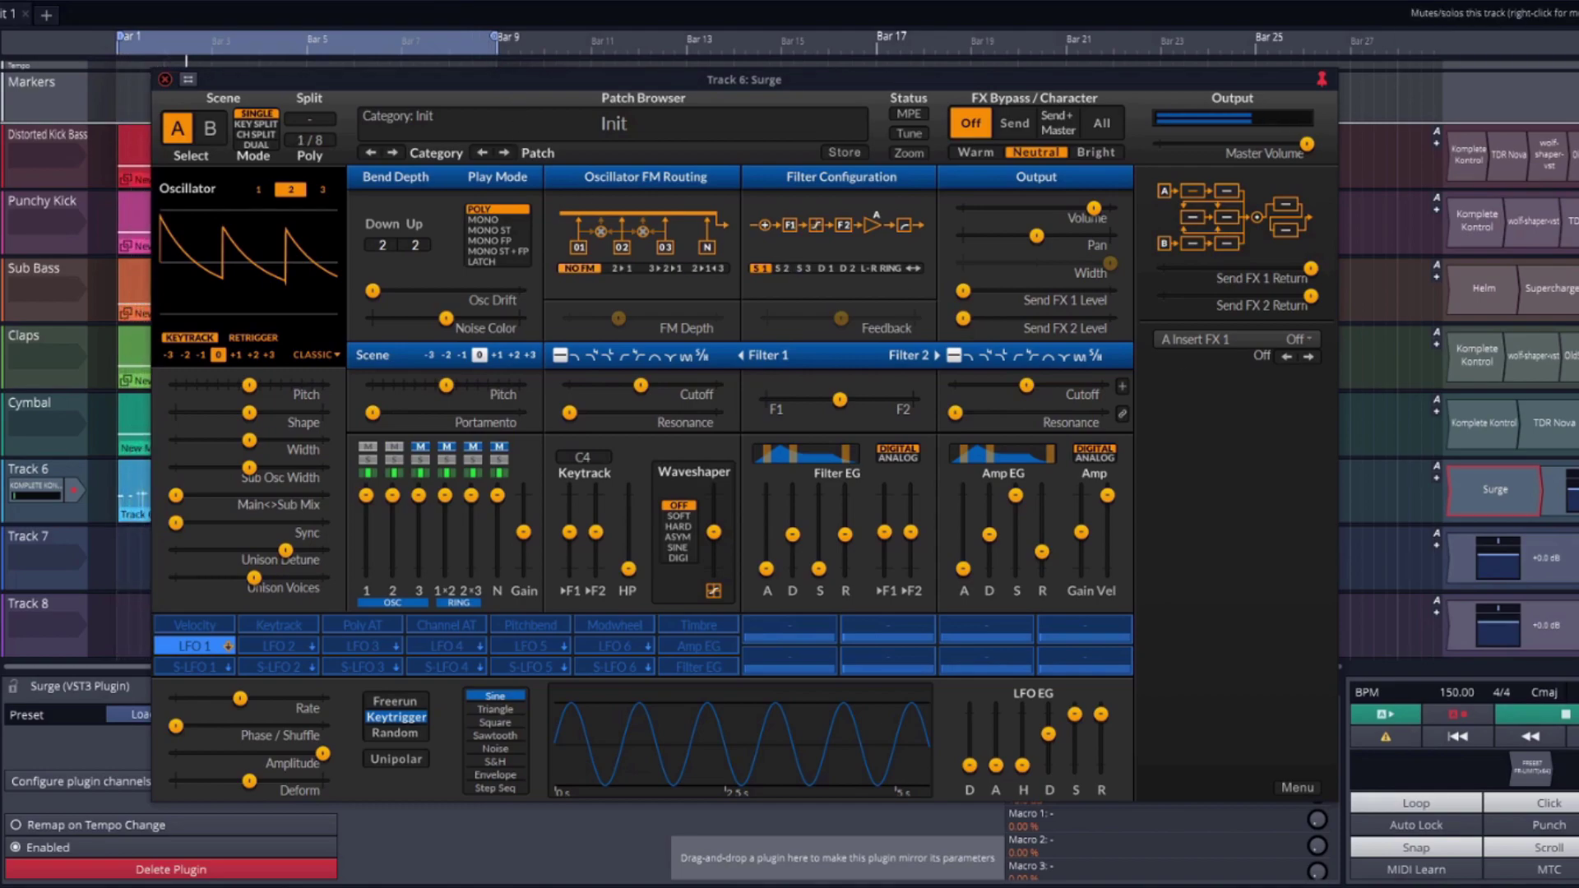
key(space)
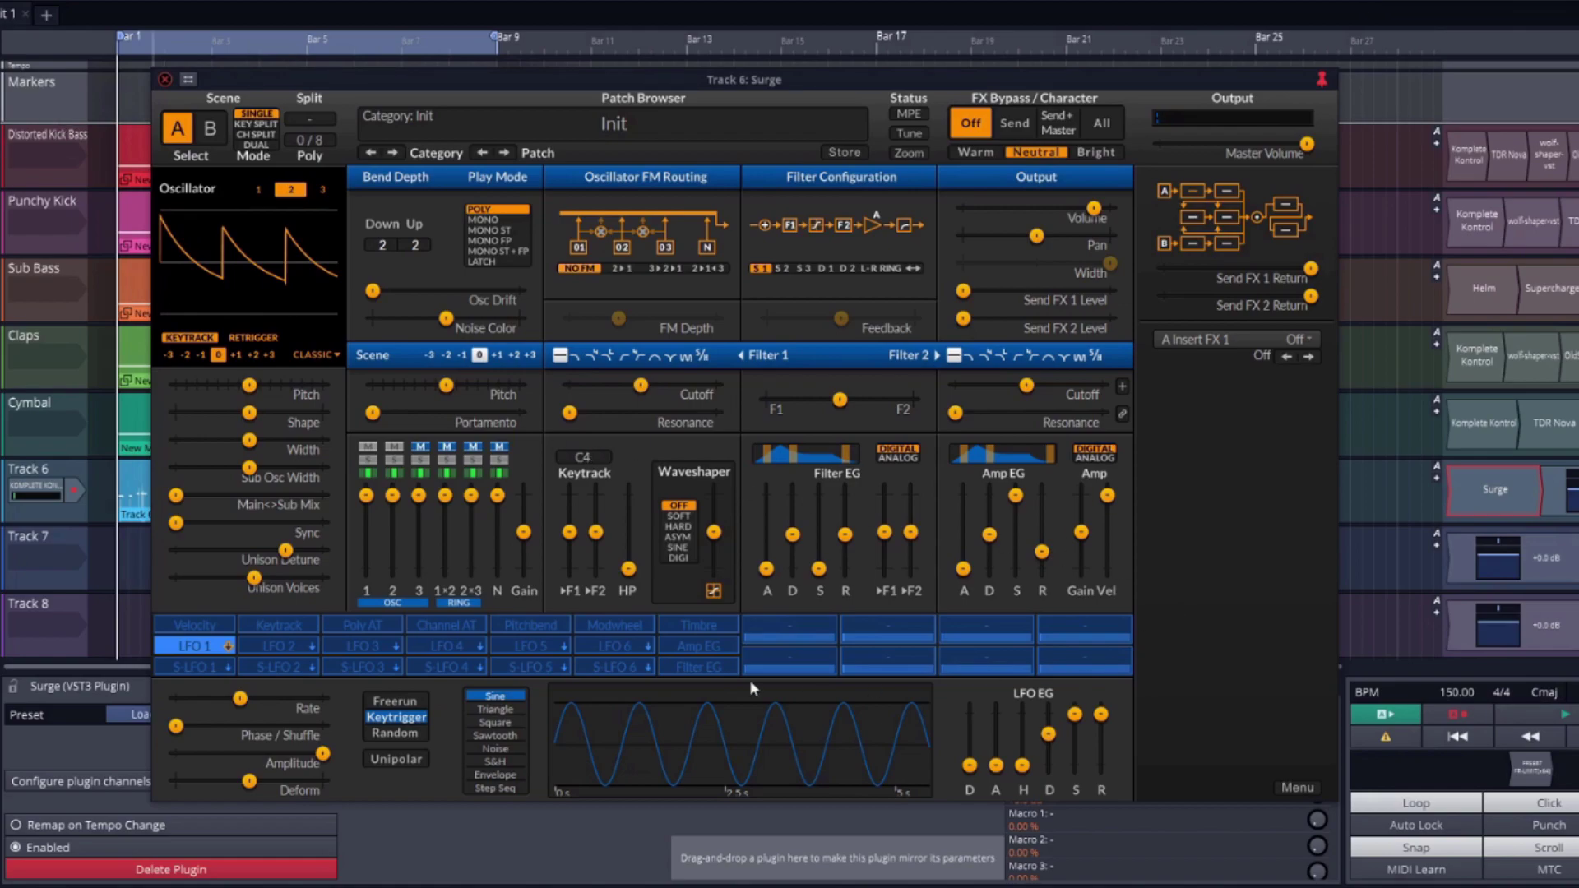
click(191, 667)
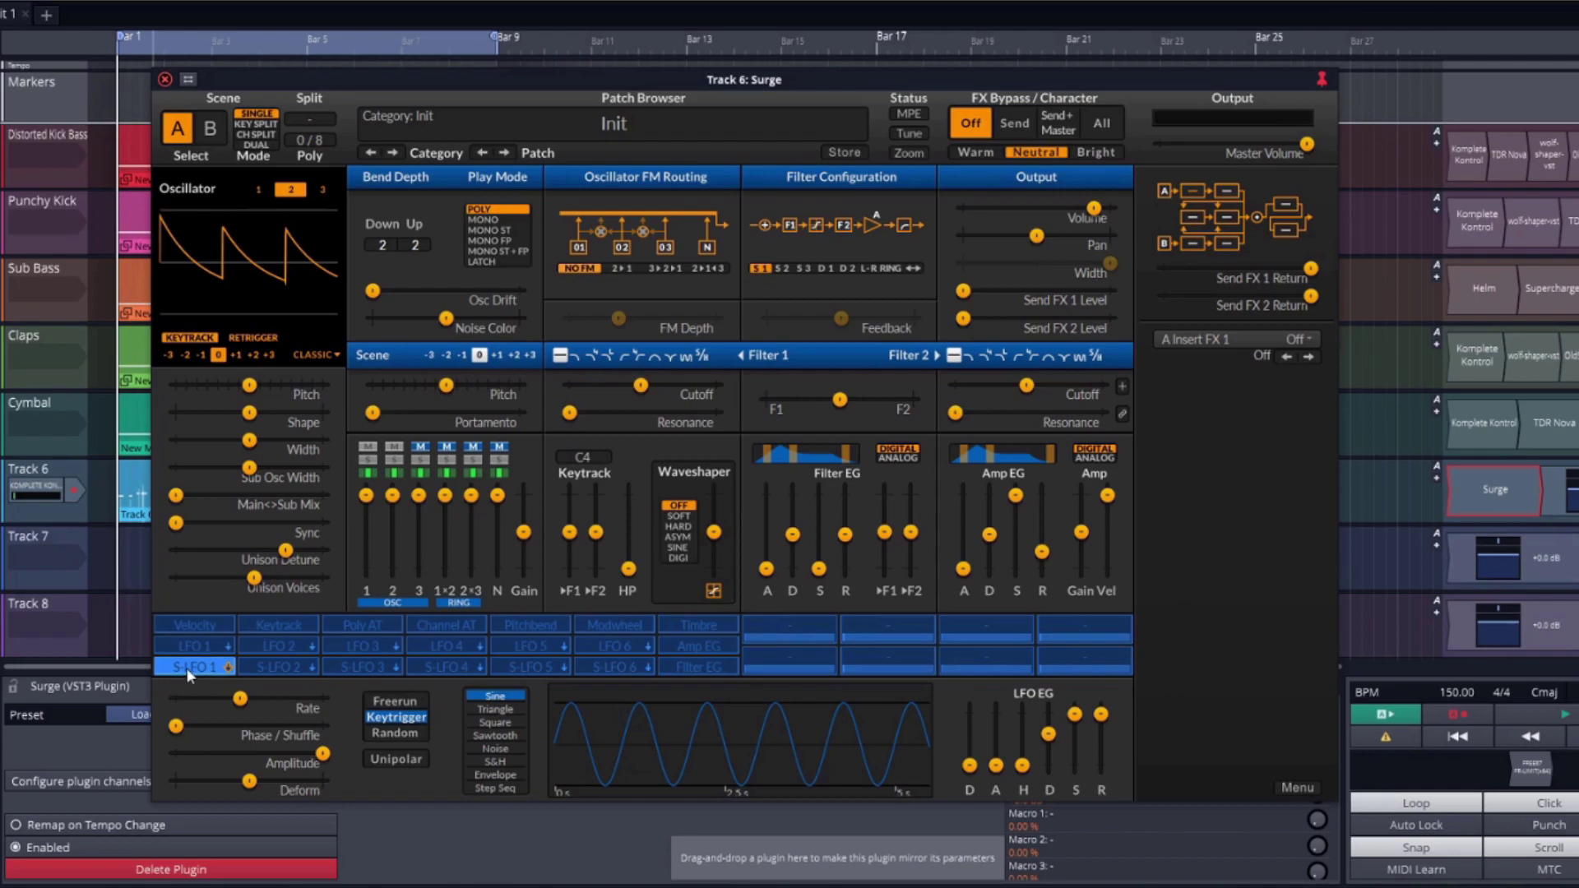
Make S-LFO 1 a short no-sustain envelope bending scene pitch by -7.05 semitones, and audition it
click(490, 777)
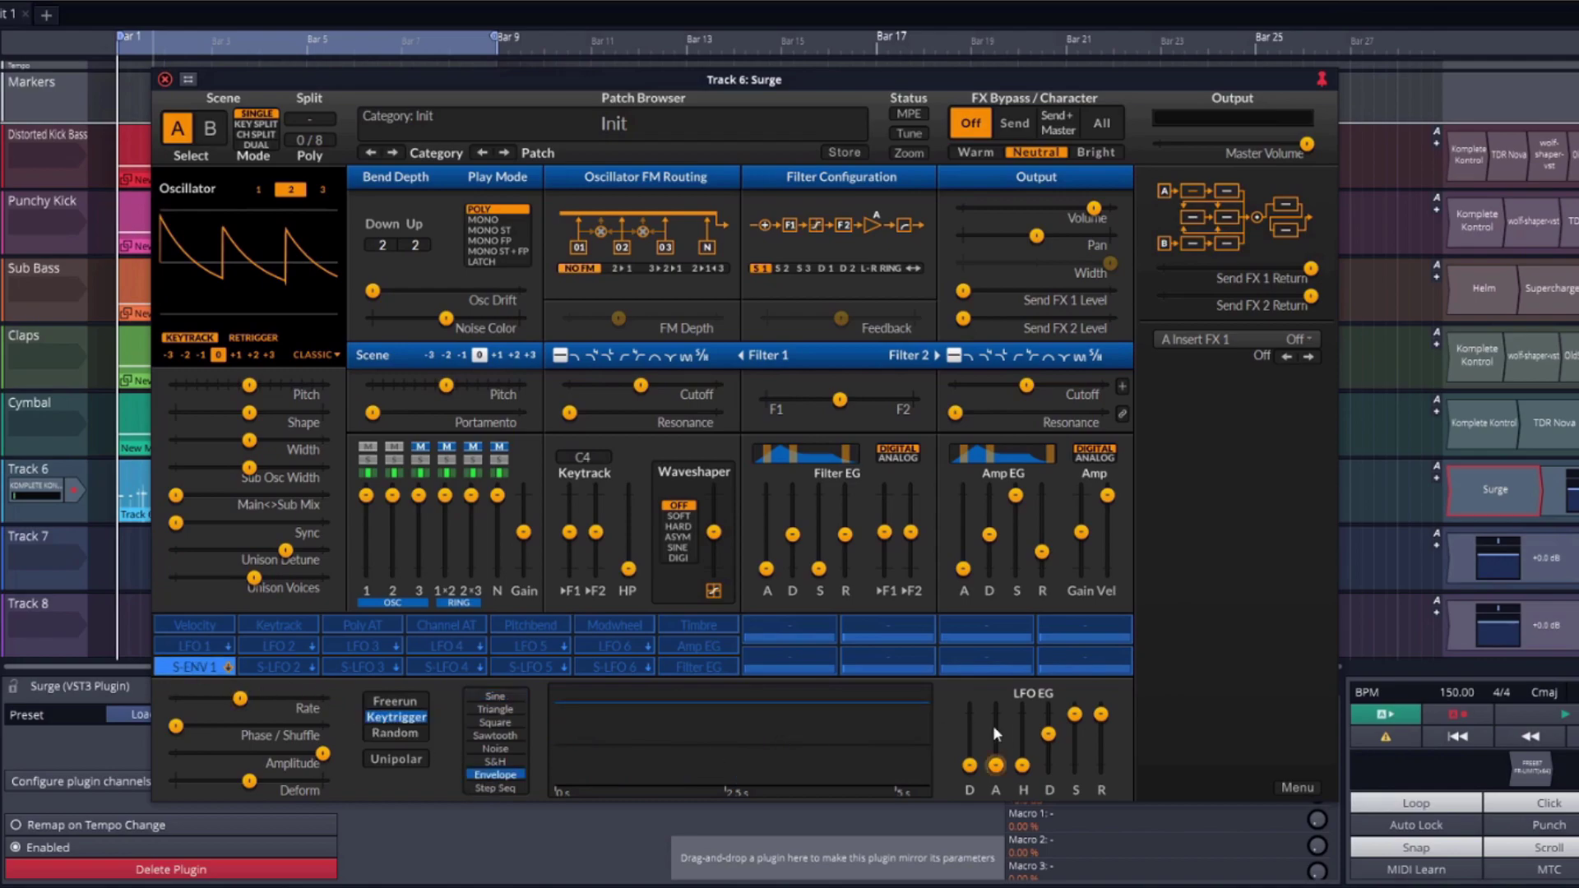
drag(1075, 713, 1049, 758)
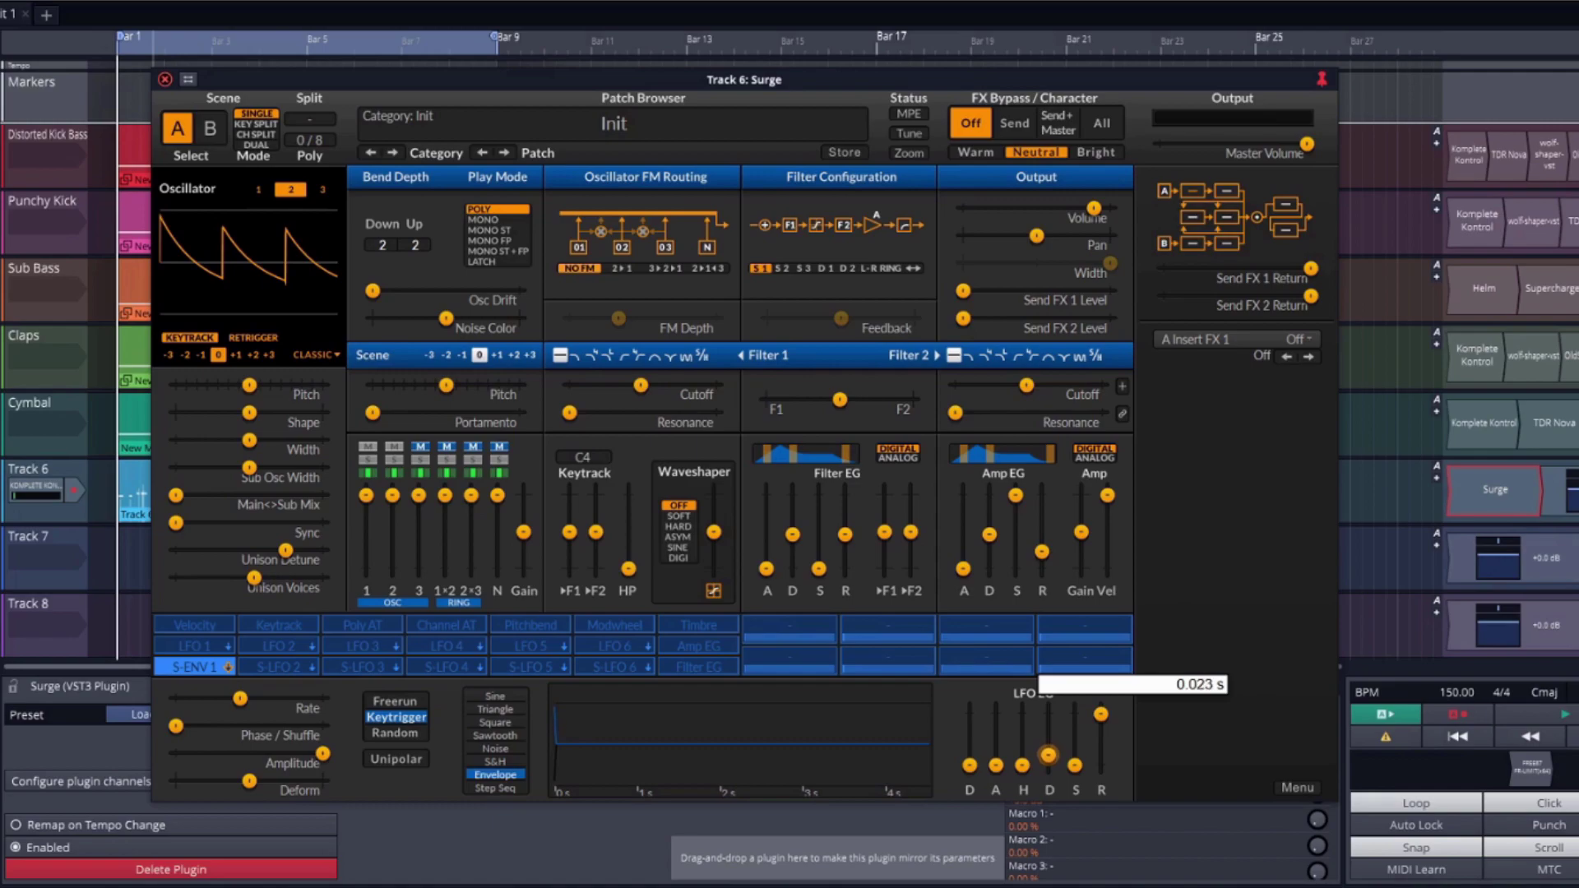
click(198, 668)
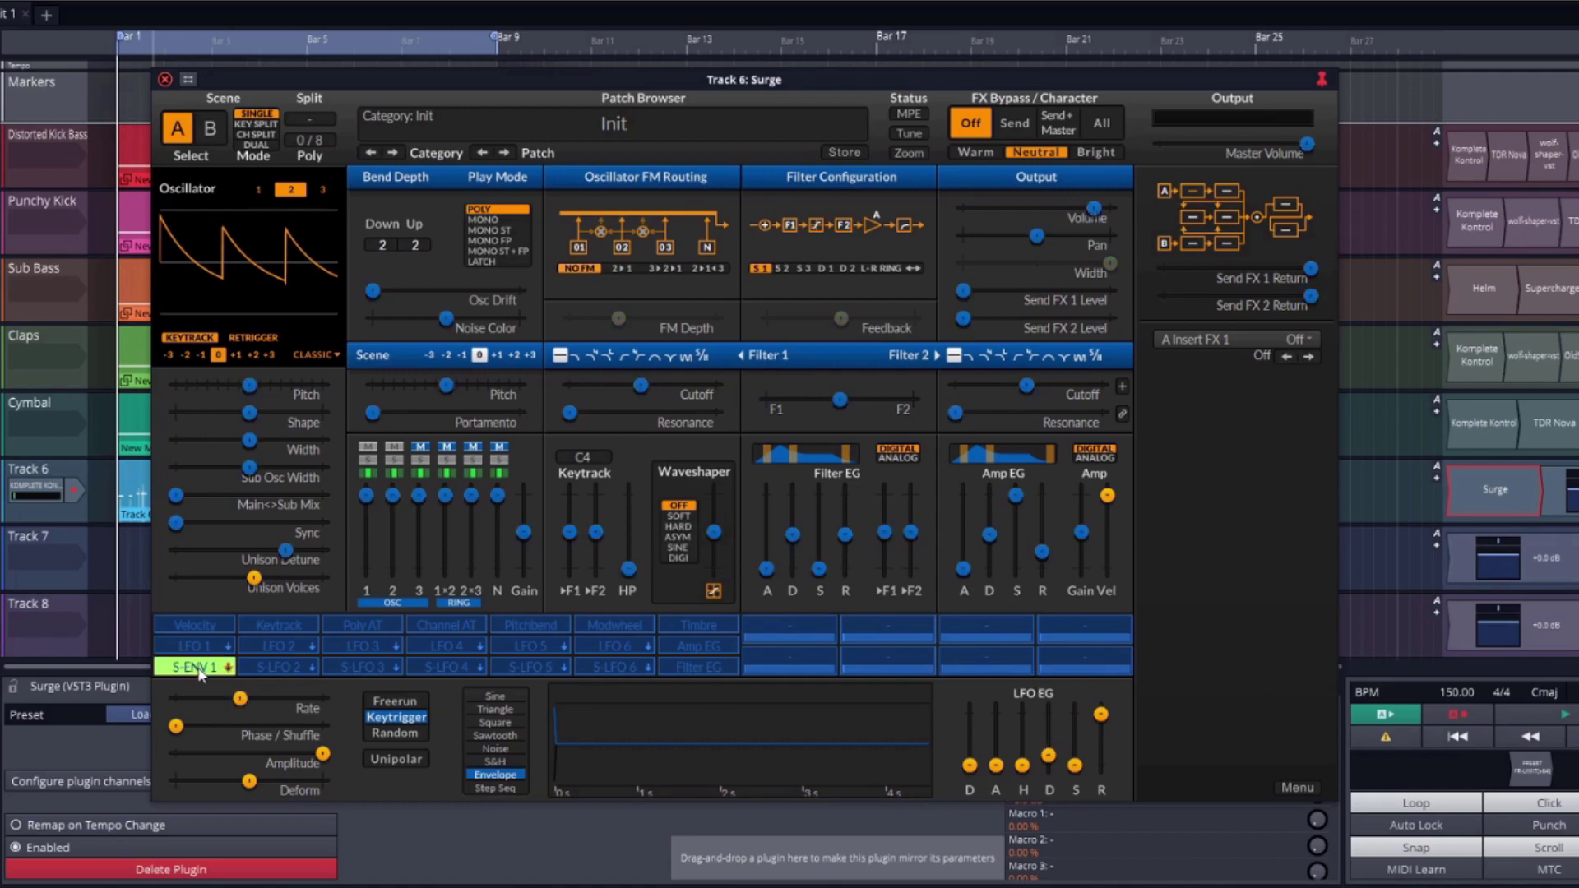
drag(446, 385, 373, 385)
key(space)
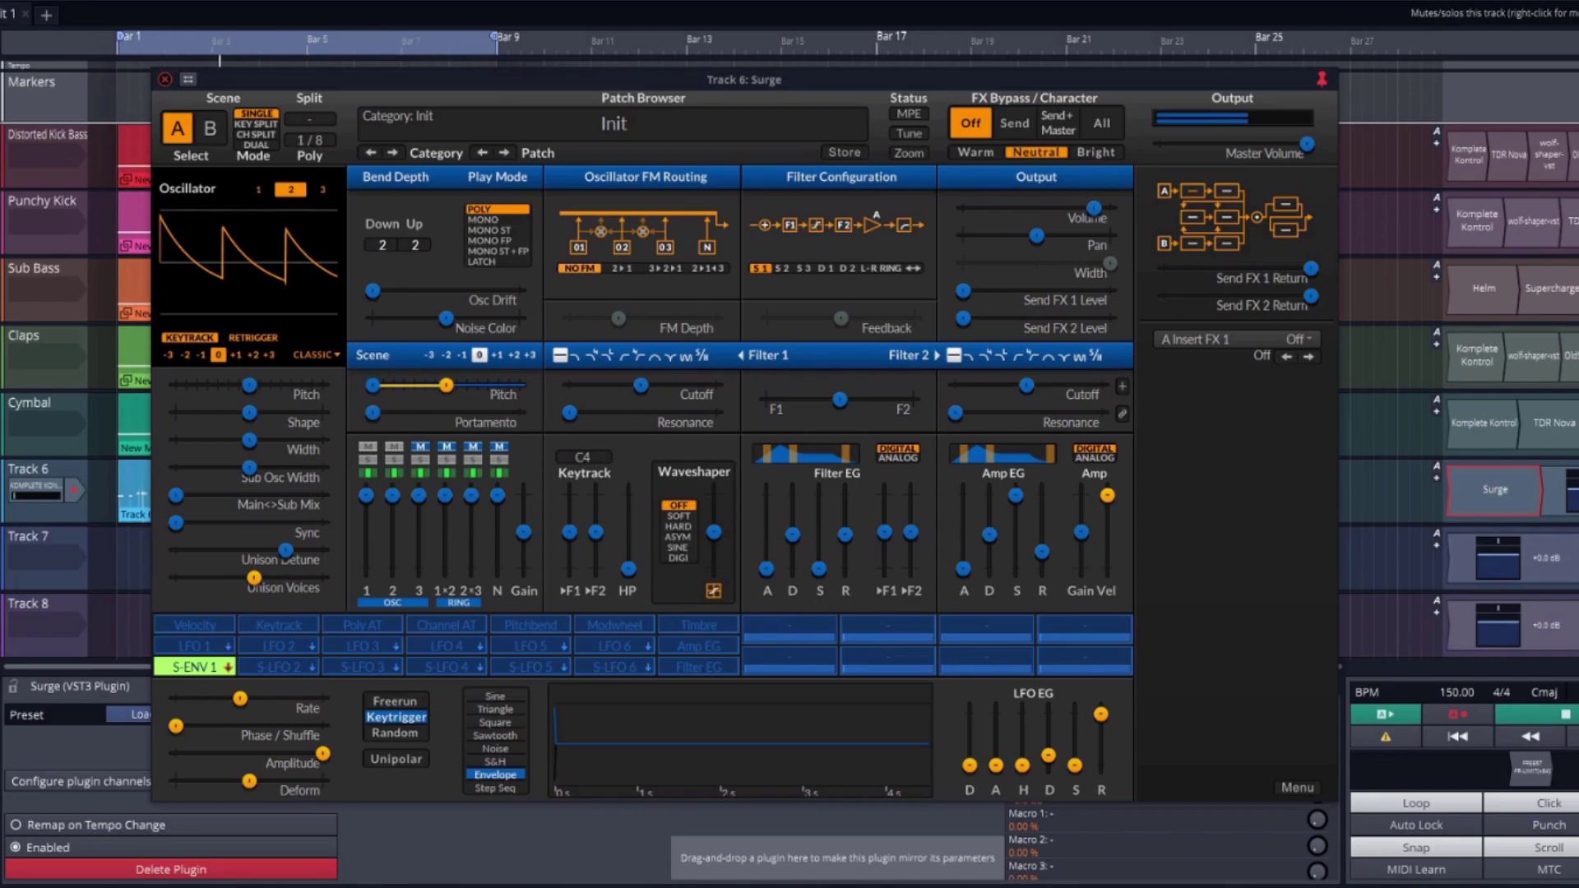
click(188, 667)
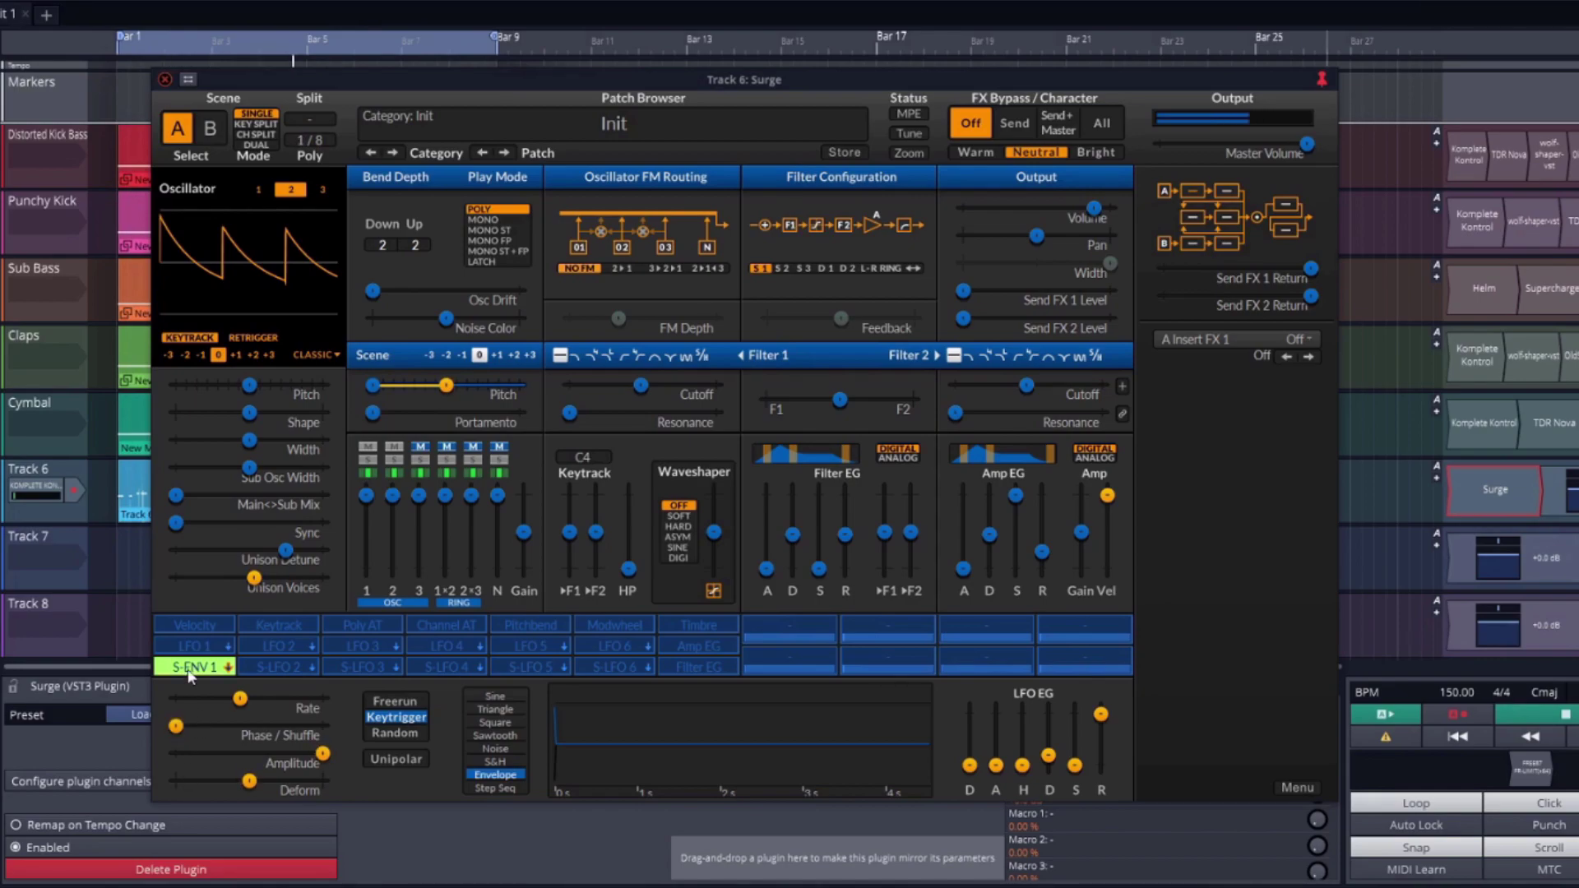
Raise the amp envelope attack slightly to roughly 0.01 s and audition the patch on Track 6
click(776, 577)
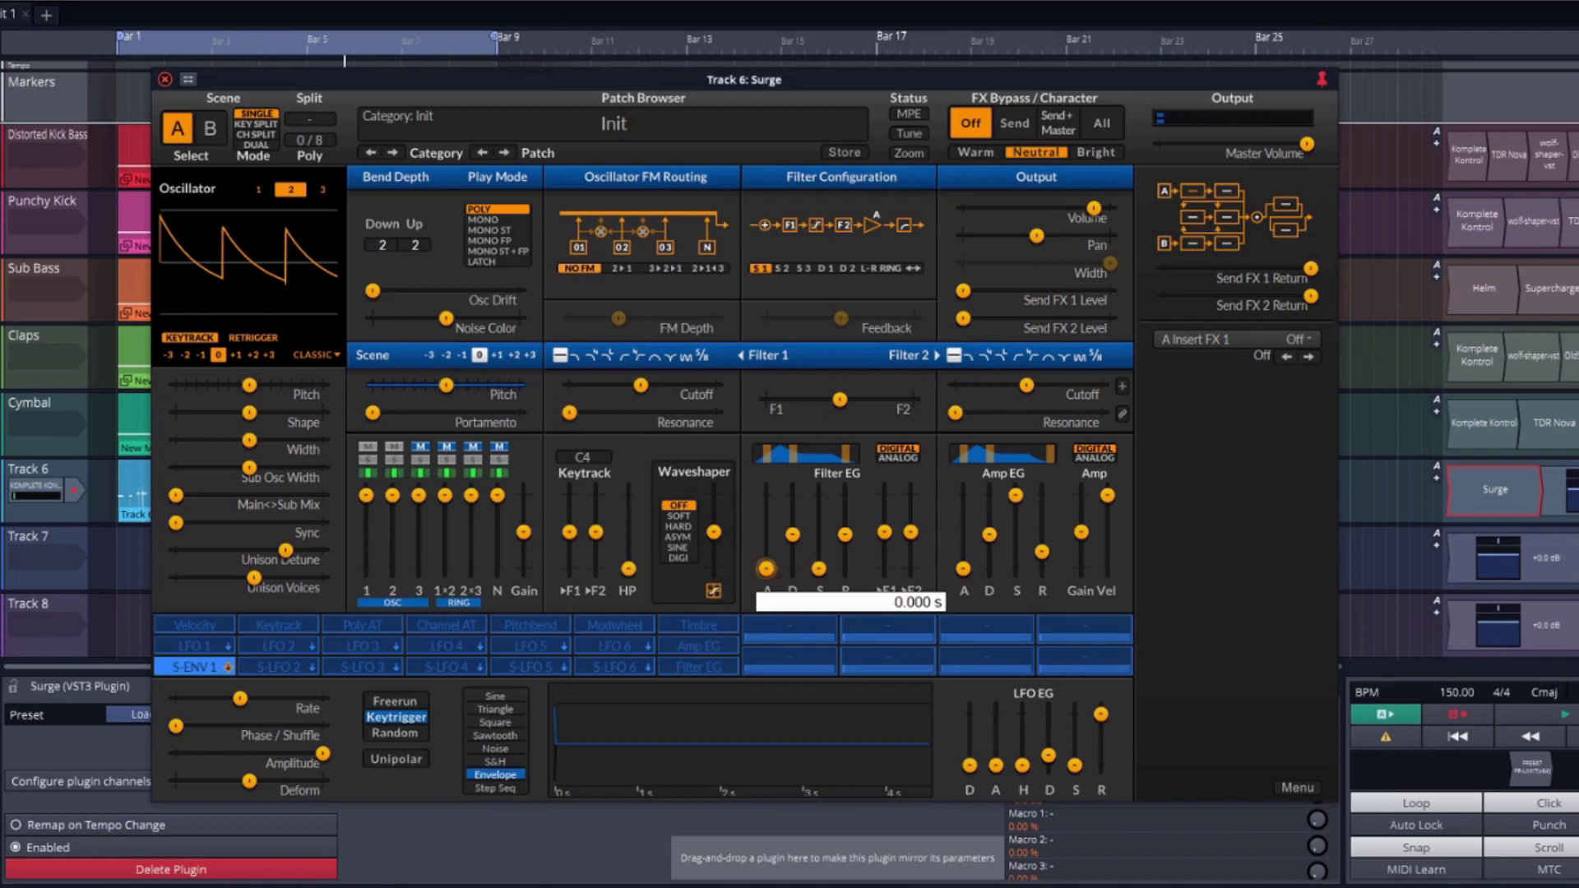
drag(962, 568, 963, 557)
drag(129, 62, 116, 61)
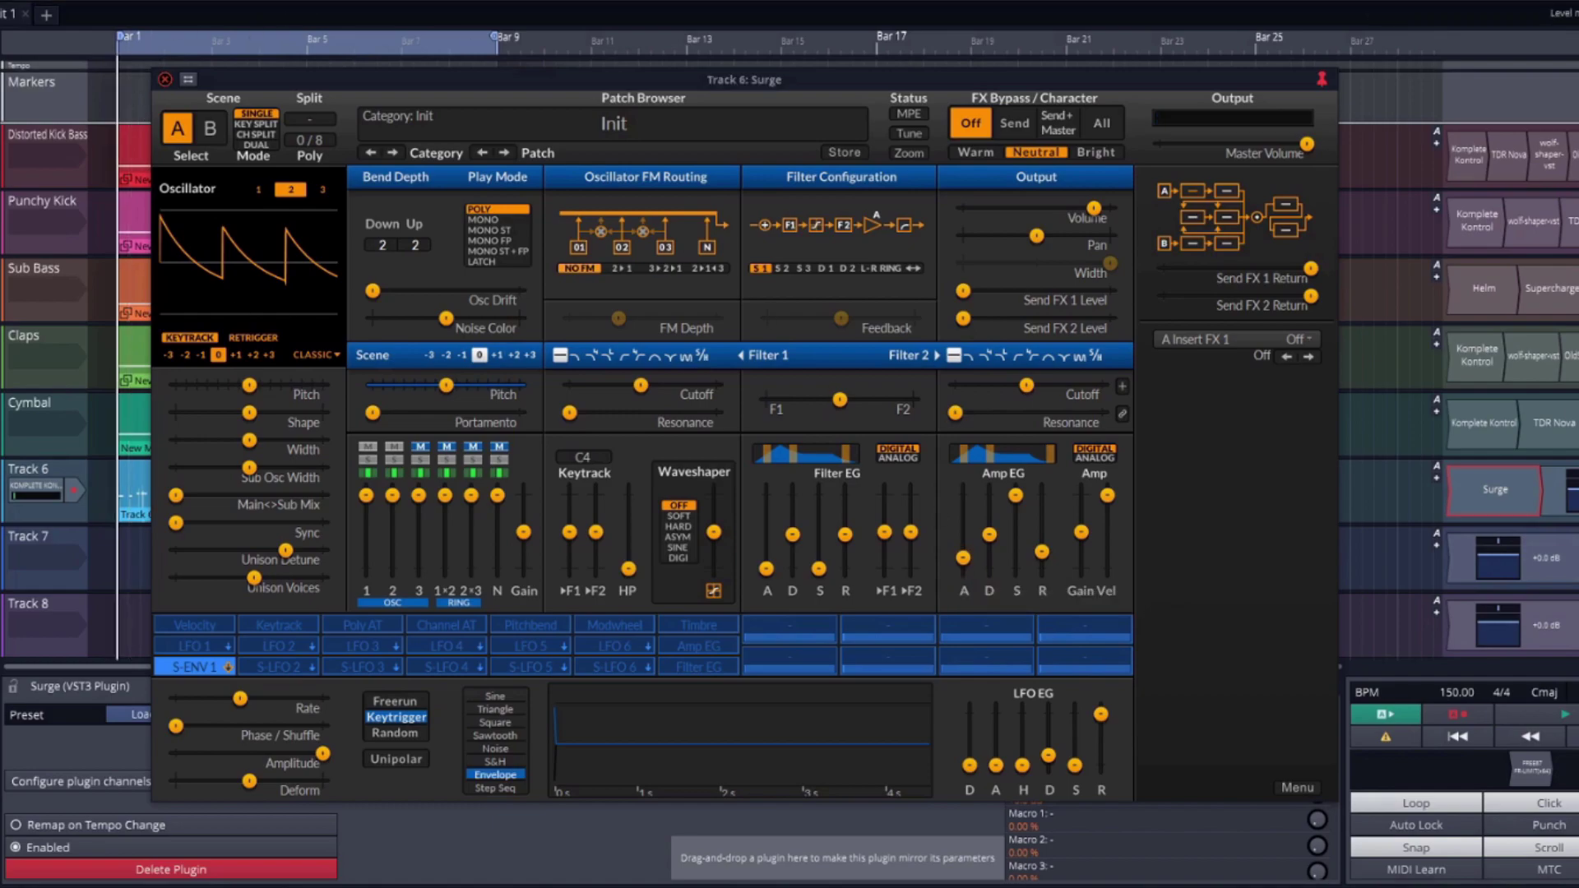
click(1390, 492)
key(space)
drag(963, 557, 963, 559)
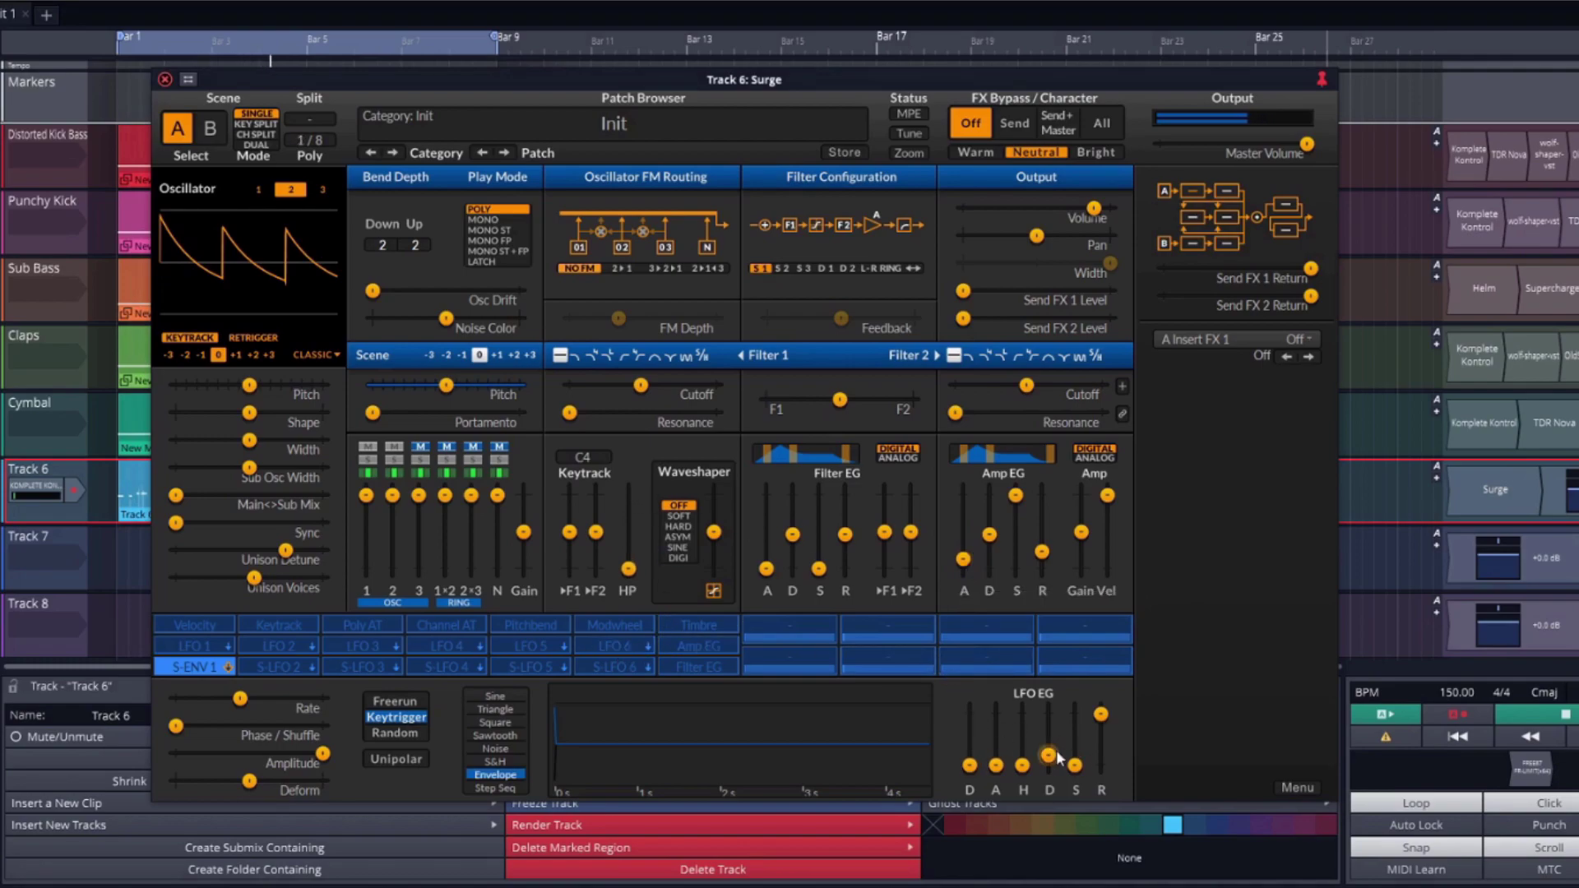
Close the Surge window and play the Track 6 melody in the MIDI note editor
click(168, 82)
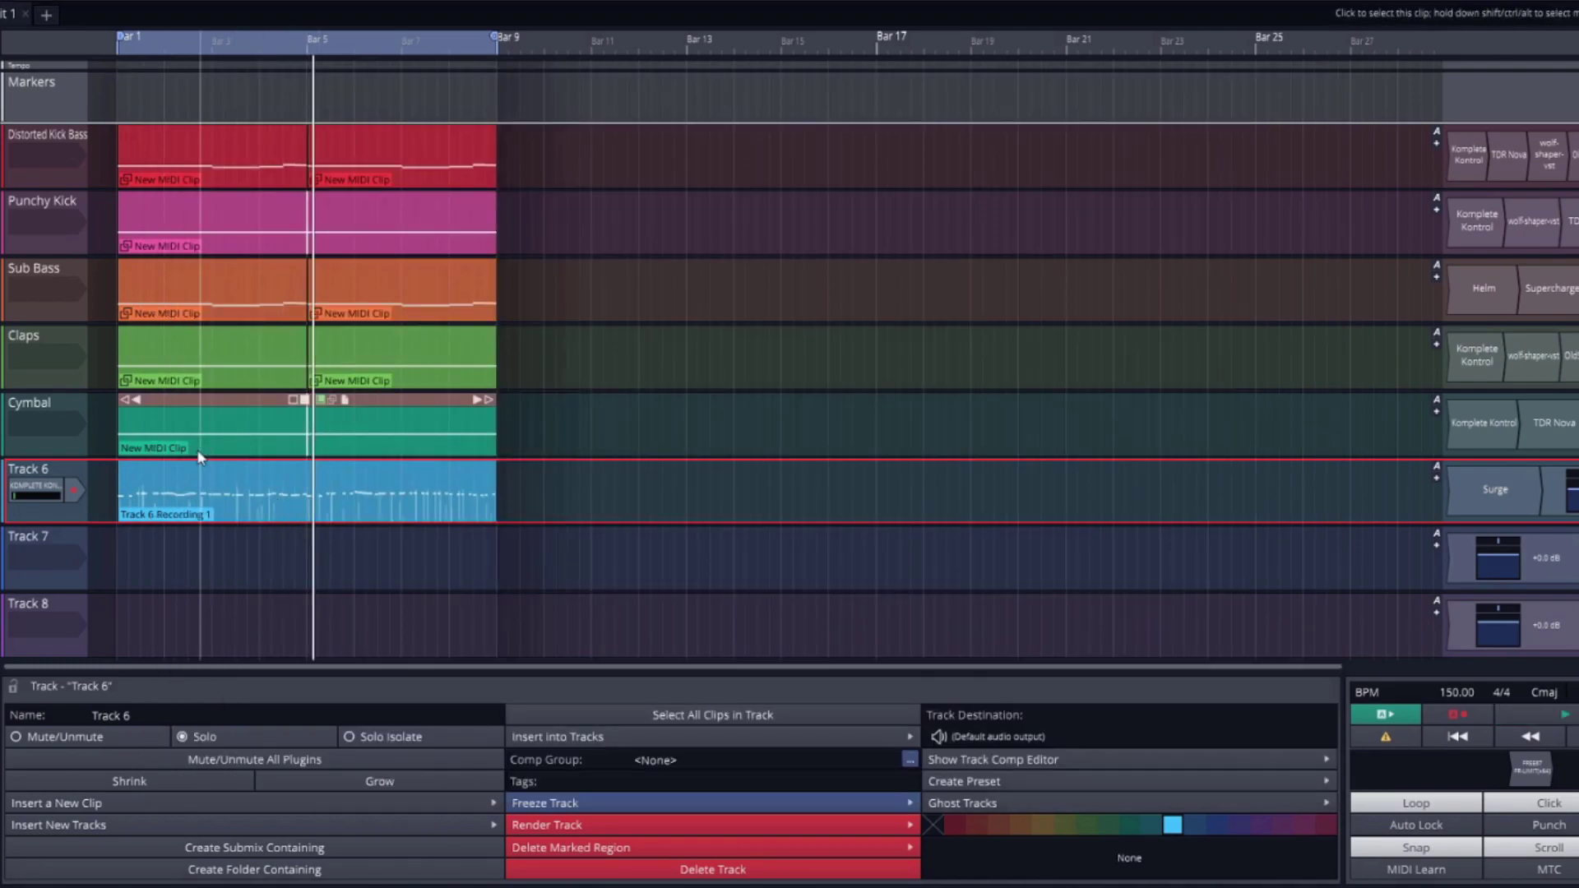
double_click(234, 472)
key(space)
key(space)
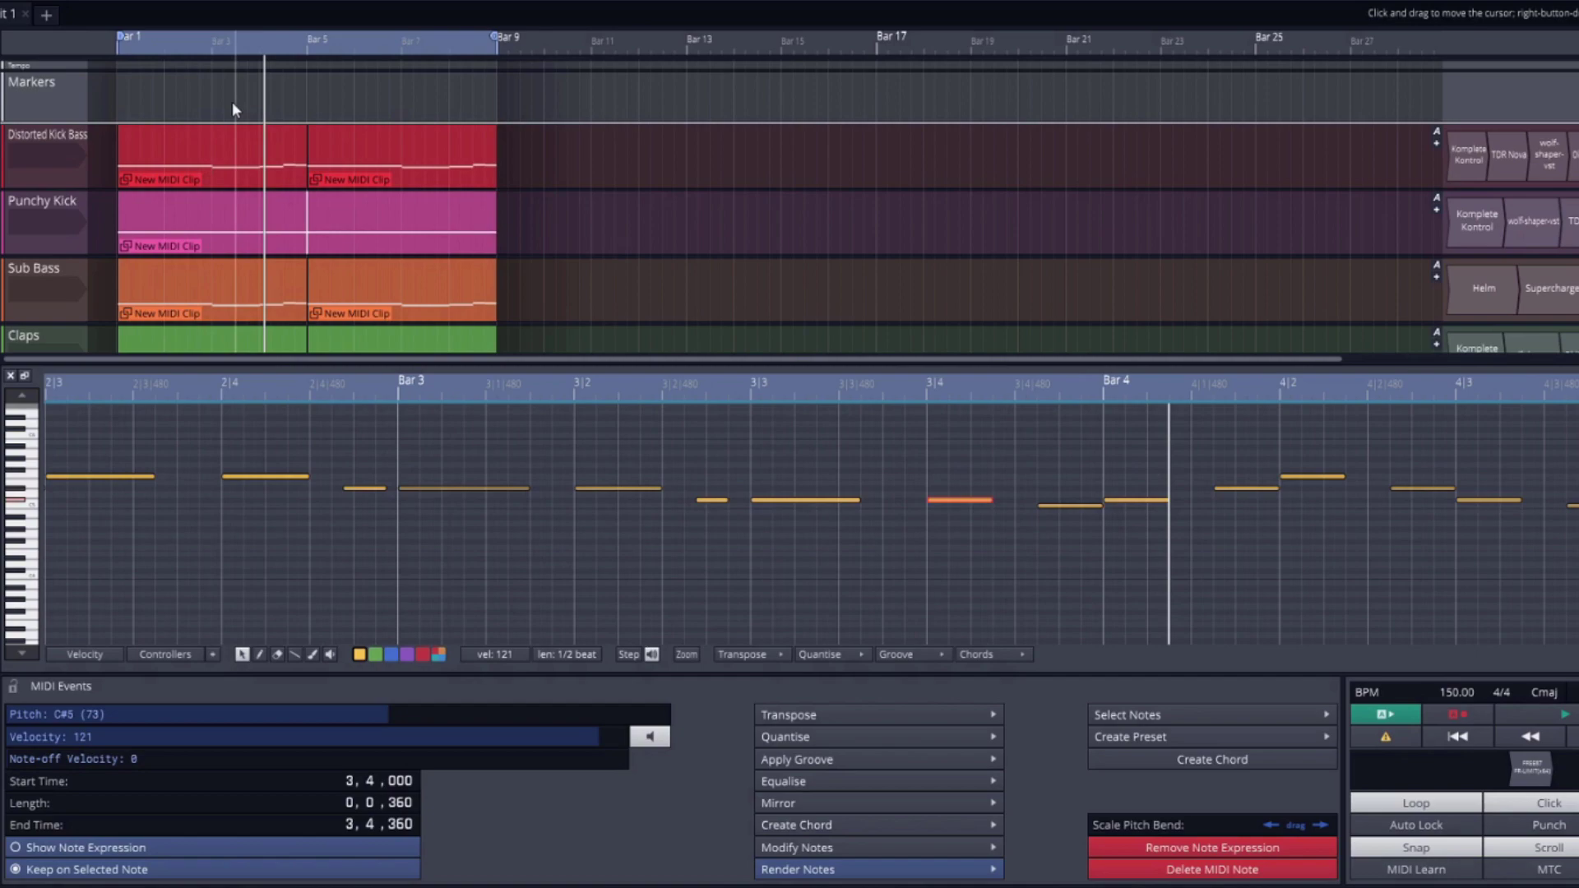
key(space)
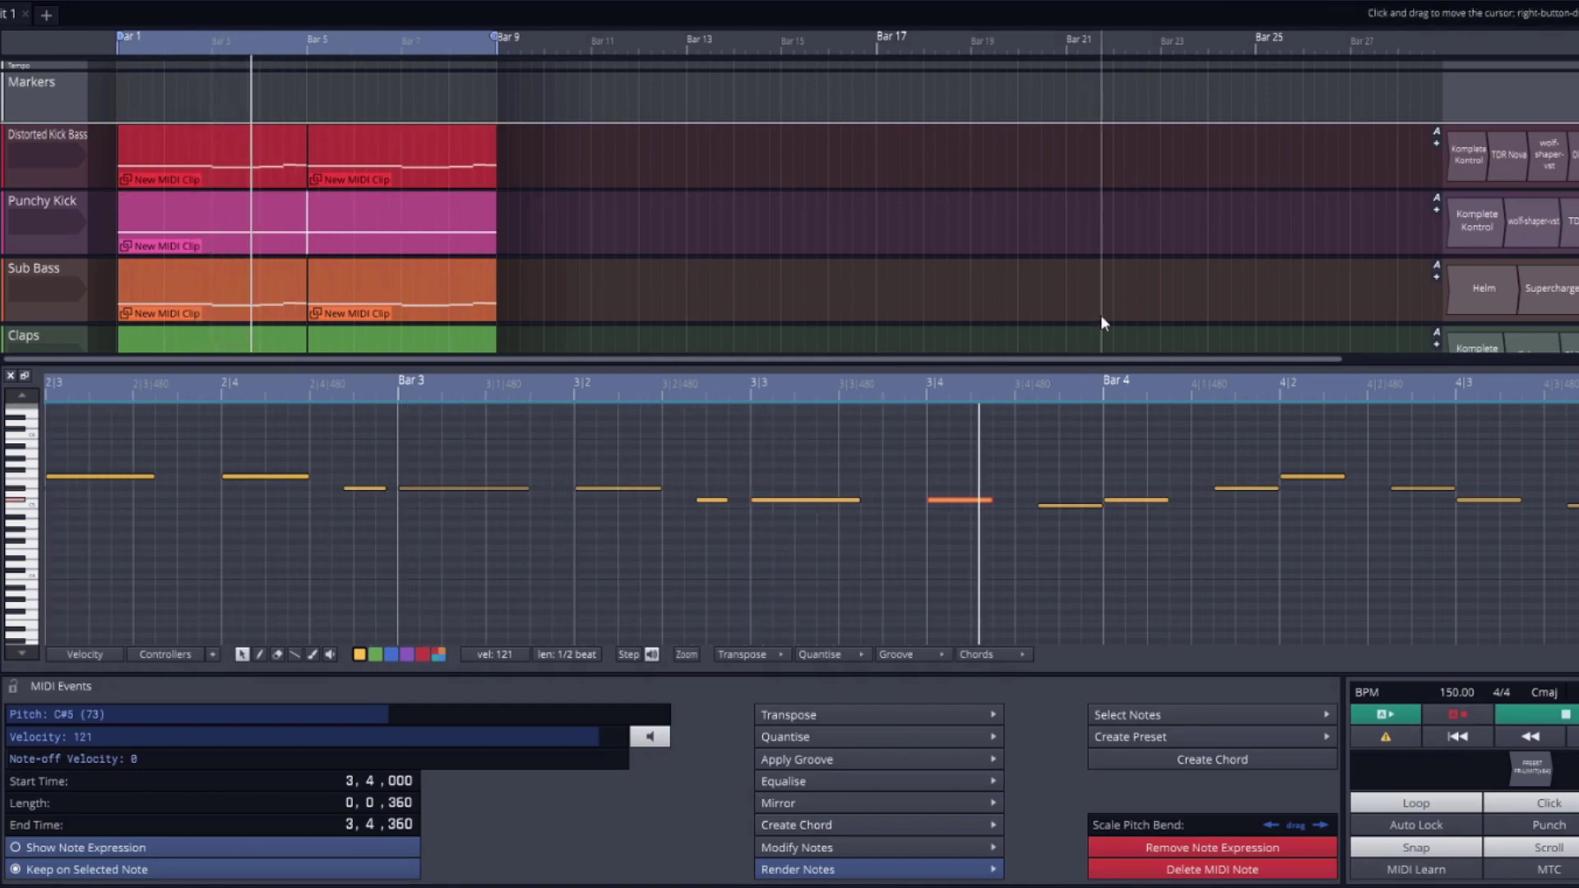
key(space)
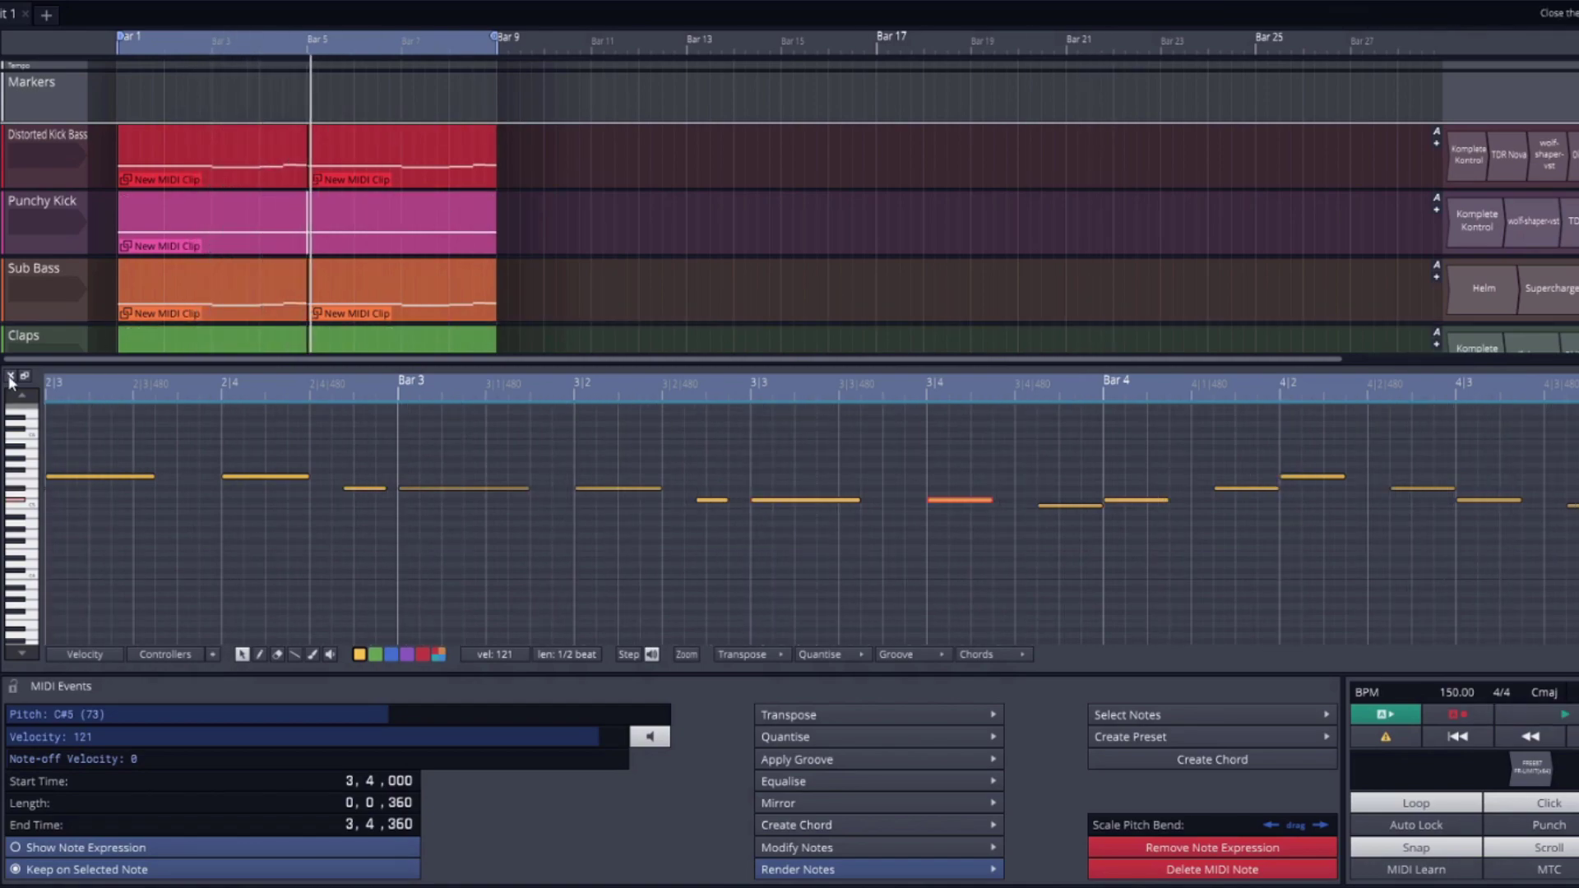
Close the note editor, return the playhead to the start and reopen Track 6's Surge editor
click(11, 376)
key(Home)
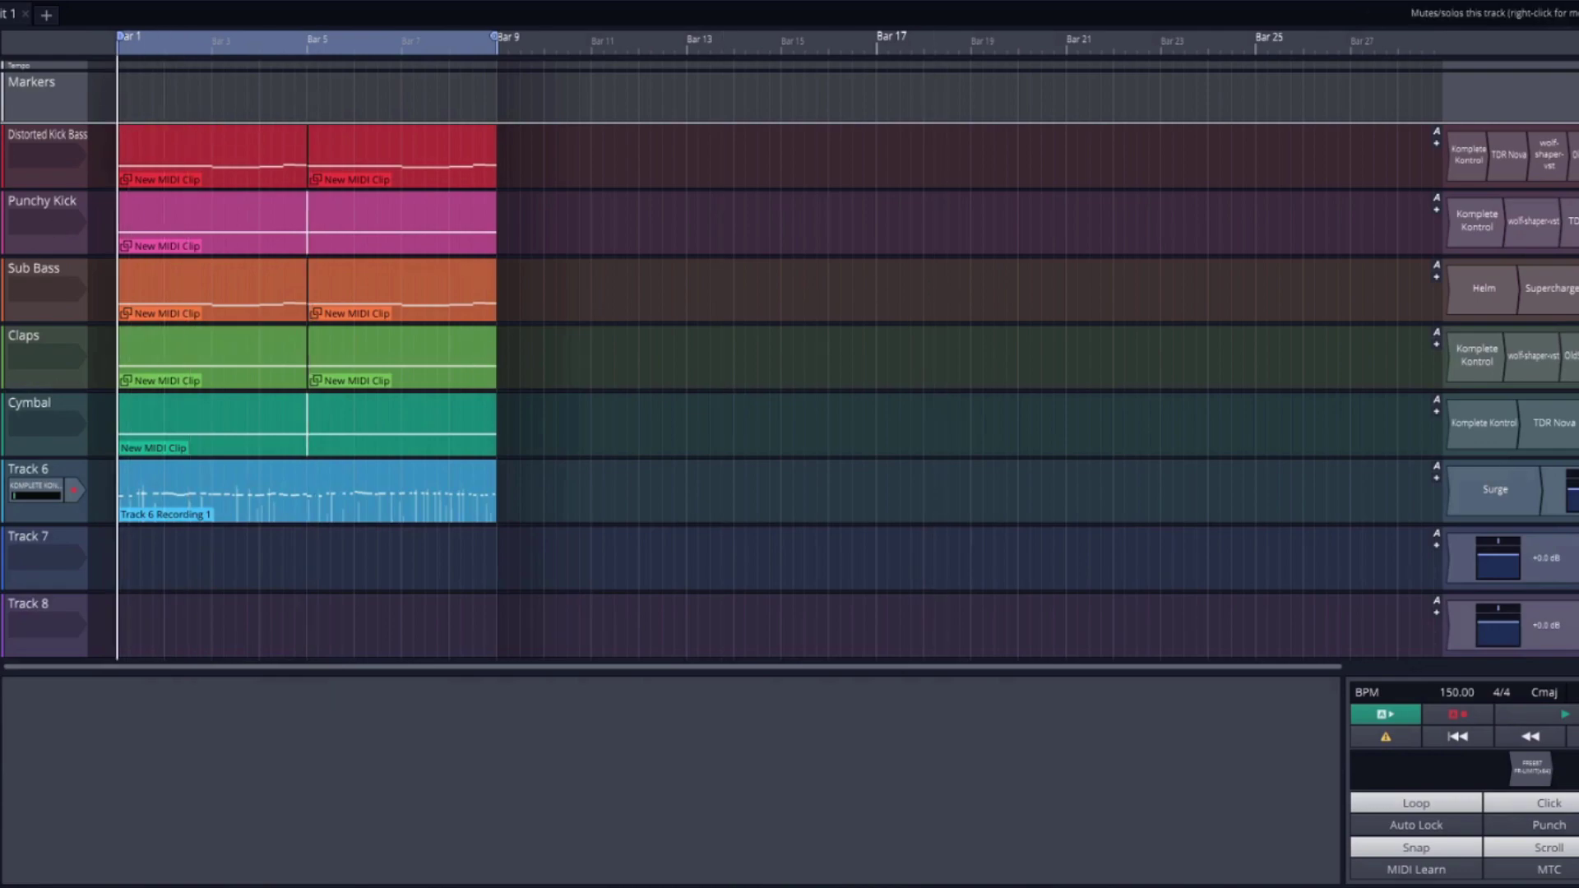
double_click(1528, 495)
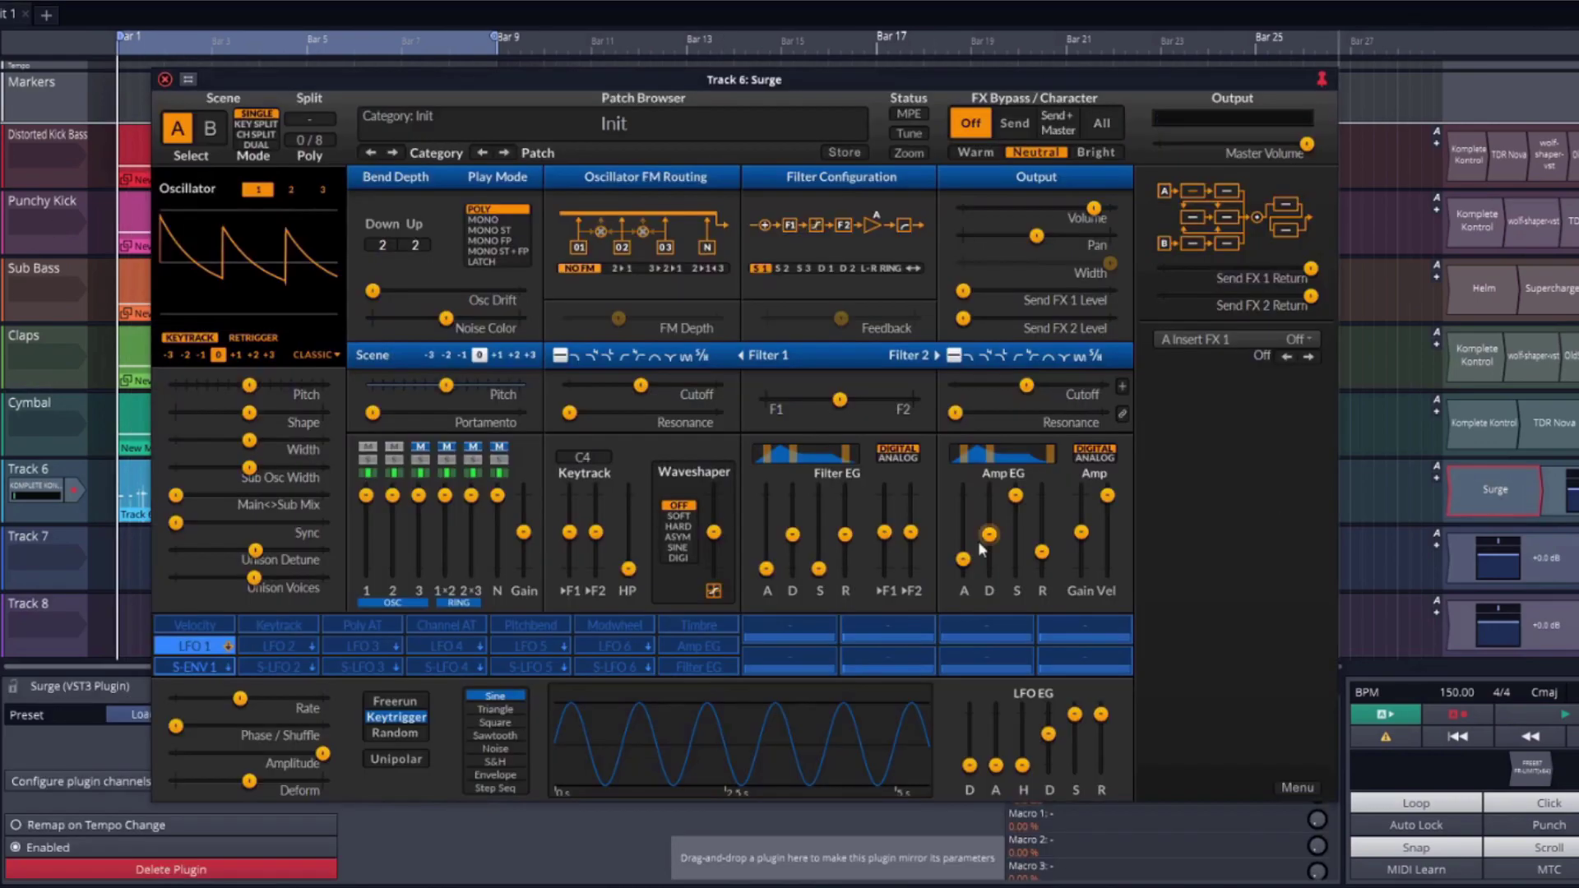
Enable Filter 1 and pull its cutoff down to about 79 Hz while playing
click(579, 358)
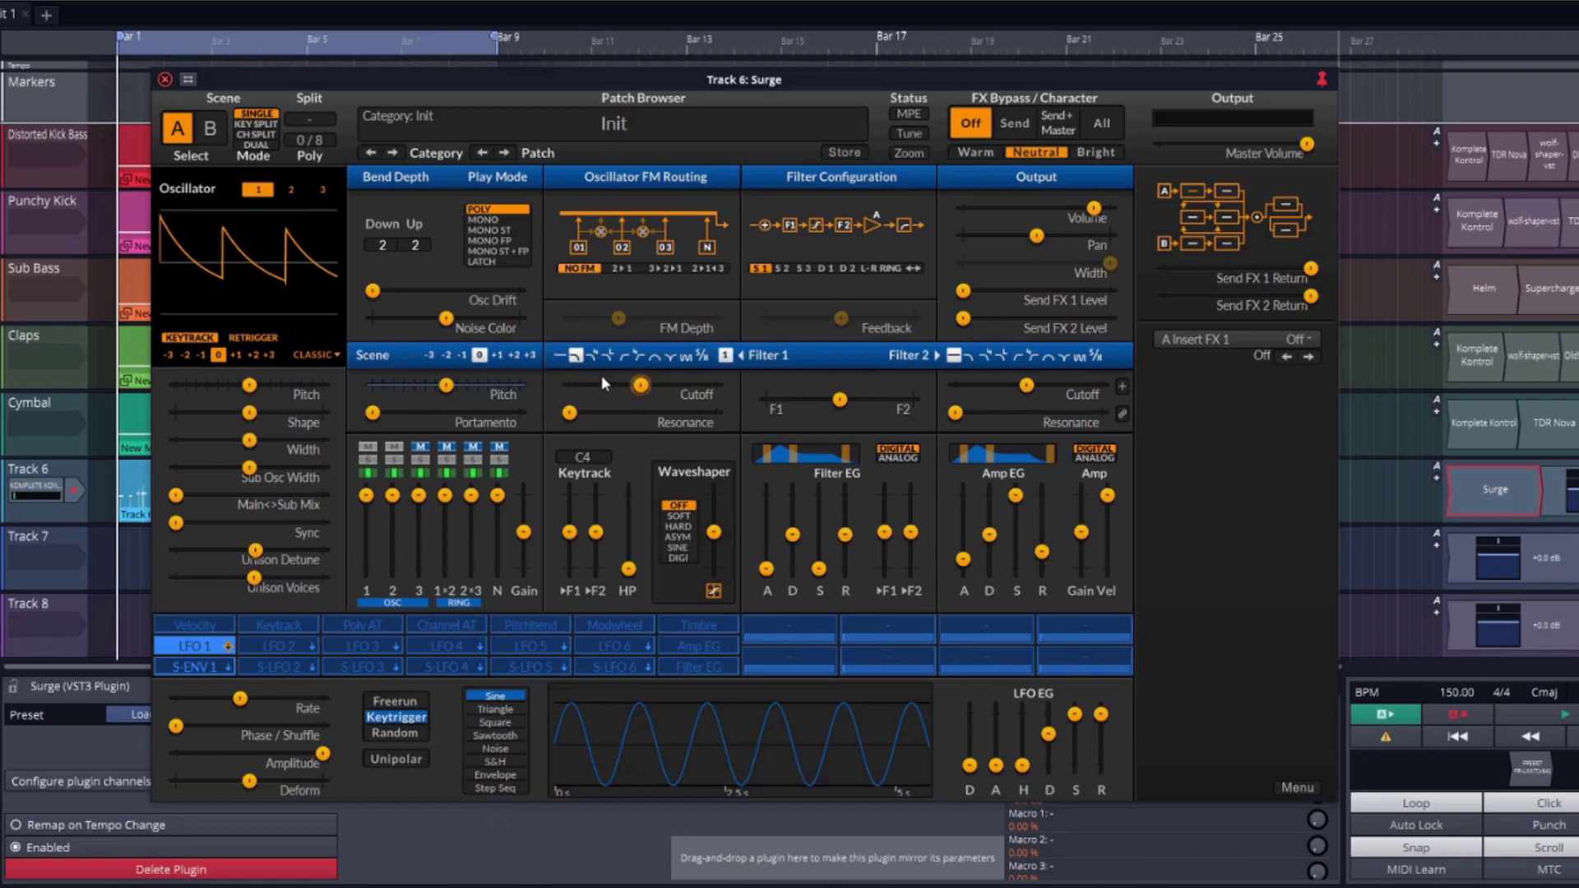
drag(641, 385, 603, 385)
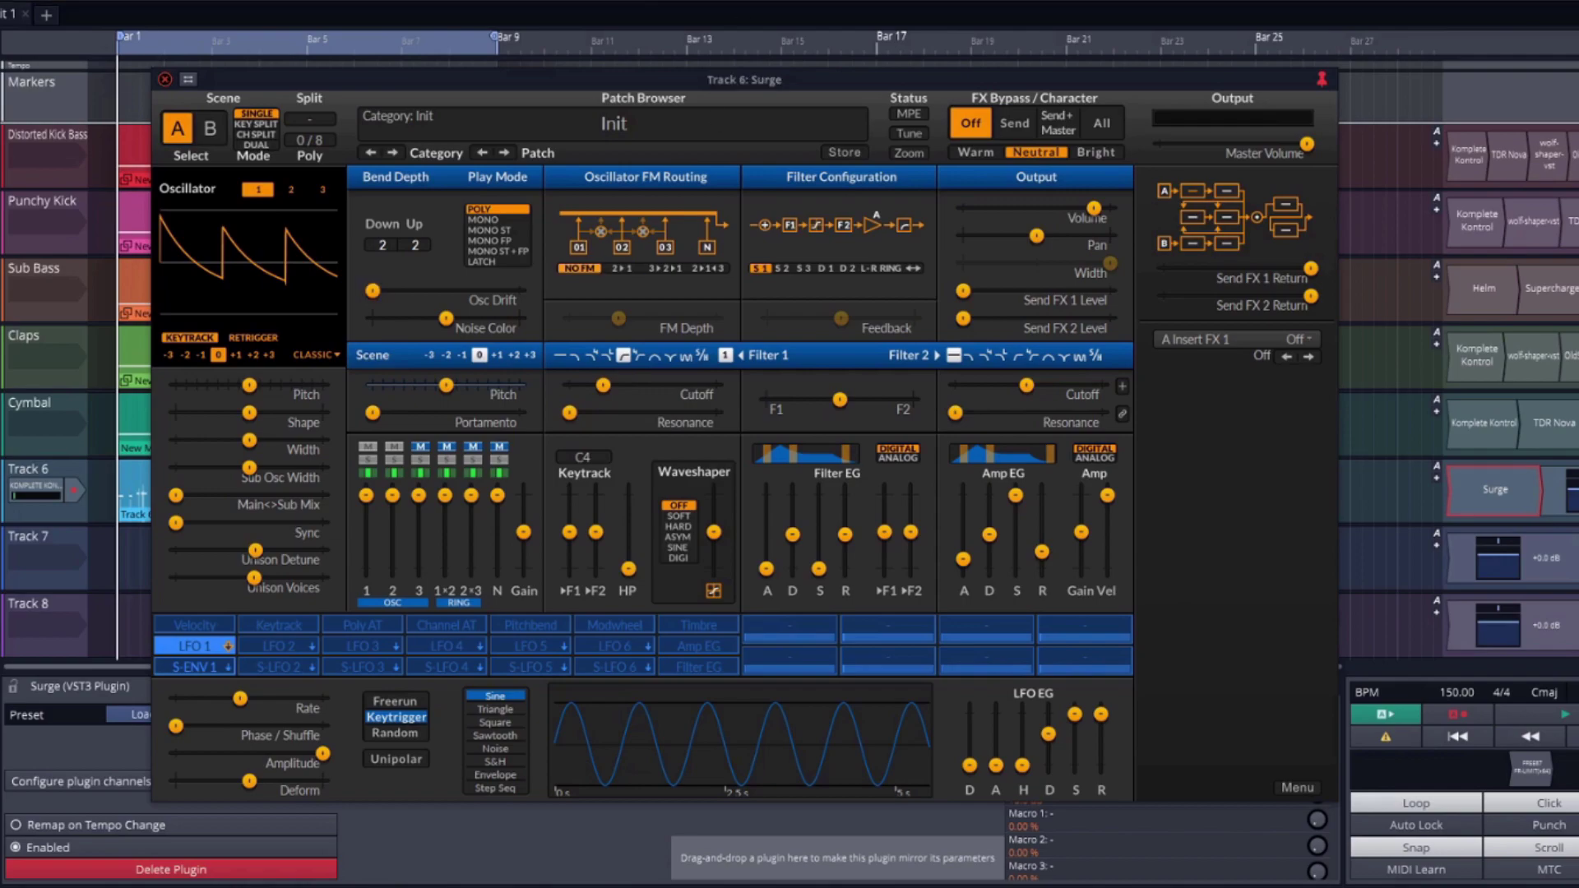
key(space)
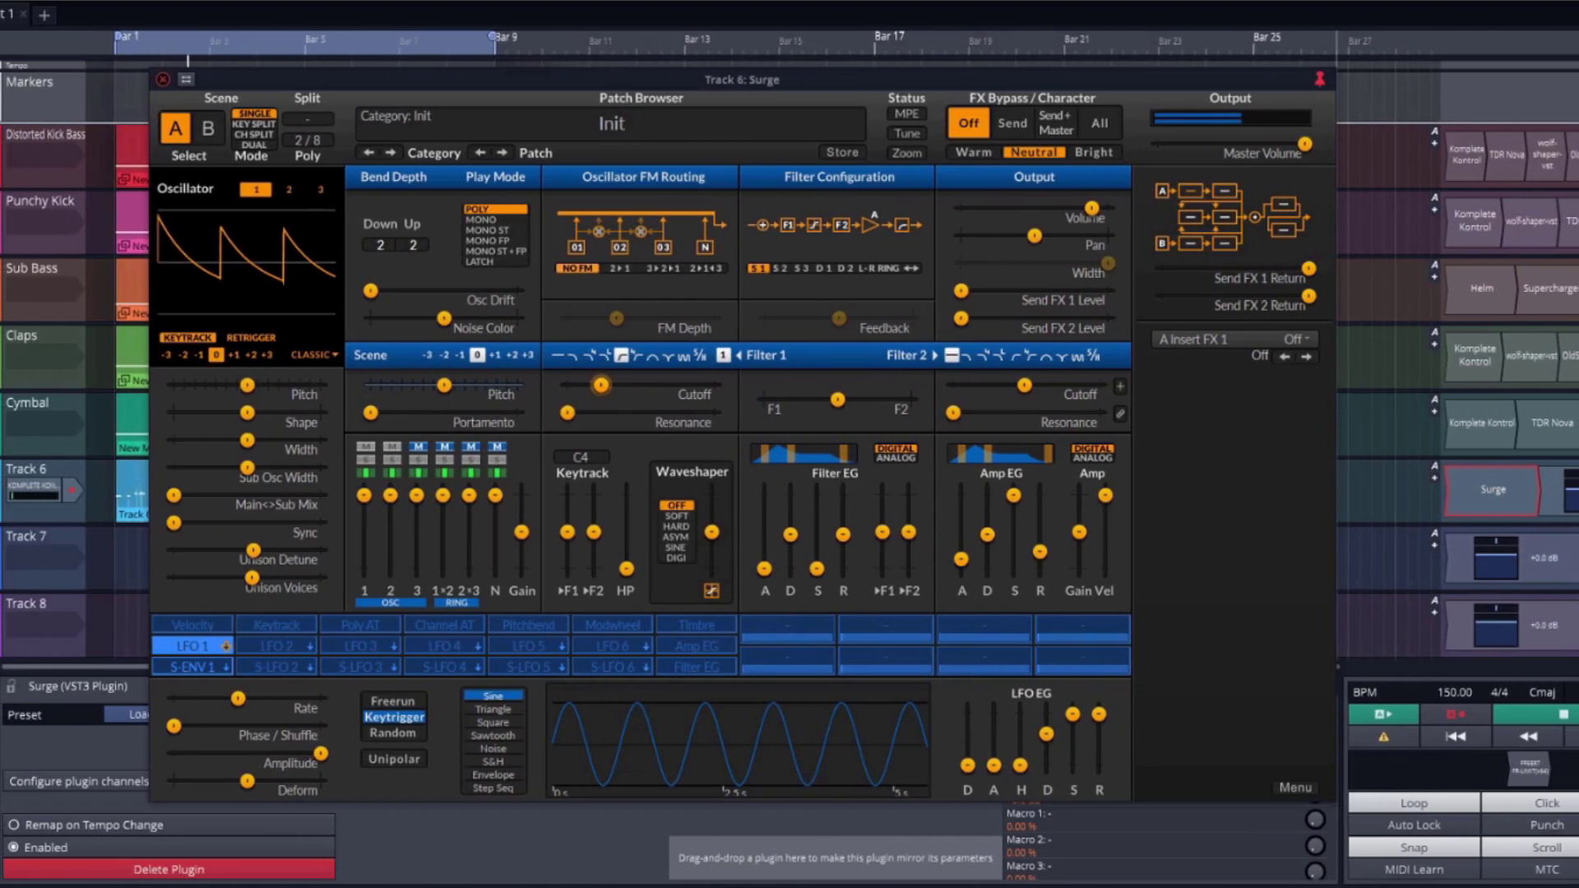
mouse_move(483, 384)
mouse_down()
mouse_move(531, 385)
mouse_move(489, 385)
mouse_up()
drag(609, 385, 601, 385)
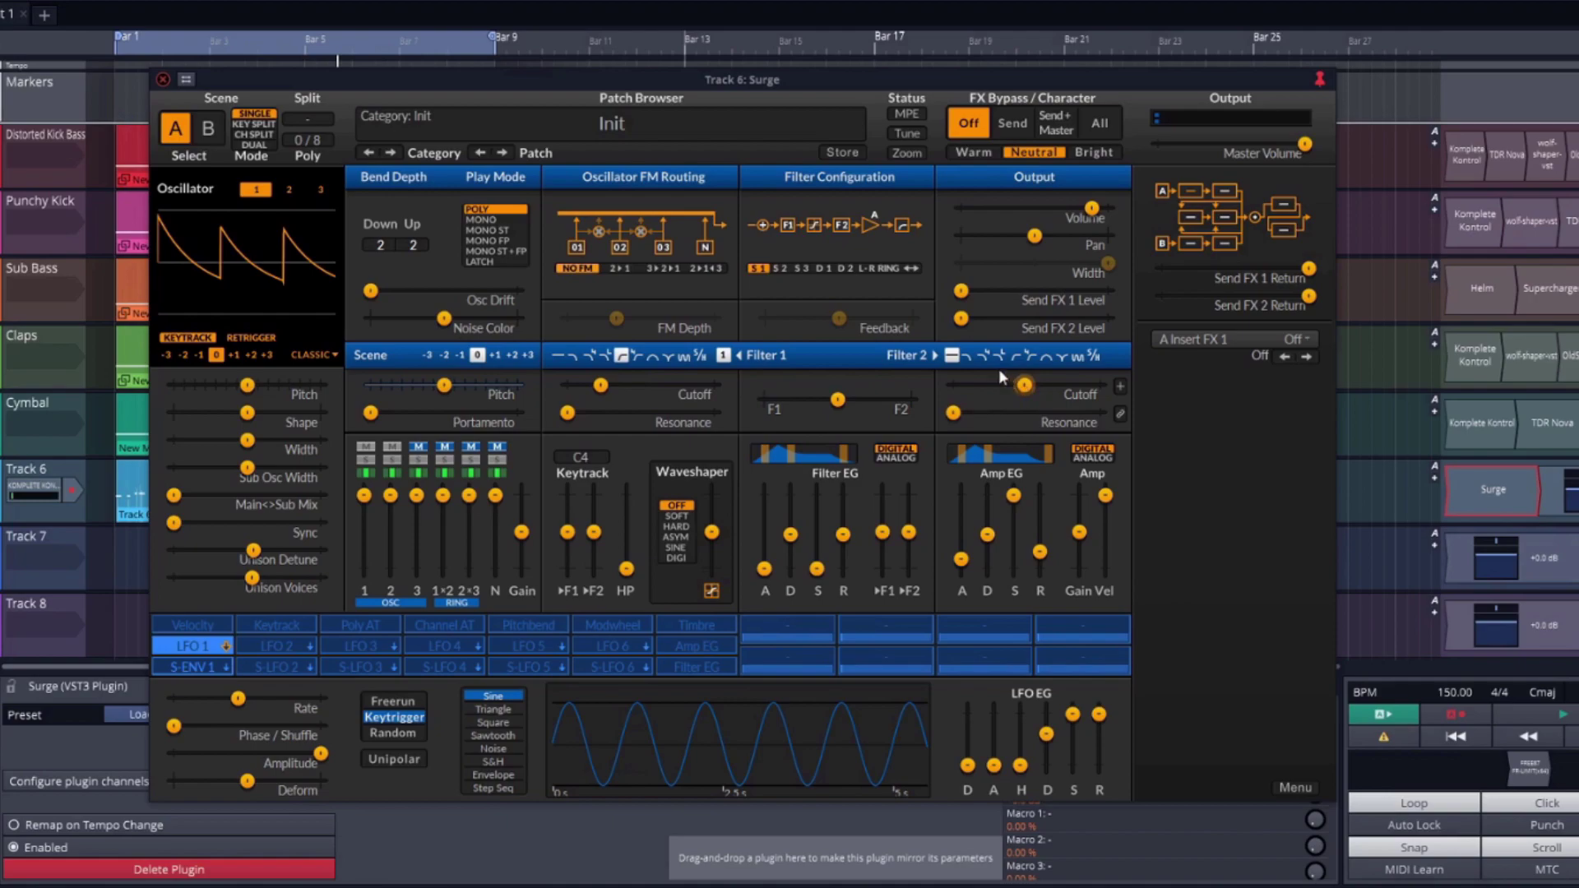
Enable Filter 2 as a lowpass with cutoff about 2110 Hz and resonance about 47%, then audition
click(964, 359)
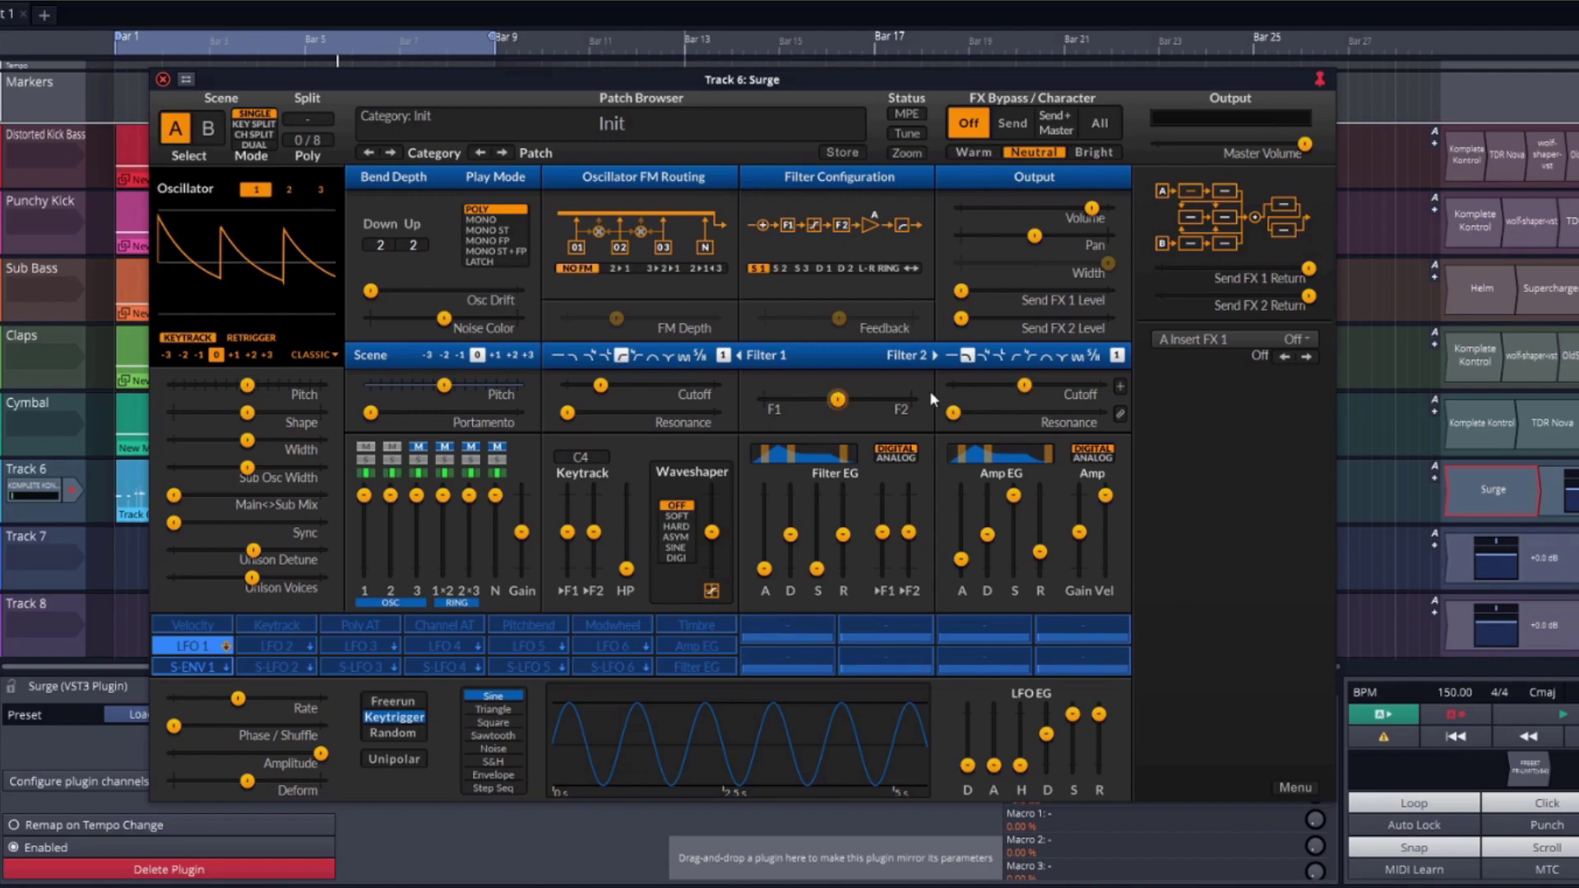
drag(1024, 386, 1090, 386)
drag(953, 412, 1015, 412)
key(space)
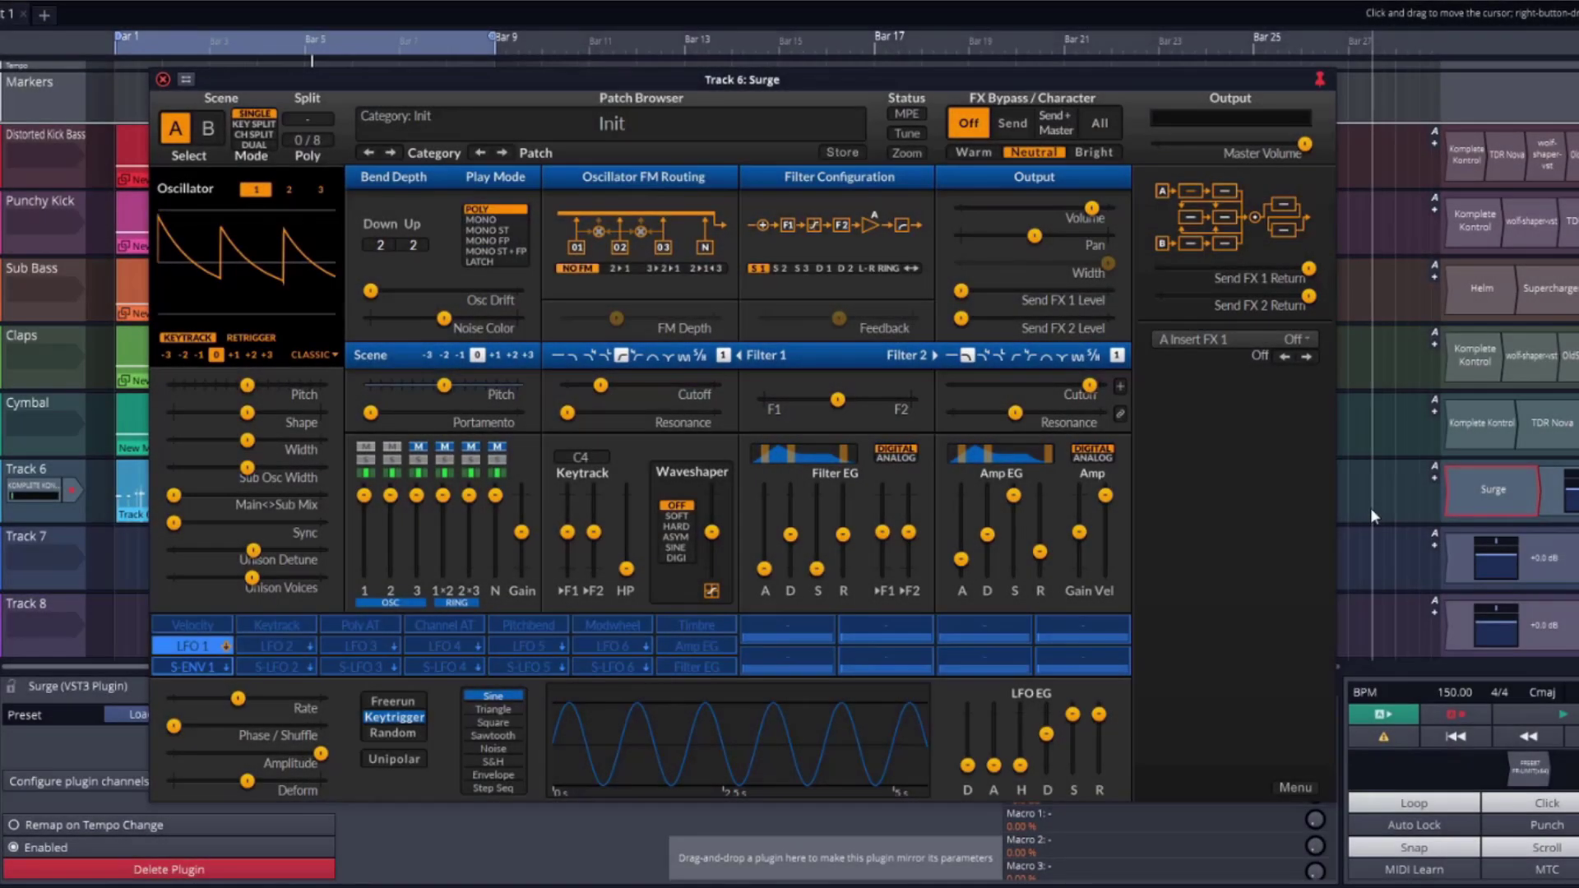
Load the Reverb 2 effect with its Init (Send) preset into Surge's Send FX 1 slot
click(1190, 220)
click(1208, 343)
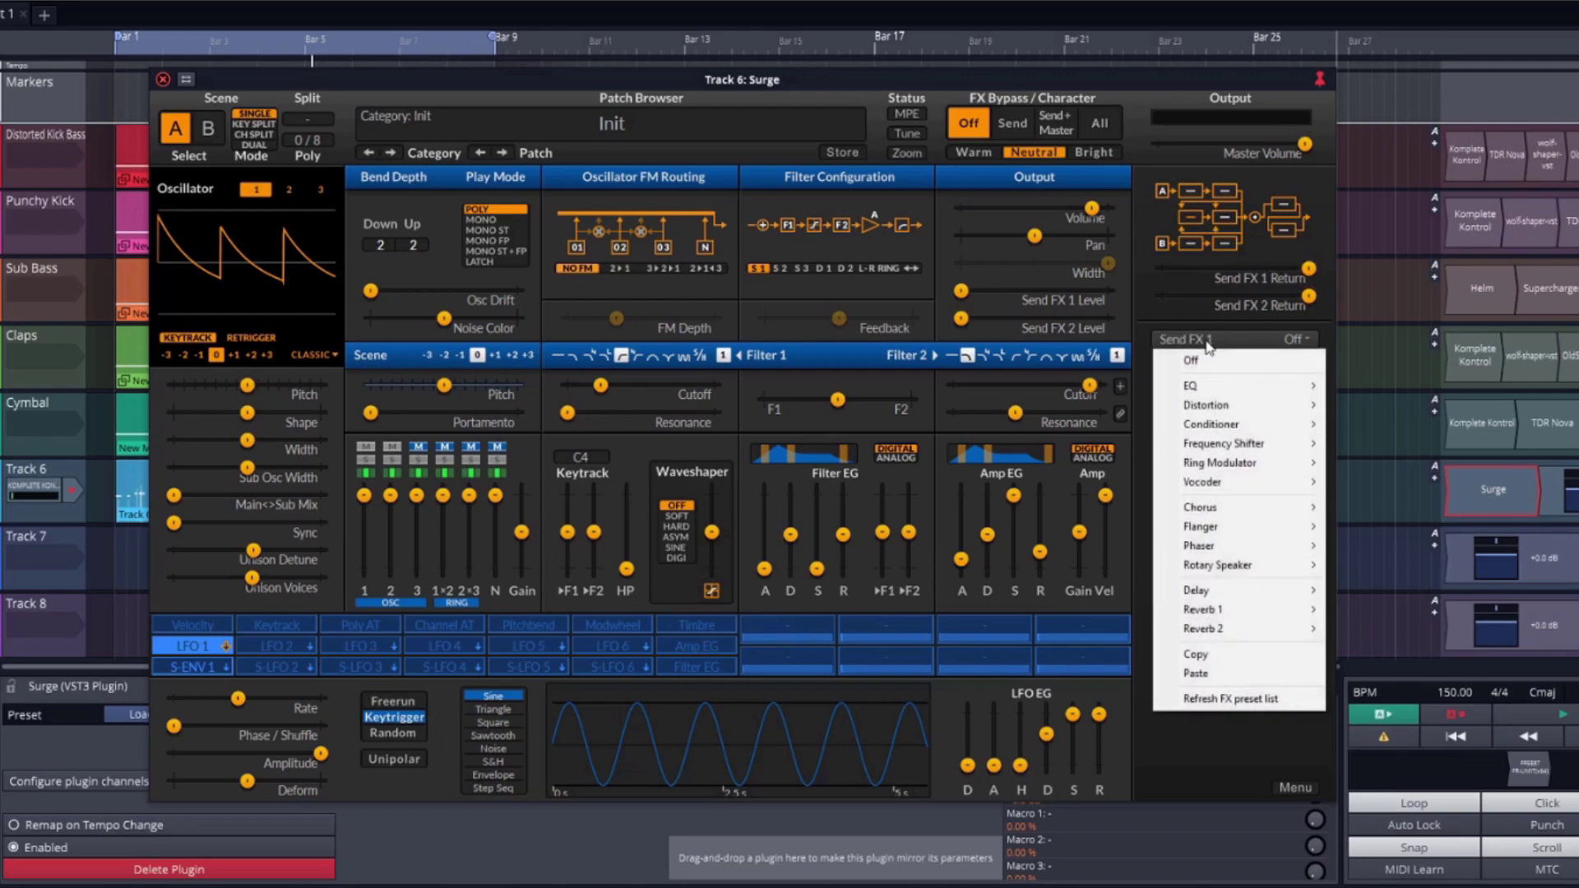
mouse_move(1255, 601)
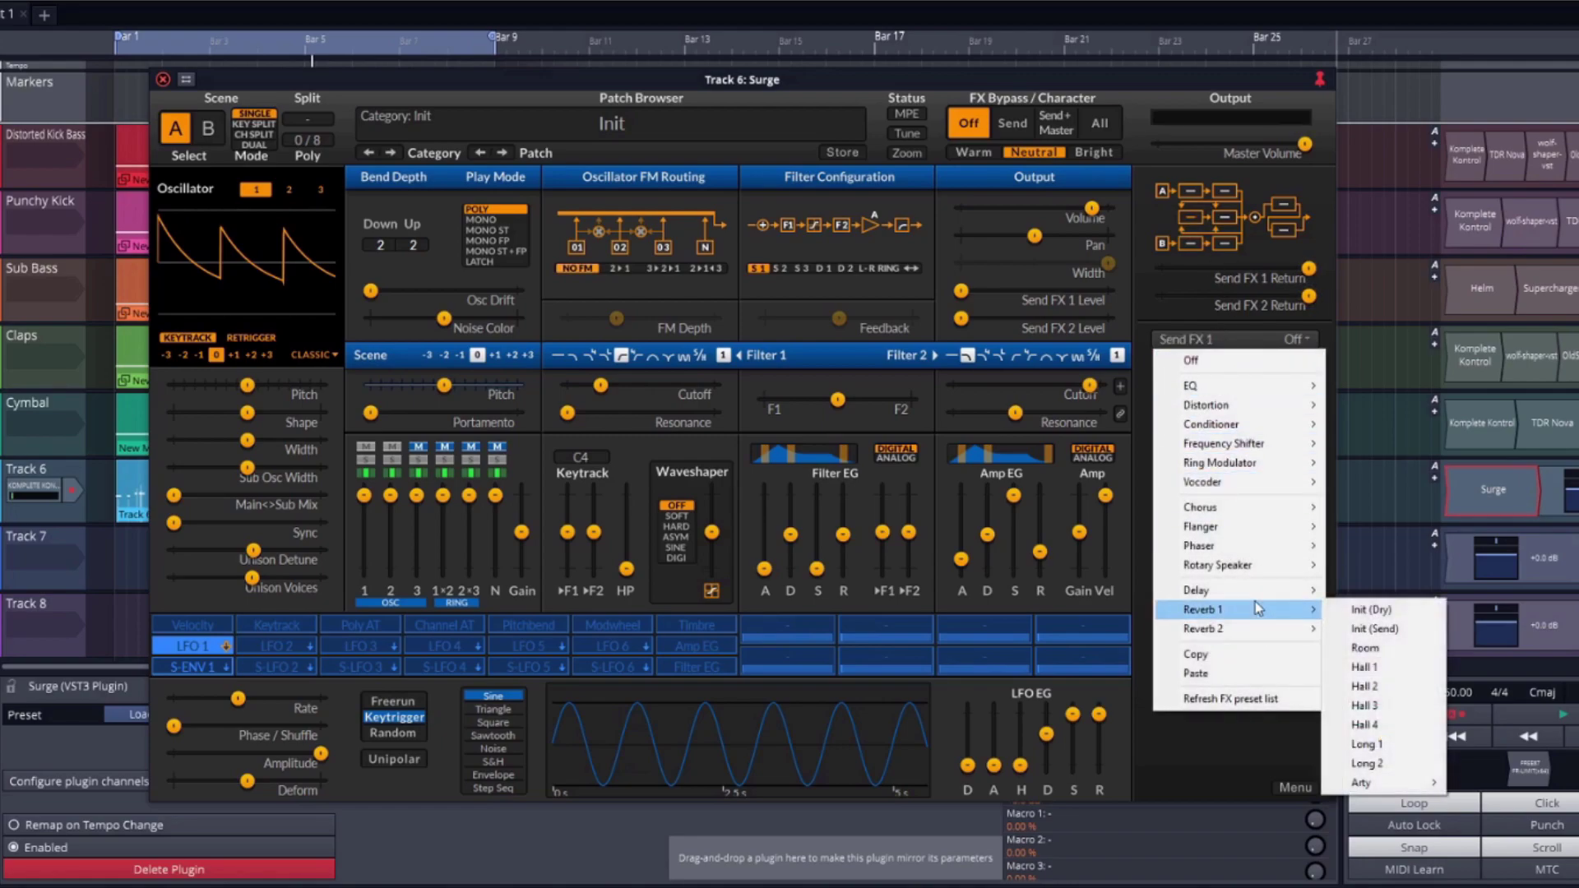
mouse_move(1250, 631)
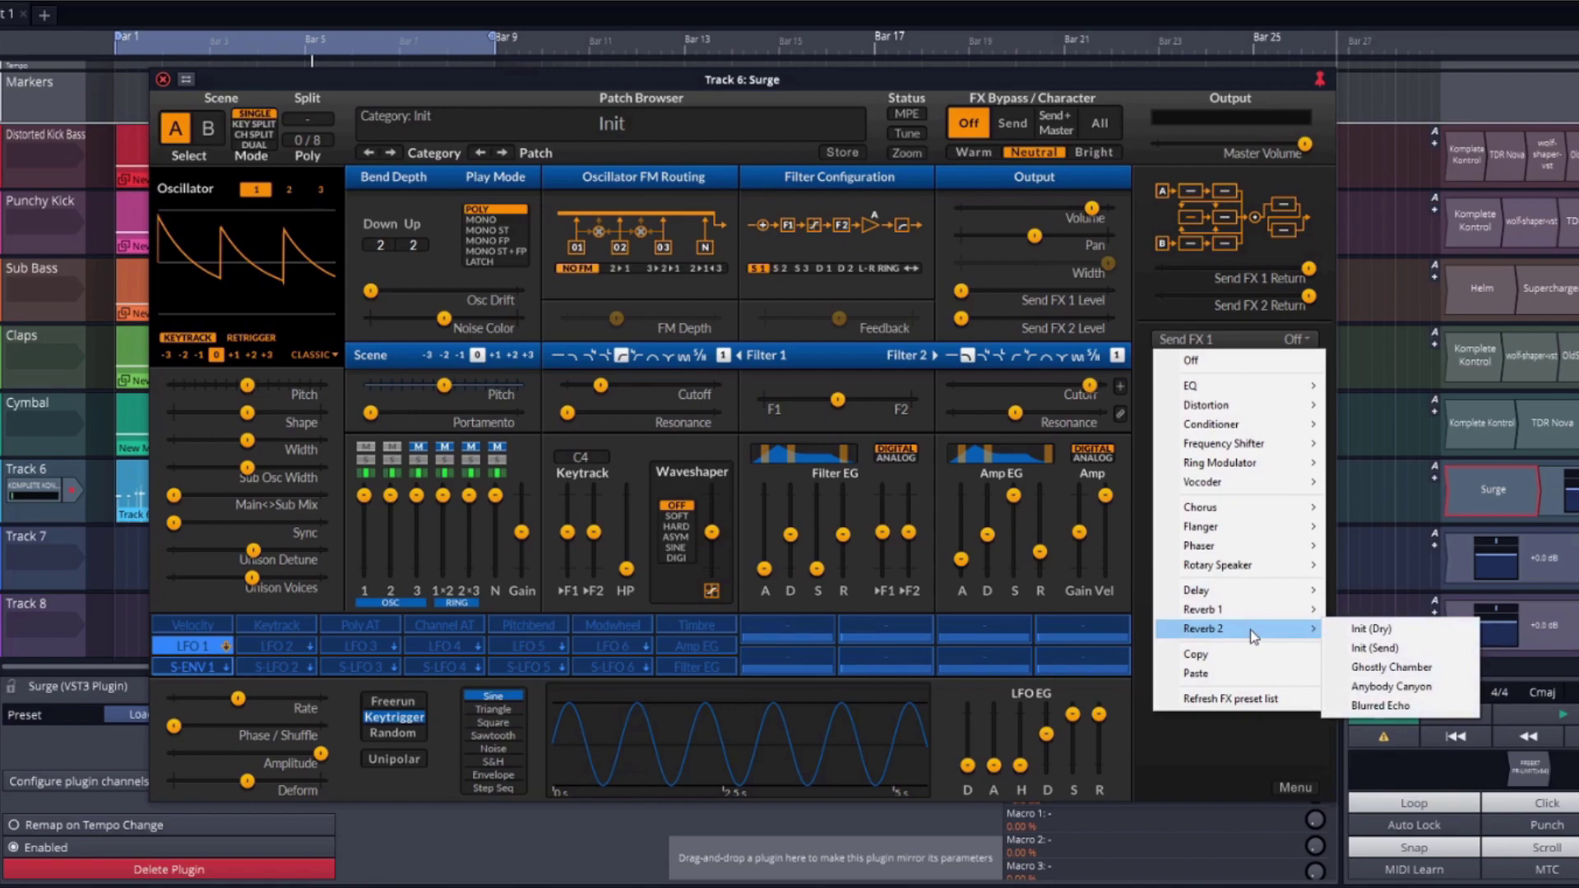
click(1413, 650)
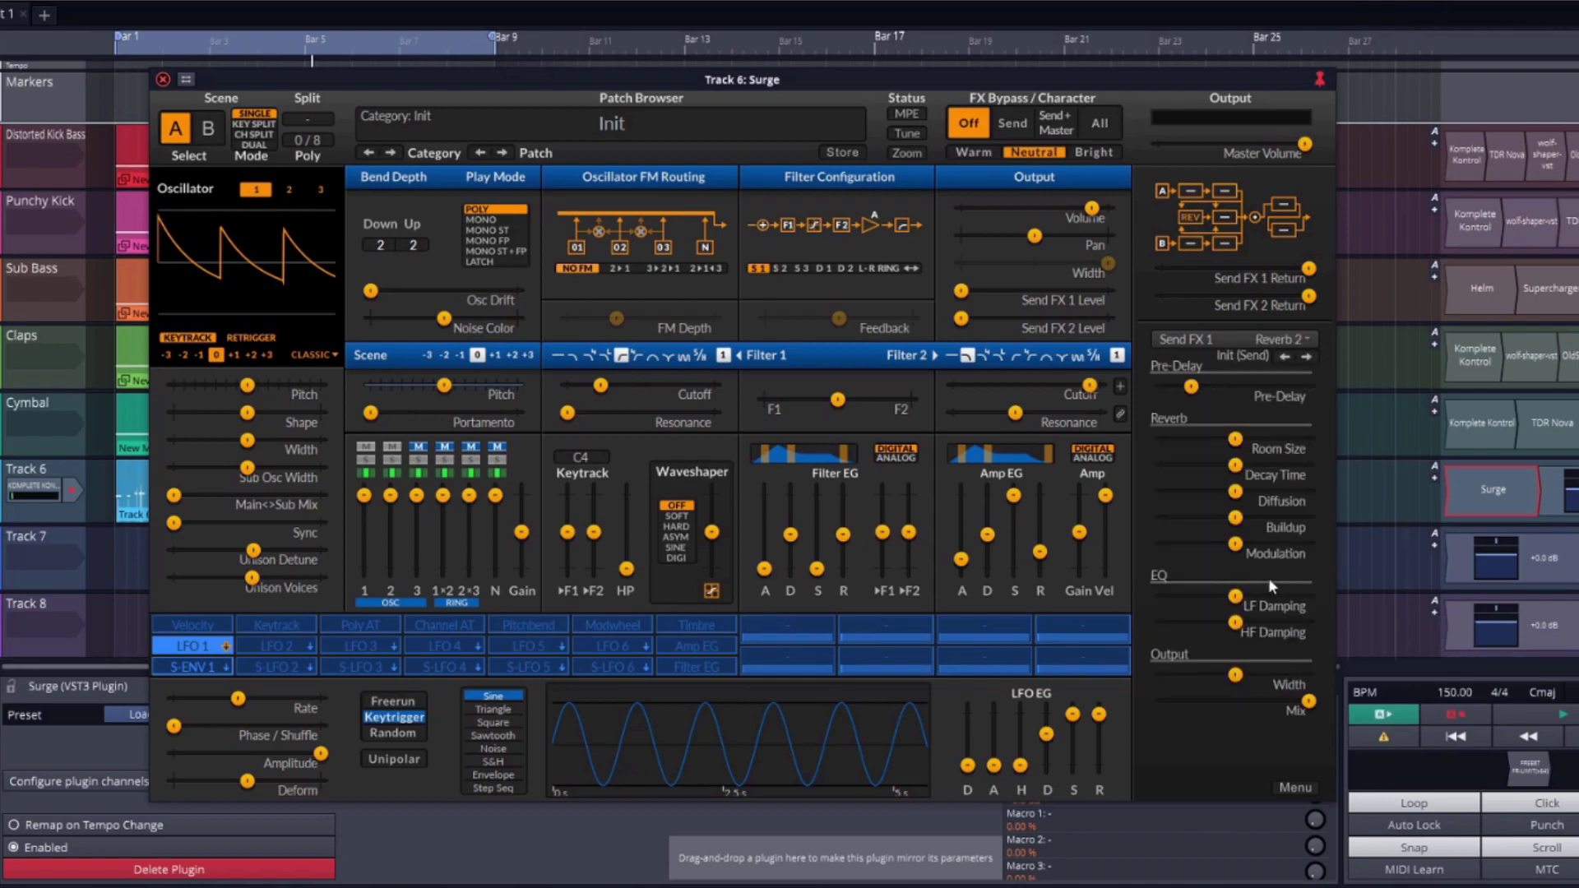
Set reverb LF Damping to about 39%, widen it, set Send FX 1 level near -10 dB, and audition
click(1238, 596)
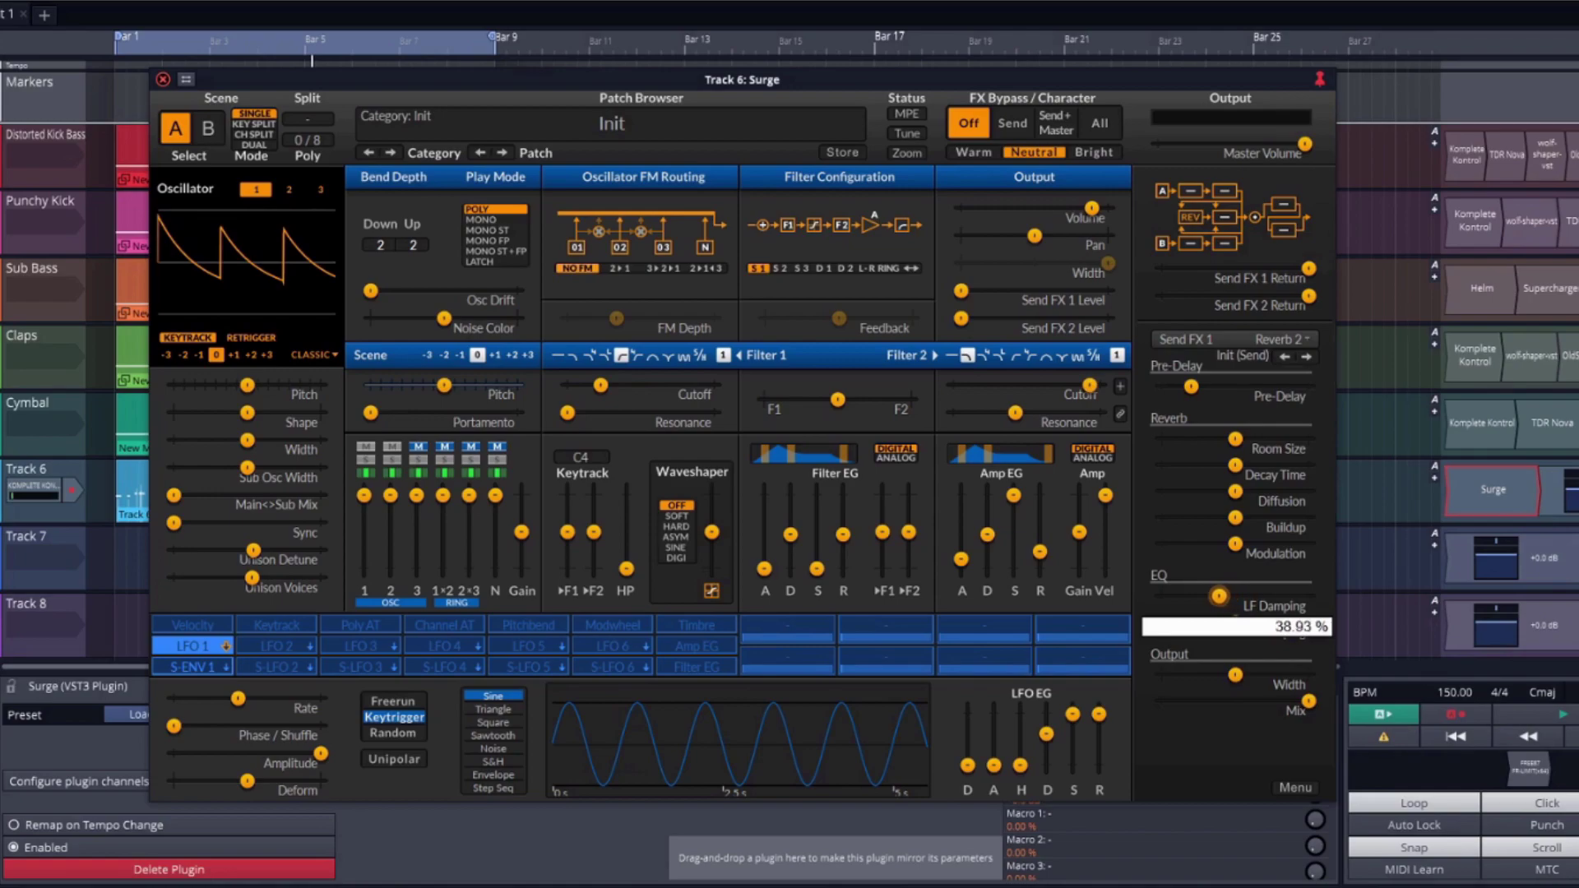
drag(1218, 595, 1260, 589)
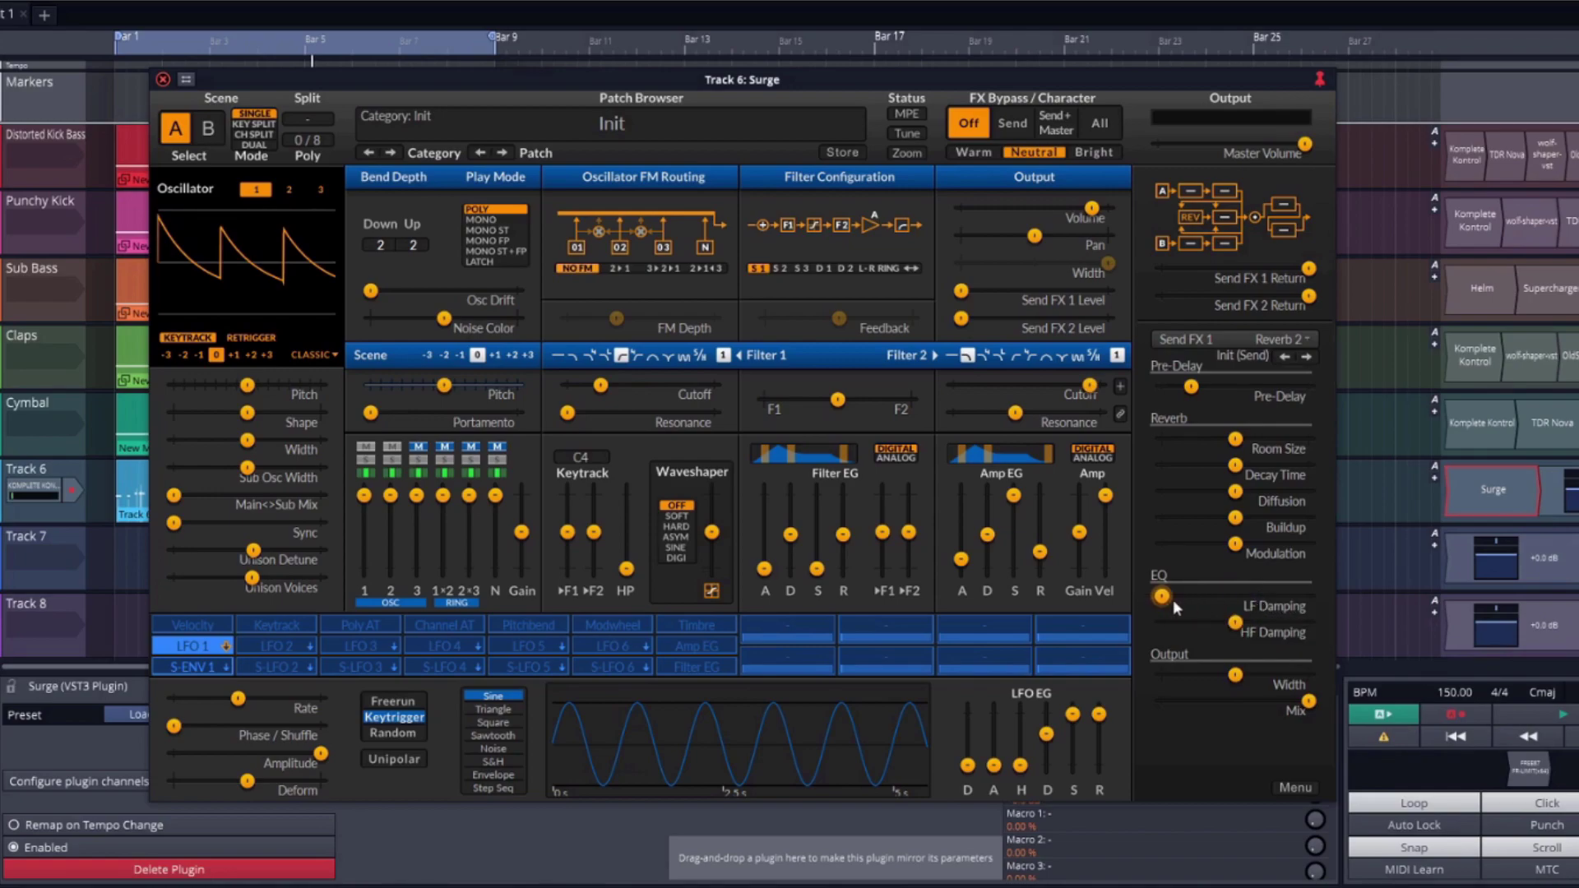
drag(1236, 677, 1266, 675)
drag(962, 291, 1024, 291)
key(space)
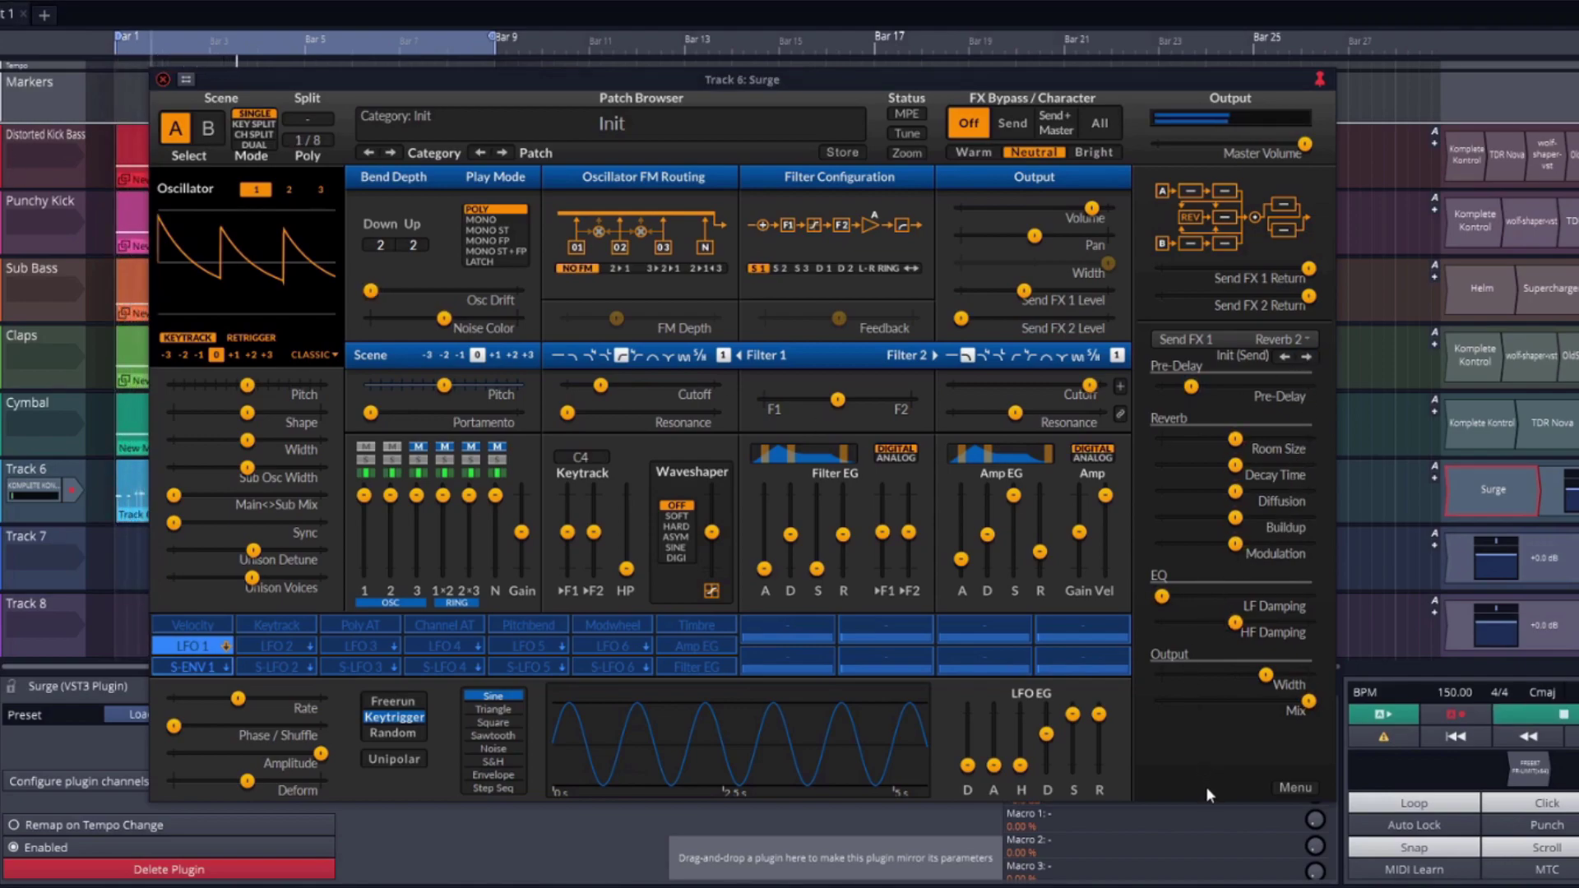
key(space)
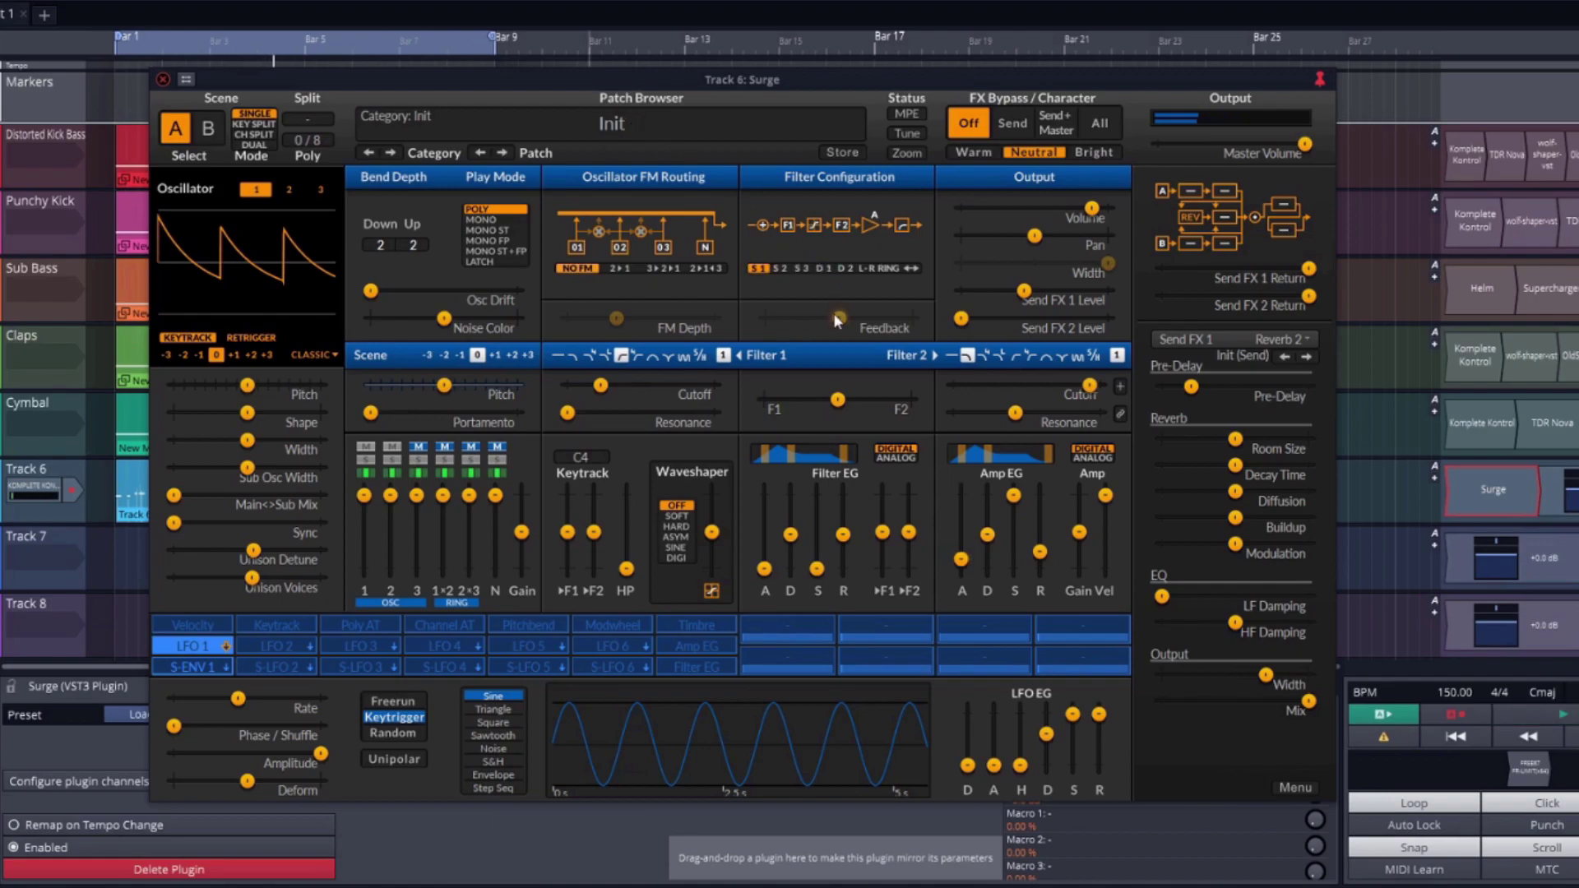
click(1222, 218)
Load a Delay into Send FX 2 at about -9.90 dB, audition it, and drop Filter 2 resonance to 52%
click(1233, 340)
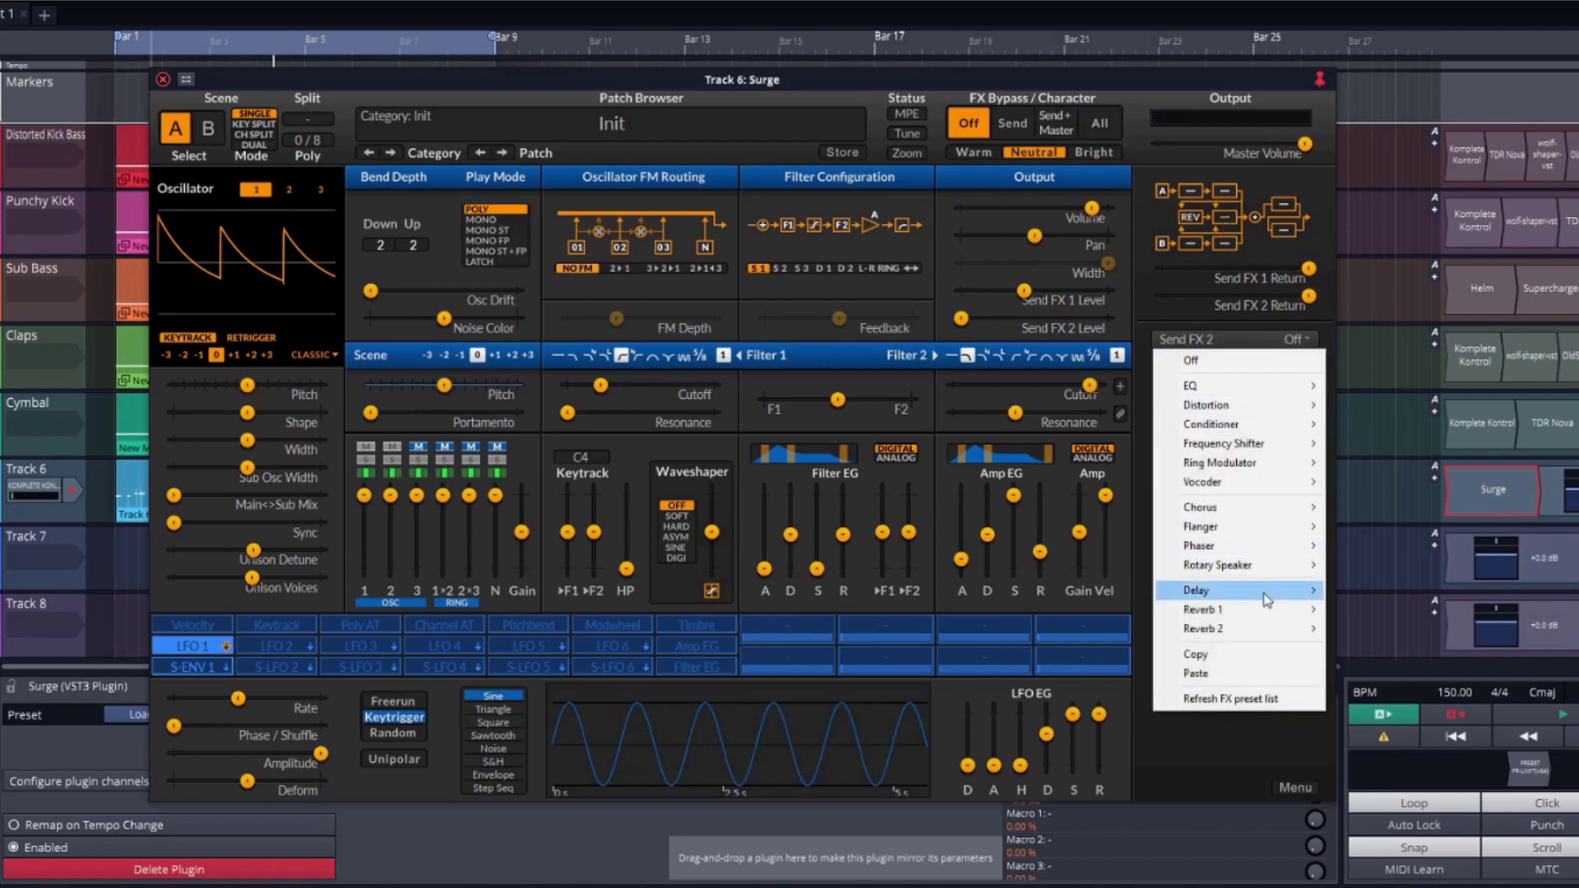
mouse_move(1265, 605)
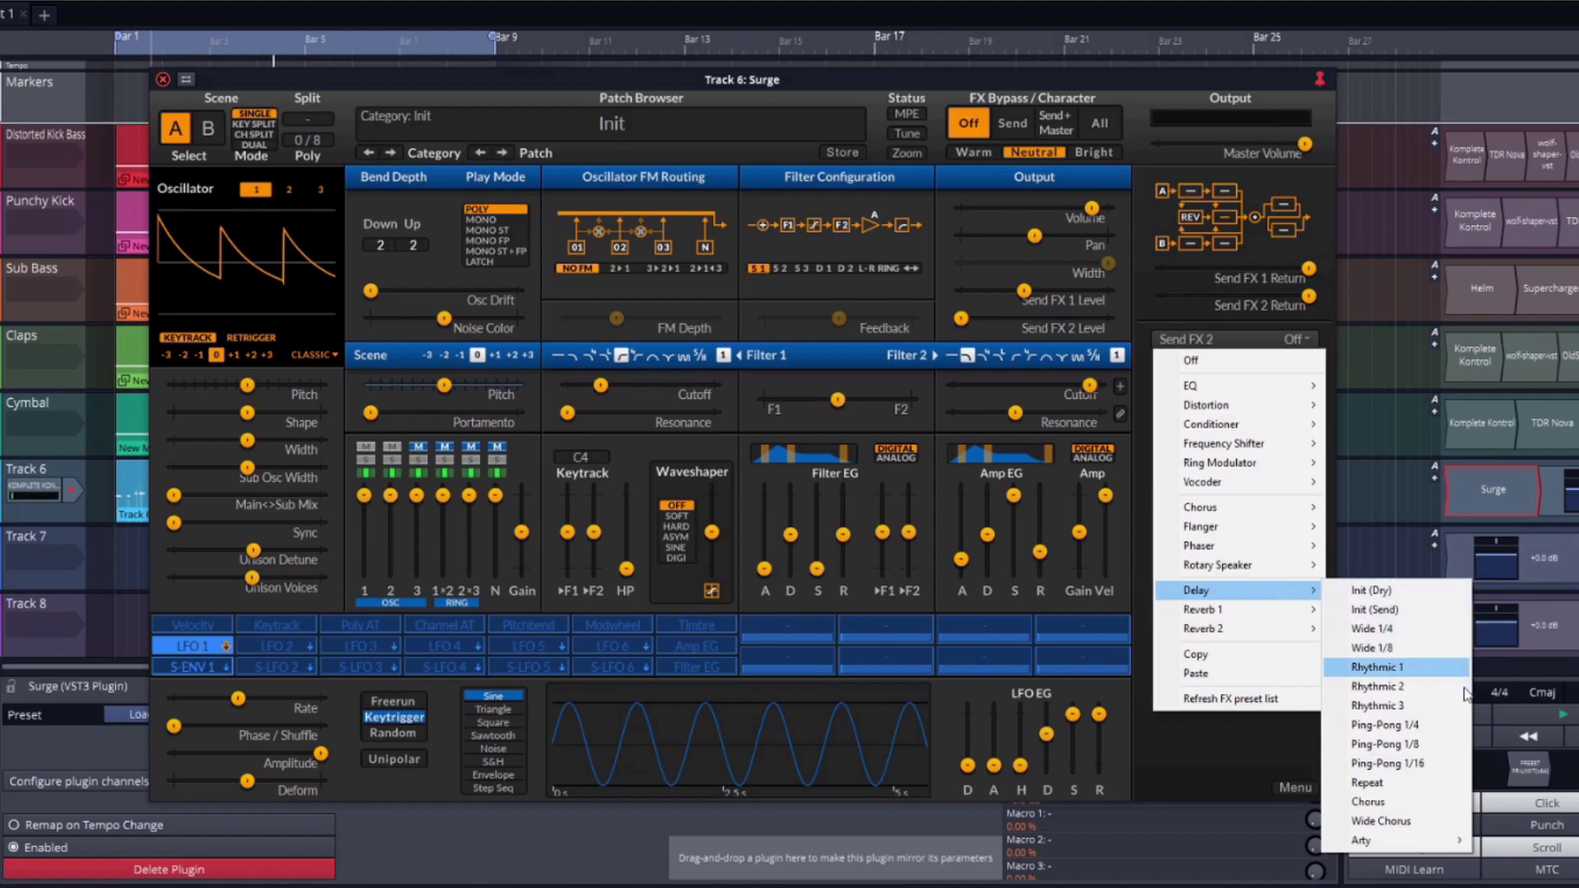
click(1439, 732)
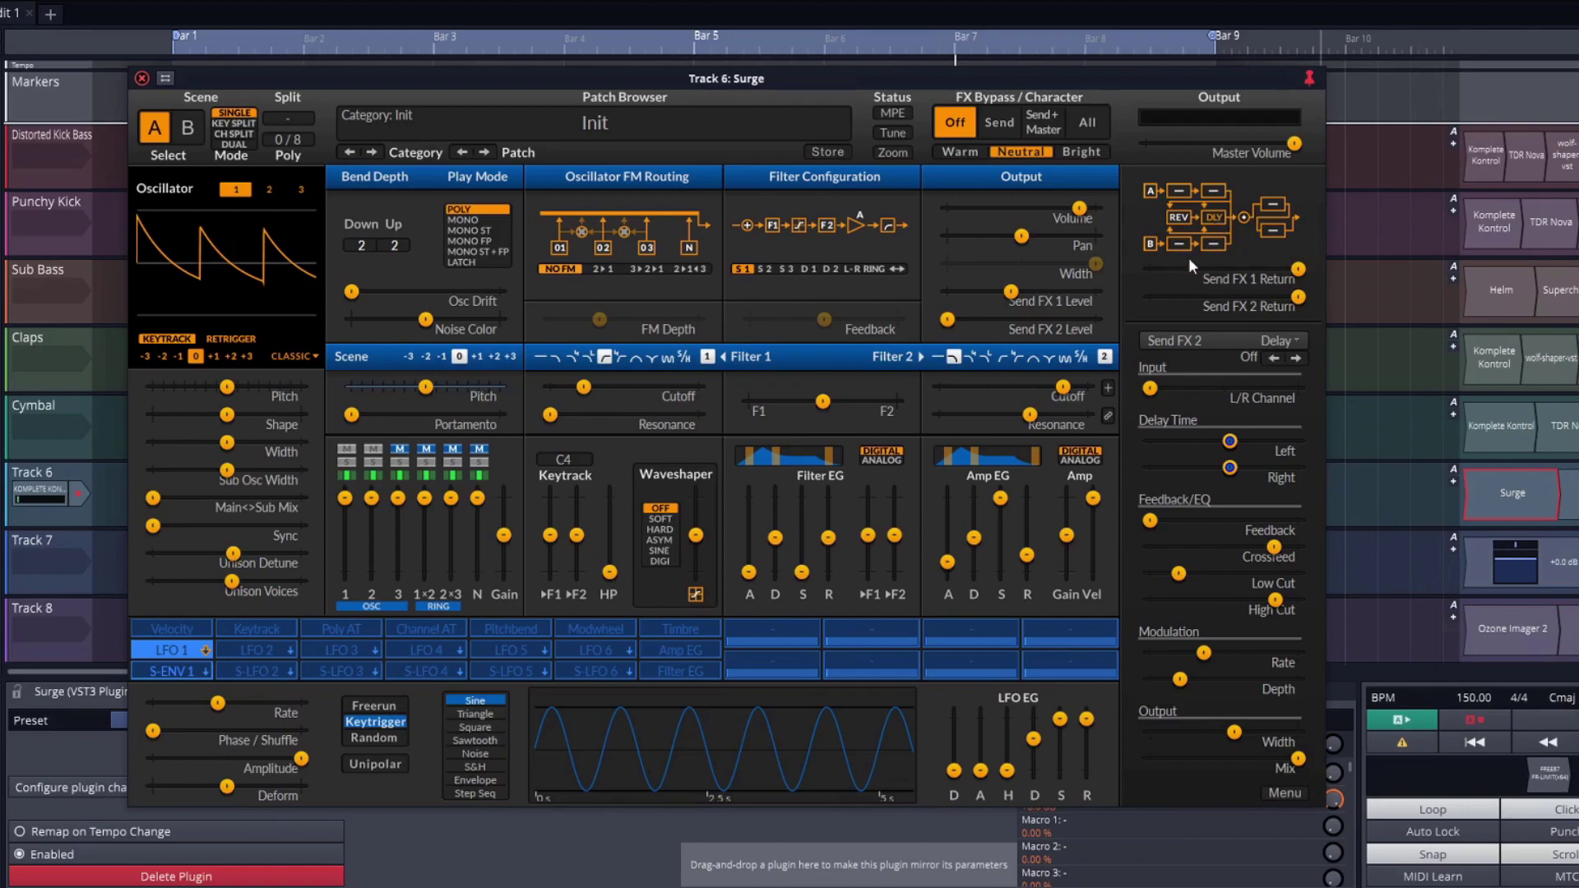
drag(977, 327, 1034, 327)
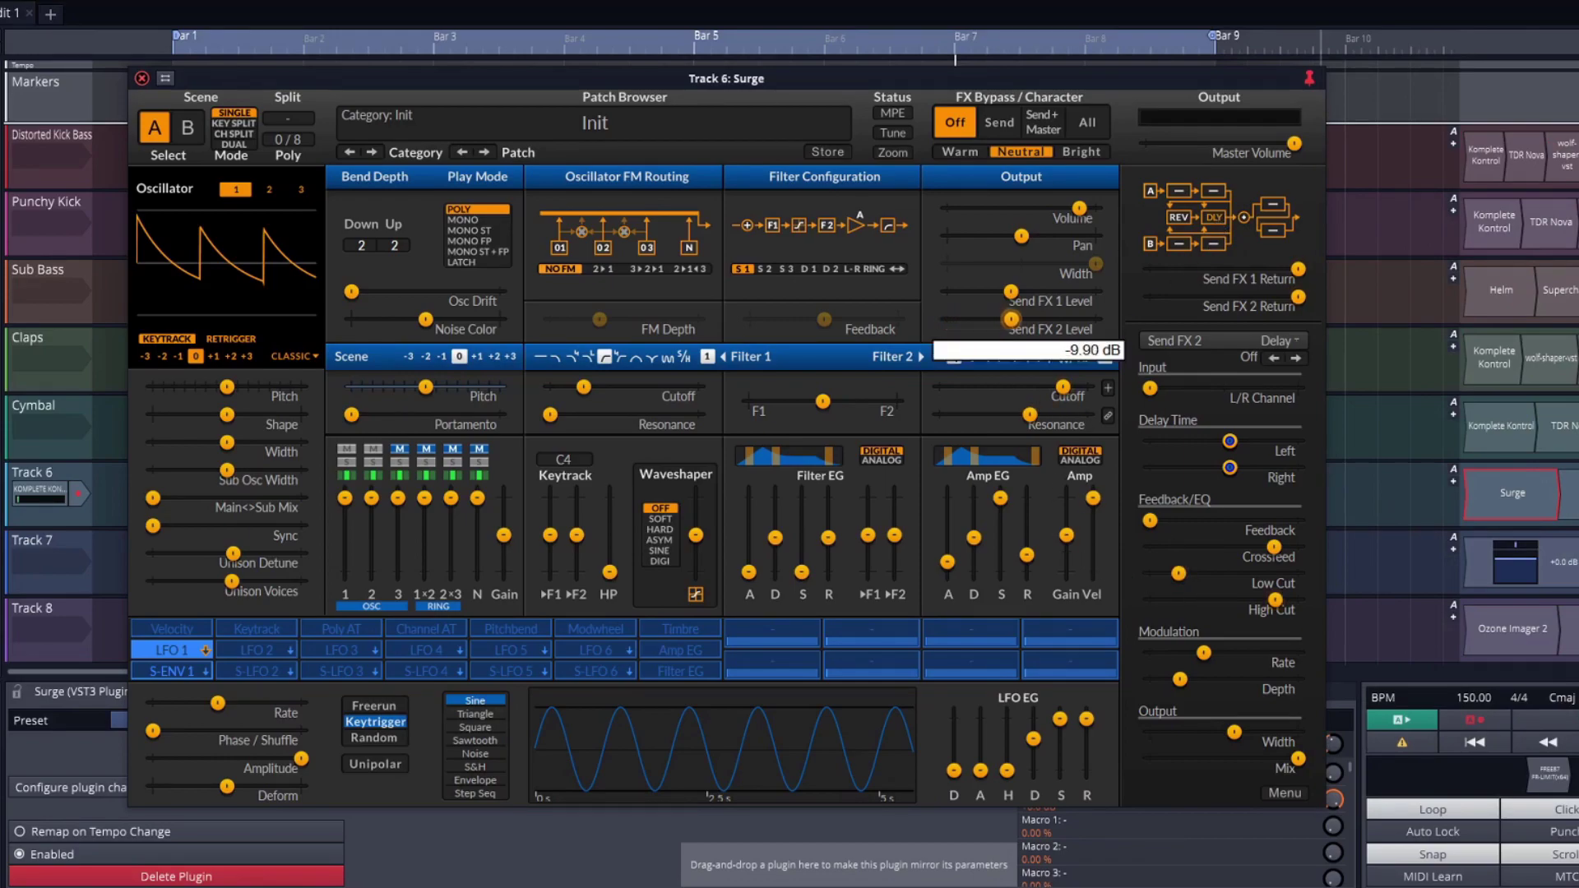
key(space)
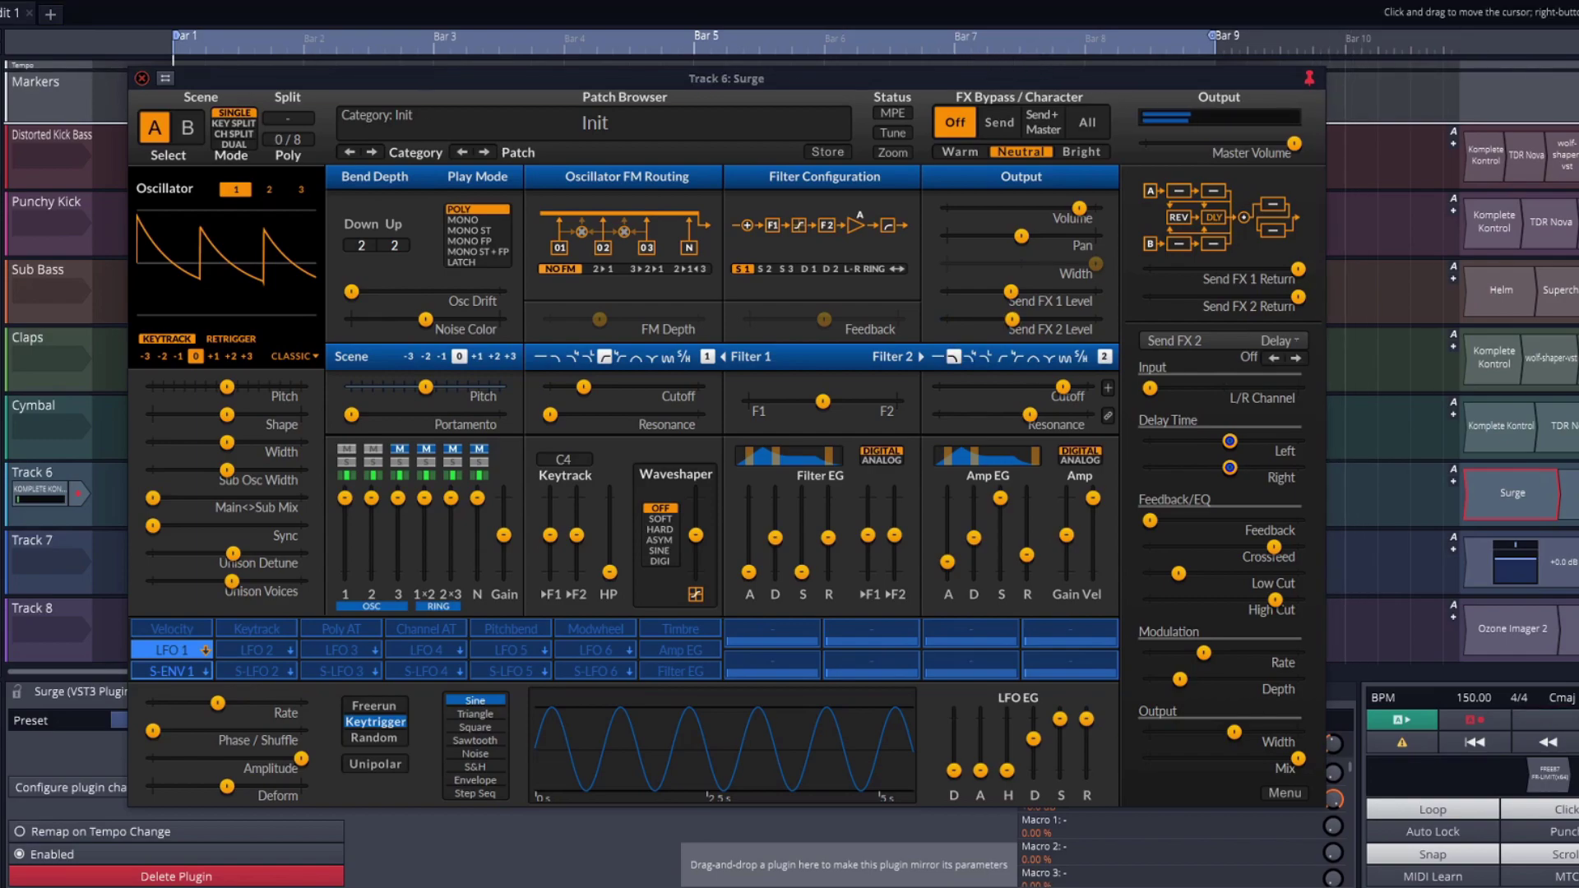
key(space)
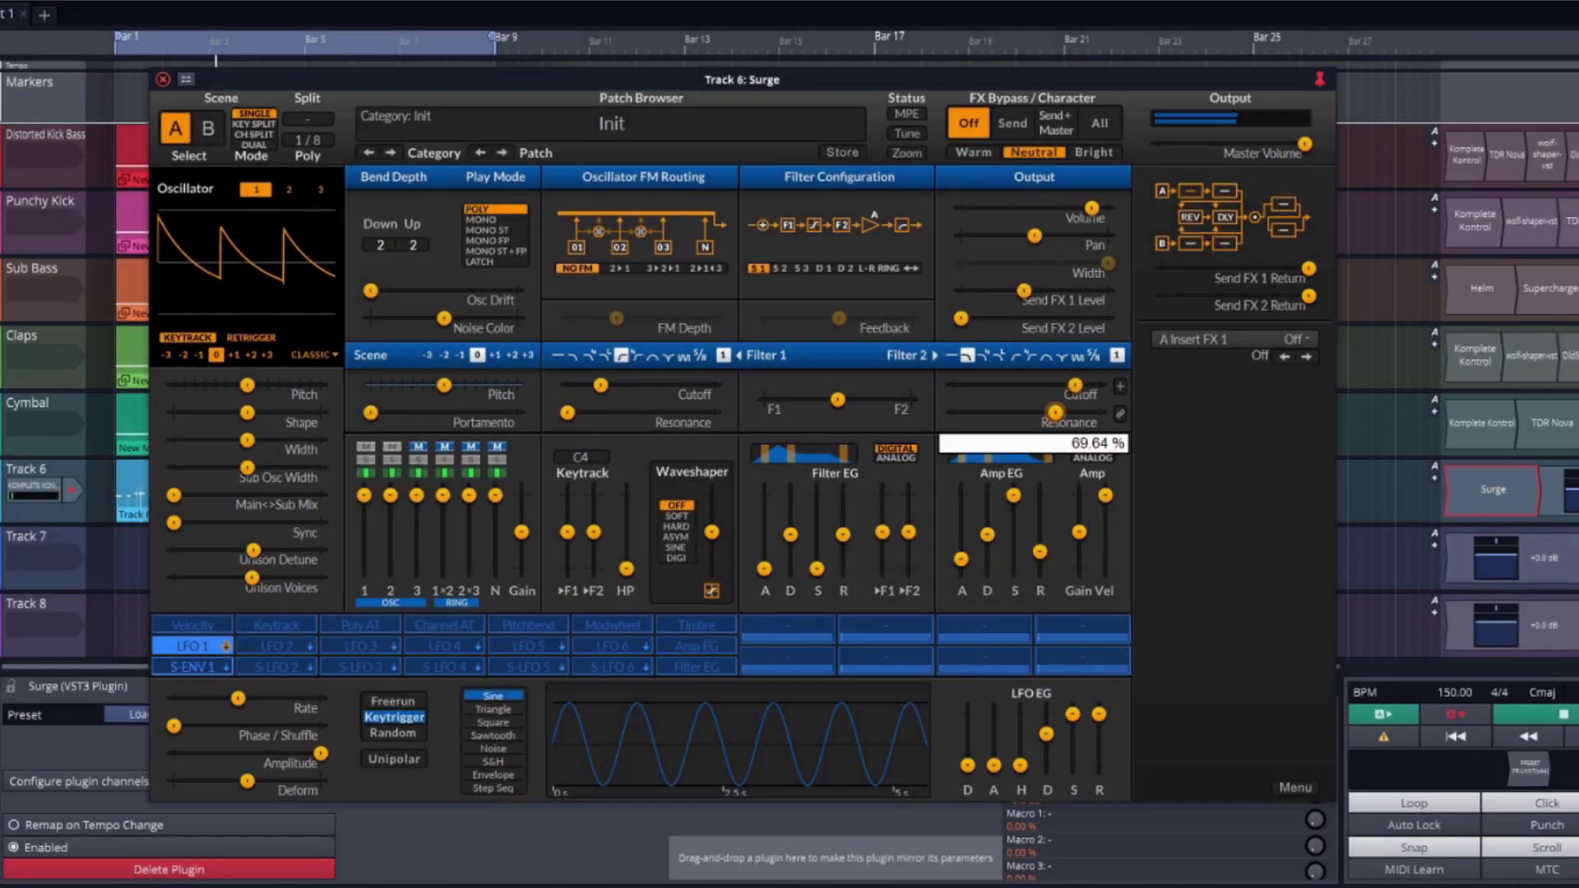
drag(1055, 412, 1029, 412)
Change Filter 2's subtype and fine-tune its cutoff
click(1033, 412)
click(1117, 356)
click(1033, 412)
mouse_move(1075, 385)
mouse_down()
mouse_move(1034, 412)
mouse_move(1076, 385)
mouse_up()
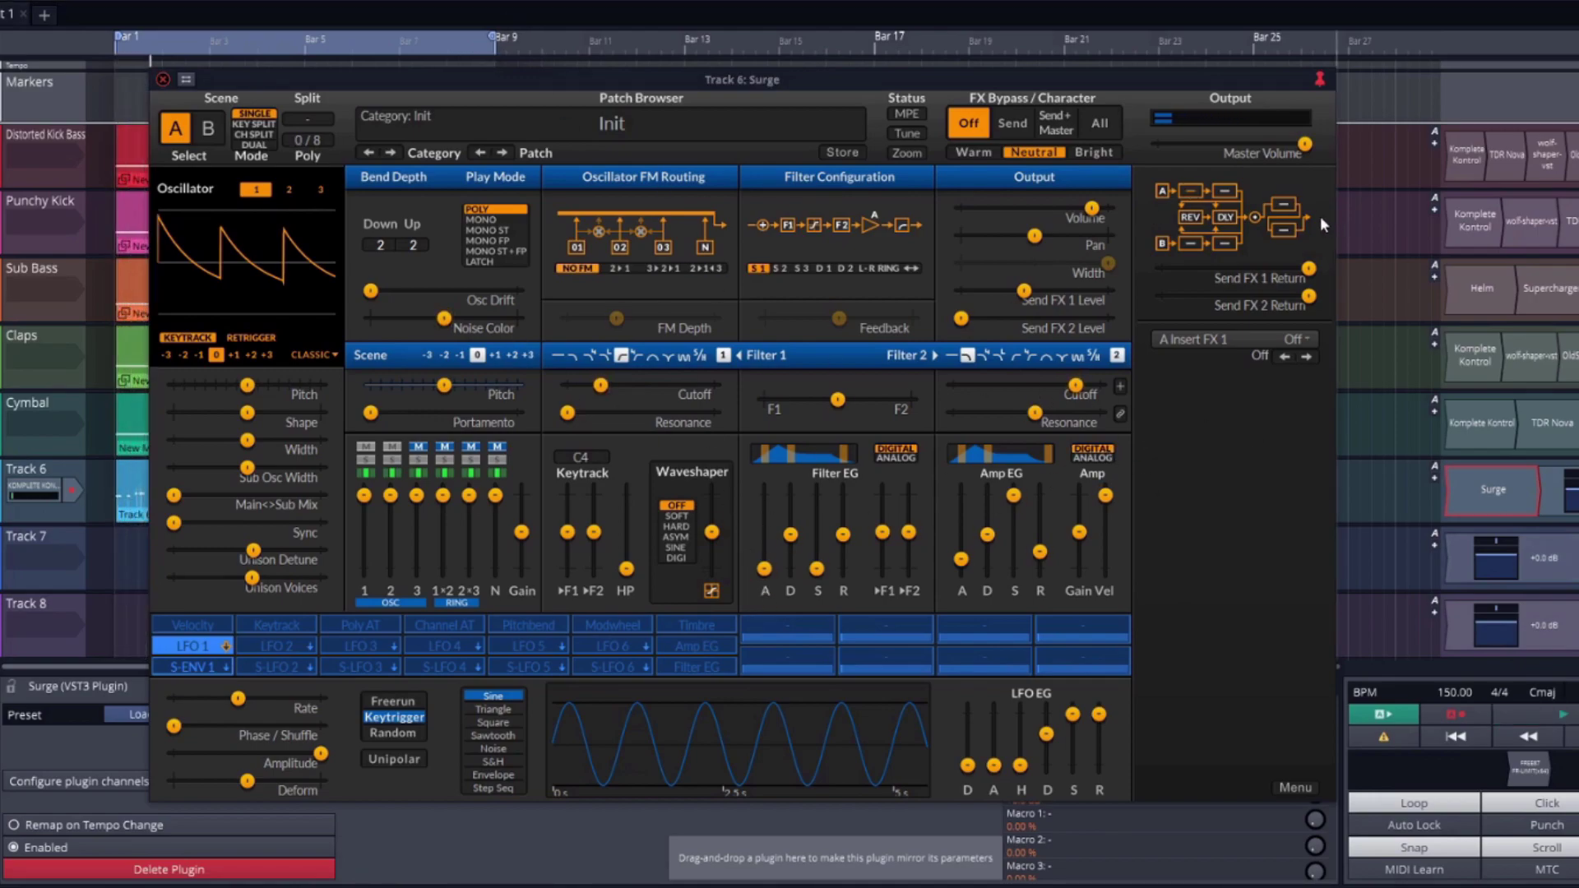
Load the Distortion Full Range preset into Insert FX 1 and play the song
click(1198, 341)
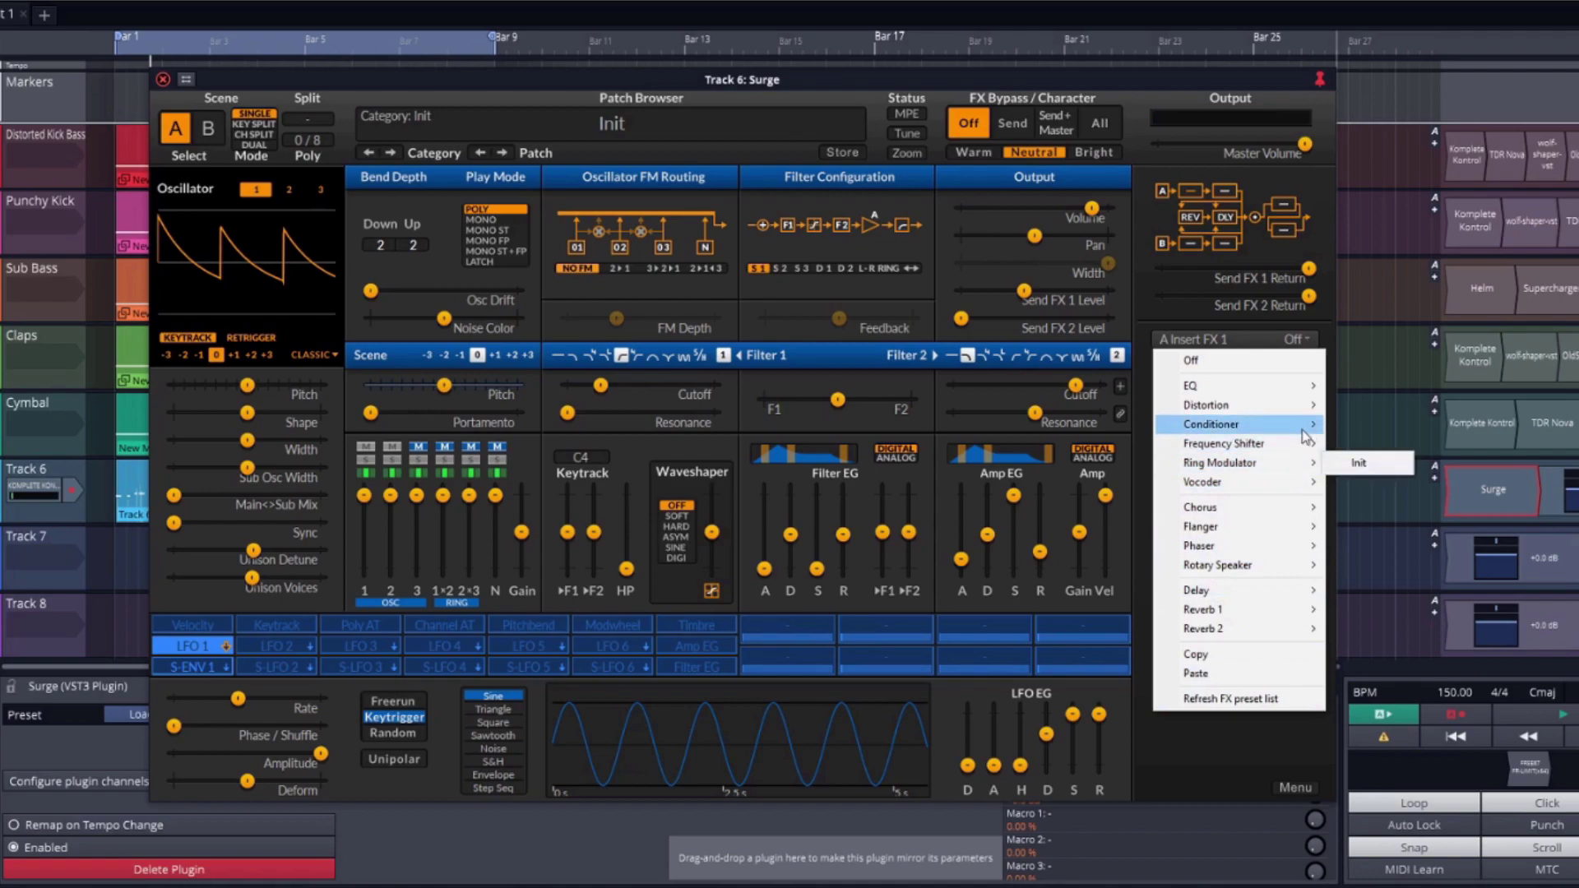
mouse_move(1308, 405)
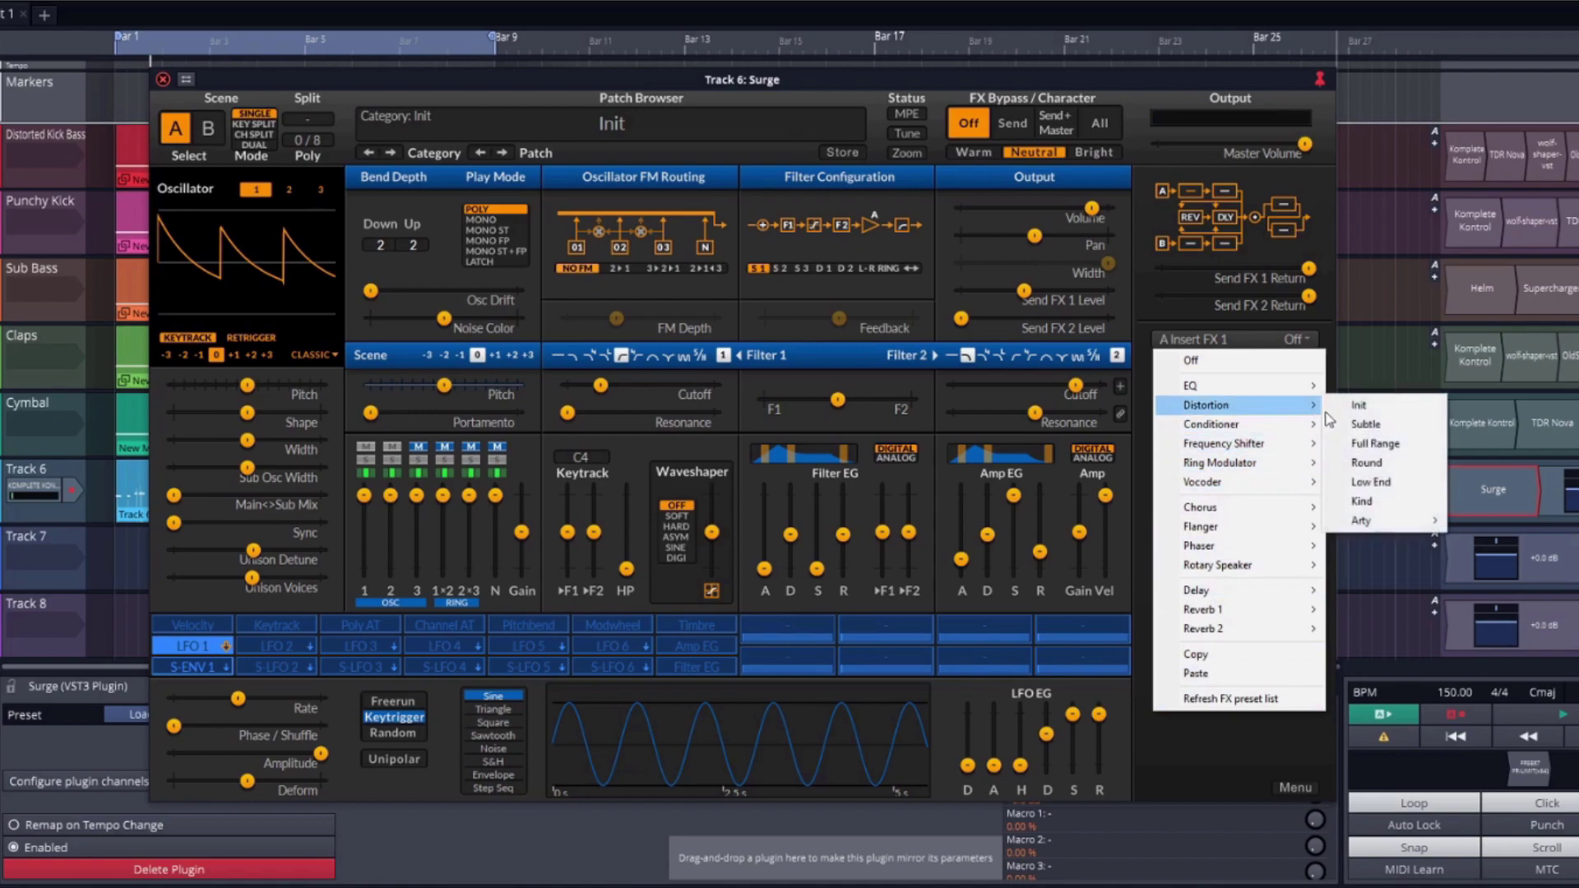
click(1409, 455)
key(space)
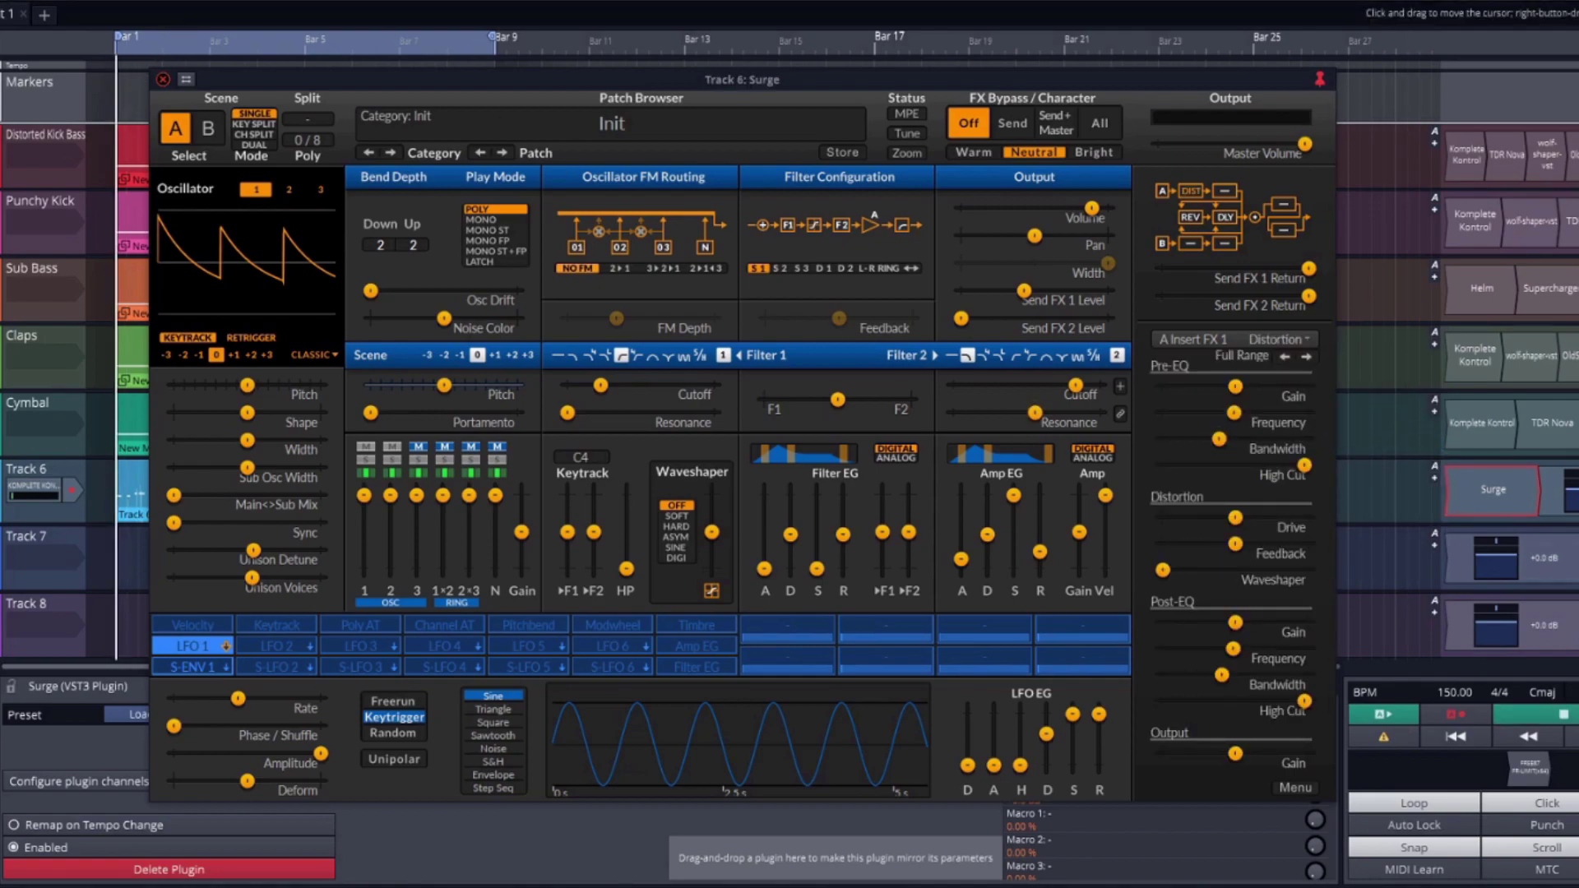
Reset the distortion pre-EQ gain to 0 dB and raise the distortion drive slightly
mouse_move(1238, 386)
mouse_down()
mouse_move(1254, 387)
mouse_move(1239, 387)
mouse_up()
double_click(1239, 386)
drag(1319, 533, 1322, 533)
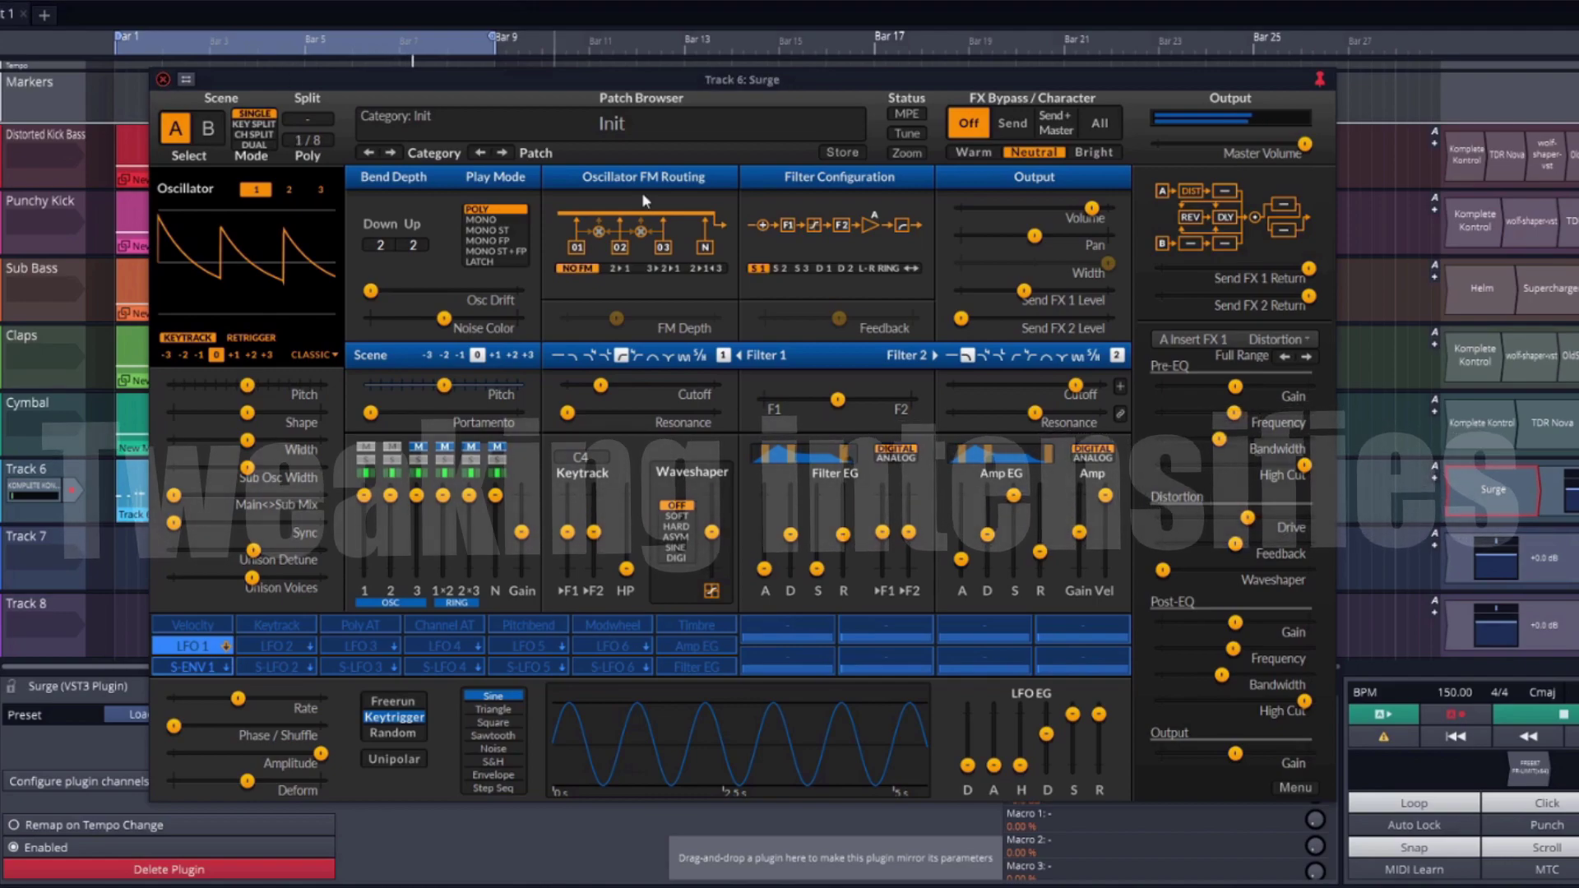
On S-ENV 1, shorten the decay and lengthen the attack; slow the amp attack to about 0.816 s
click(197, 667)
drag(1039, 757, 1047, 761)
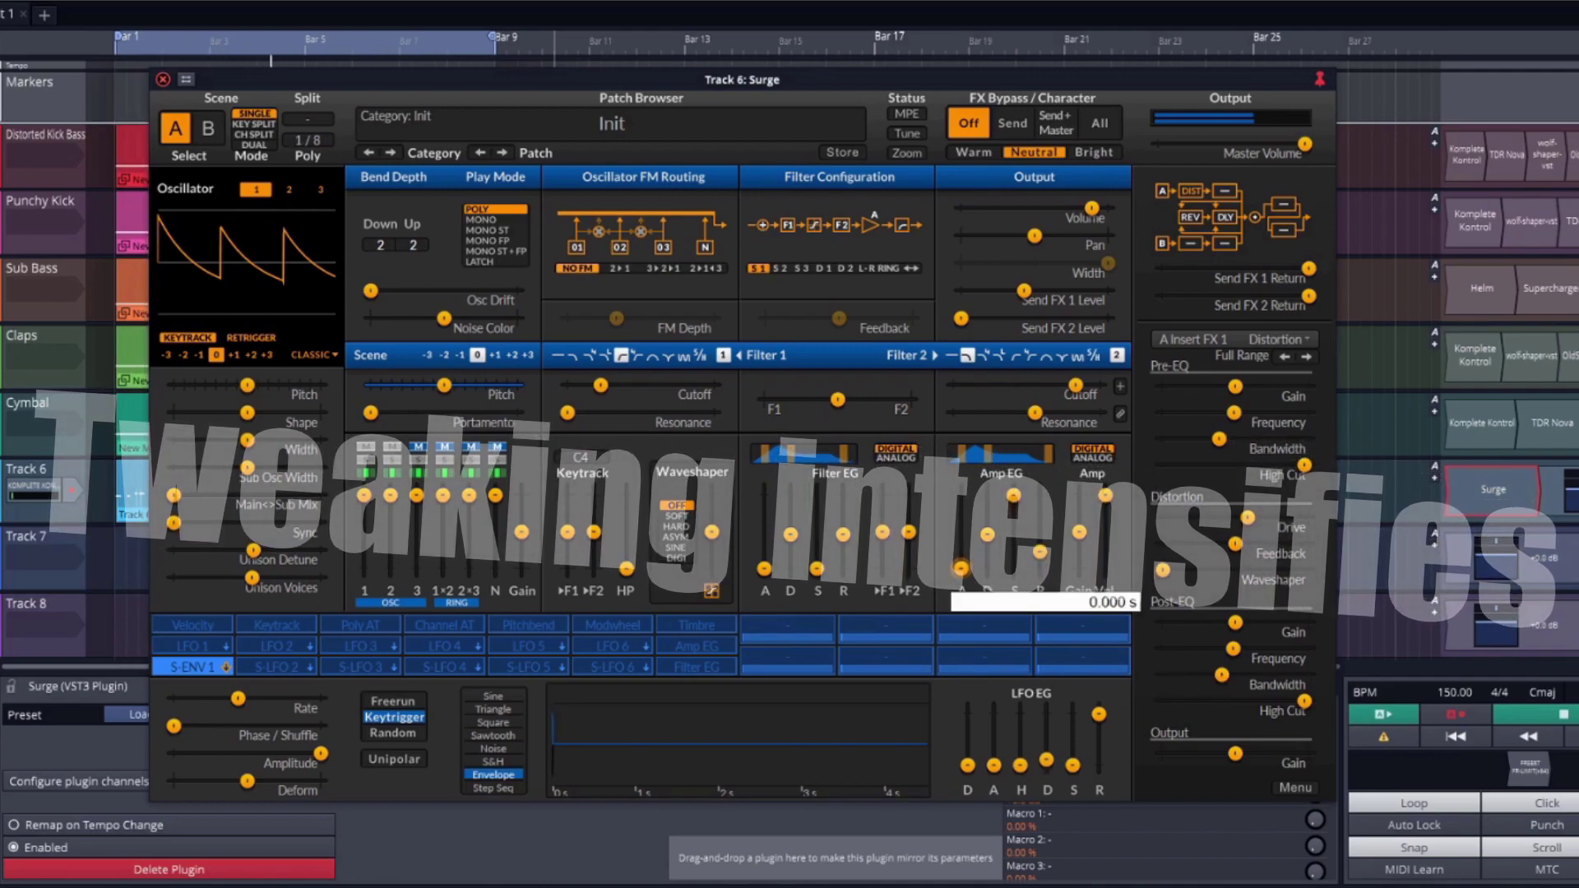
click(967, 764)
drag(993, 765, 994, 766)
mouse_move(963, 556)
mouse_down()
mouse_move(962, 524)
mouse_move(963, 558)
mouse_up()
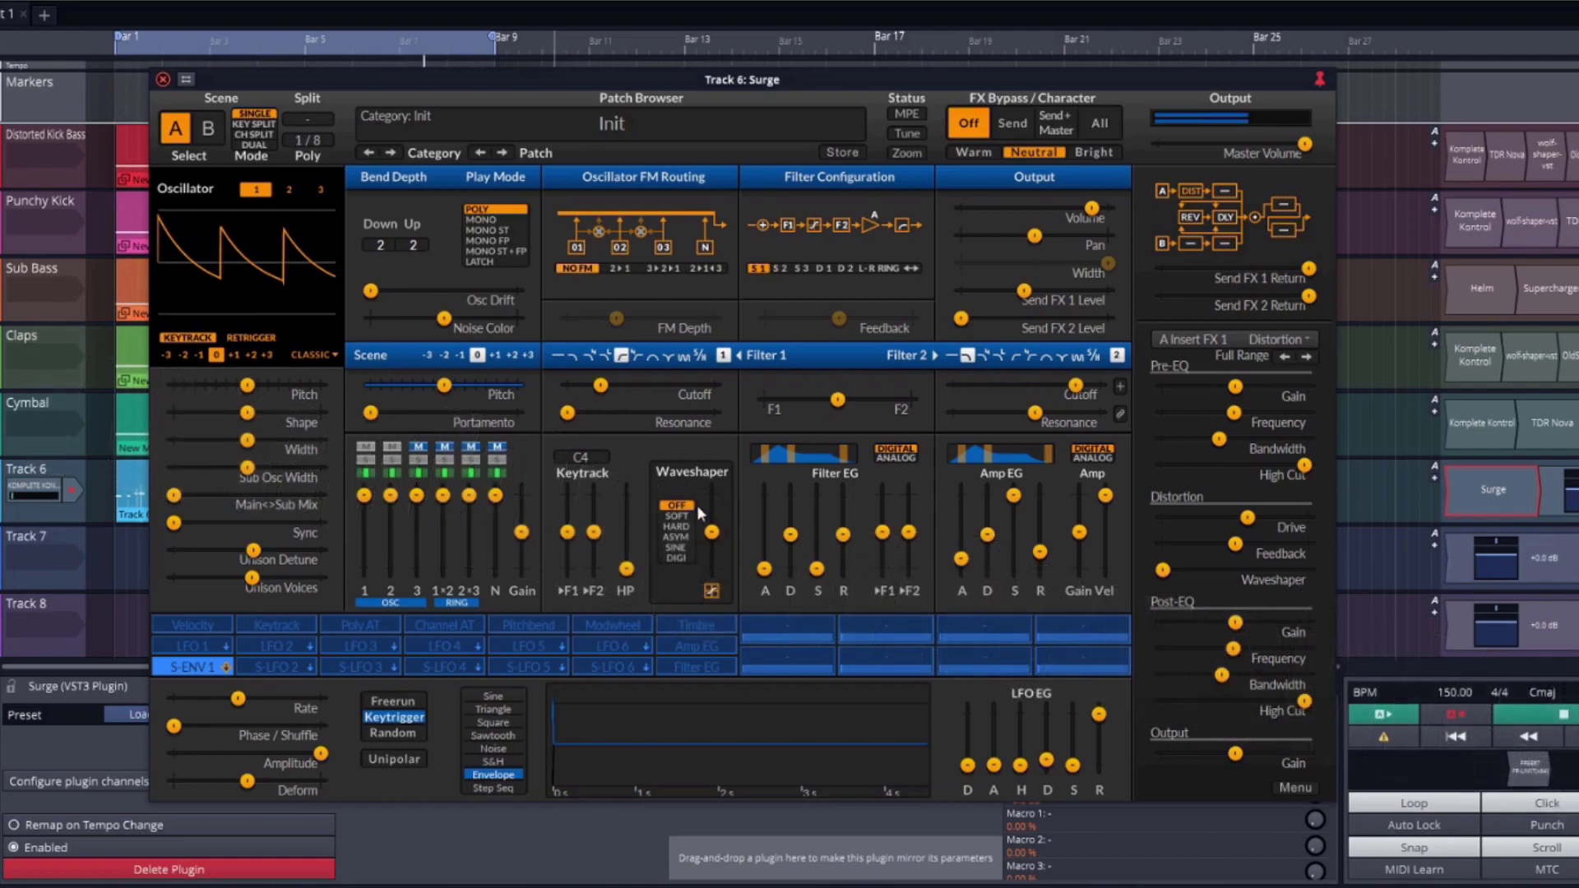
Assign S-ENV 1 to bend the pitch downward, then close the Surge window
click(193, 667)
drag(444, 384, 401, 385)
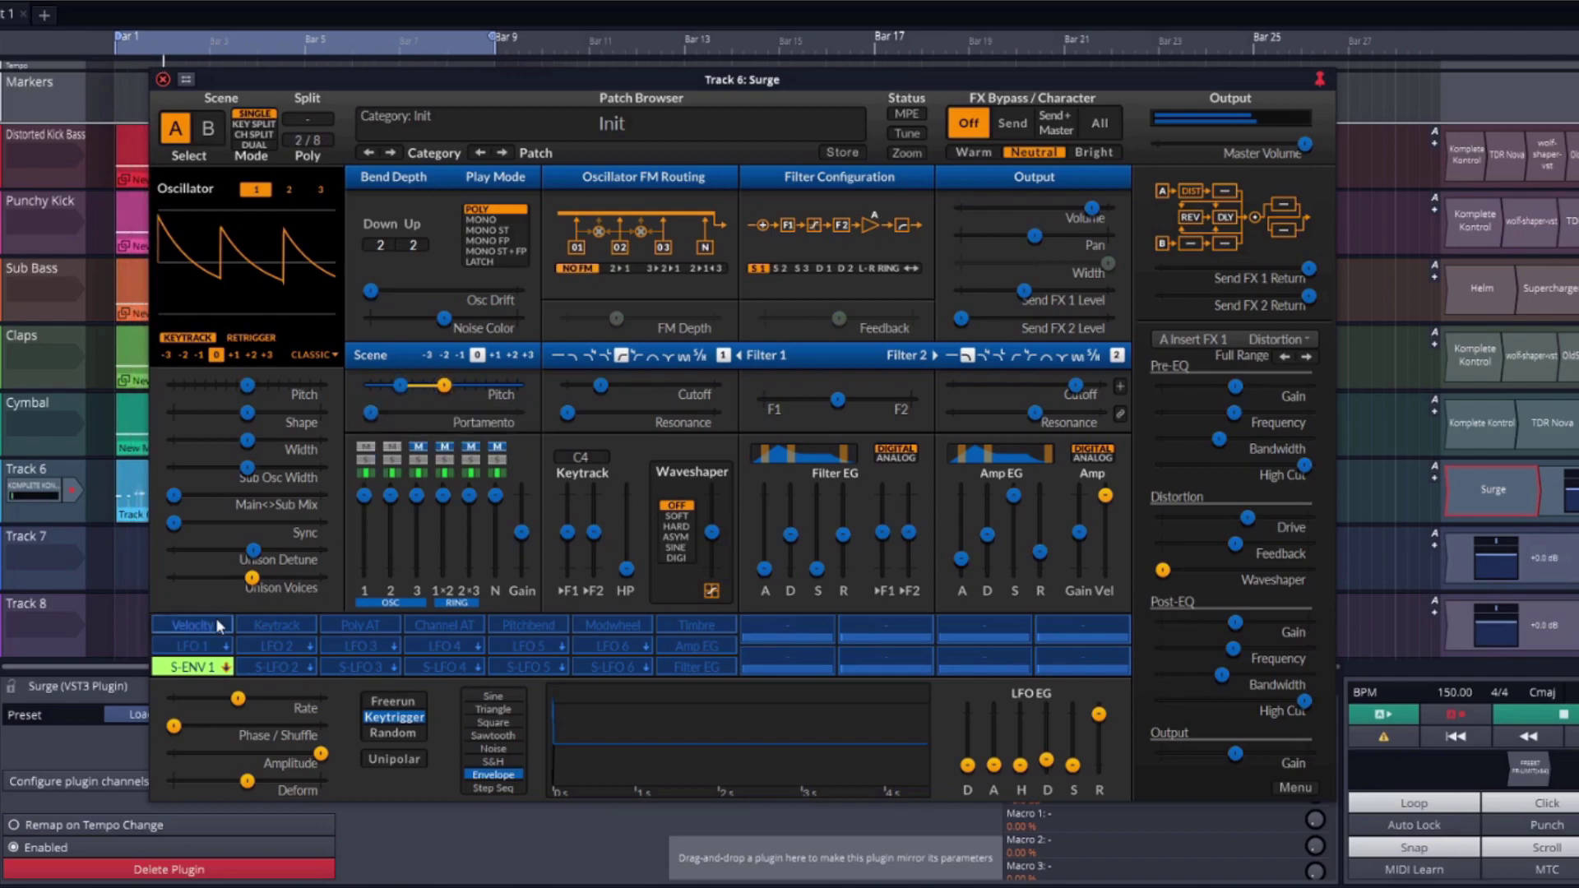
click(186, 667)
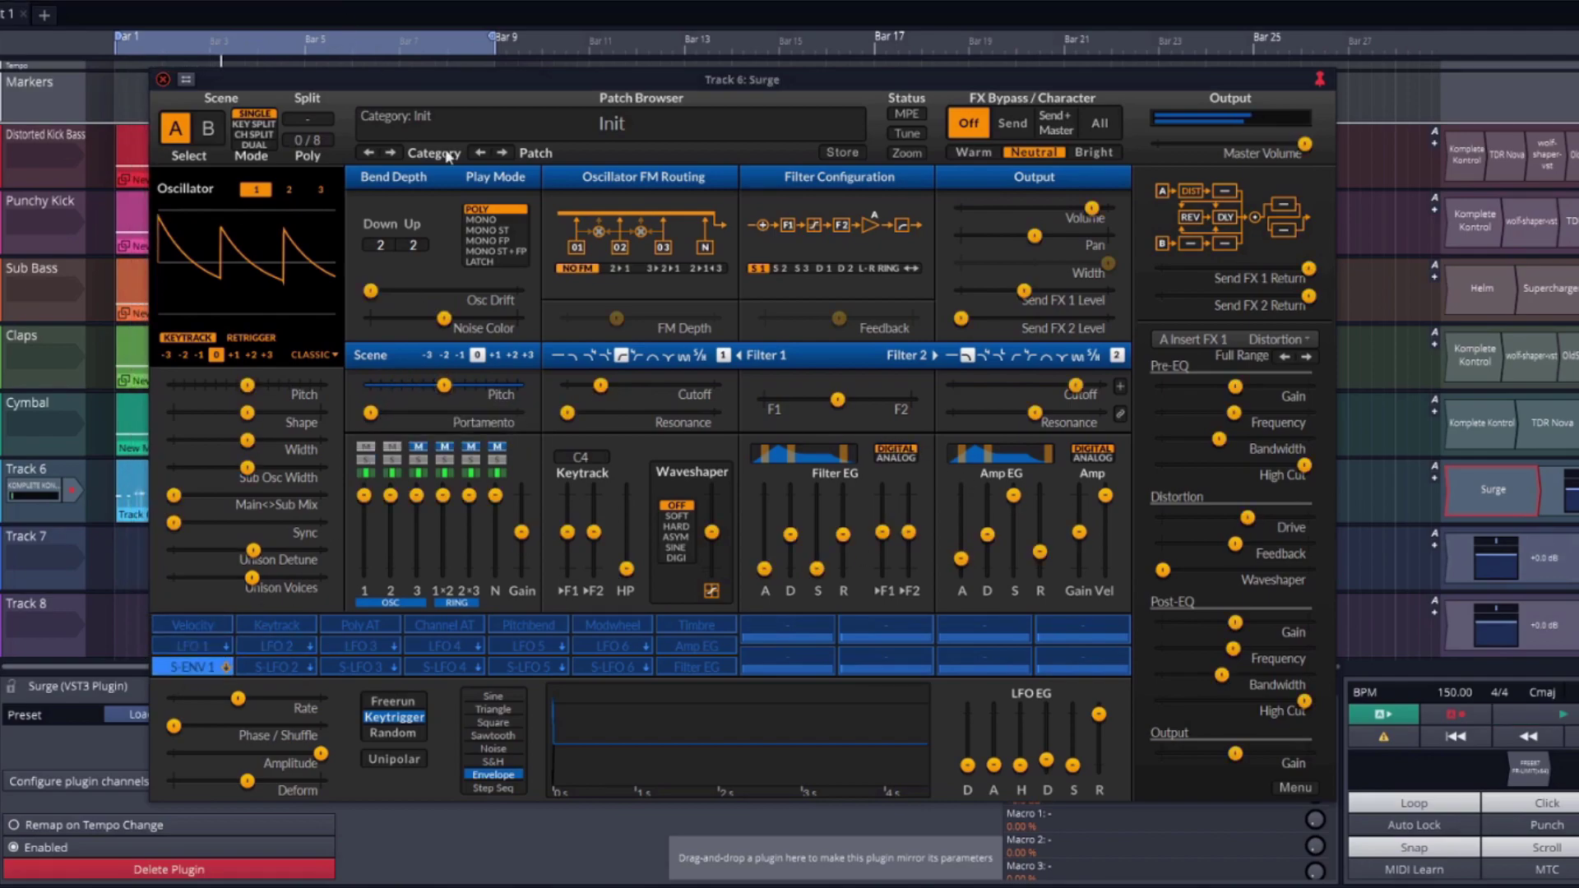
click(161, 80)
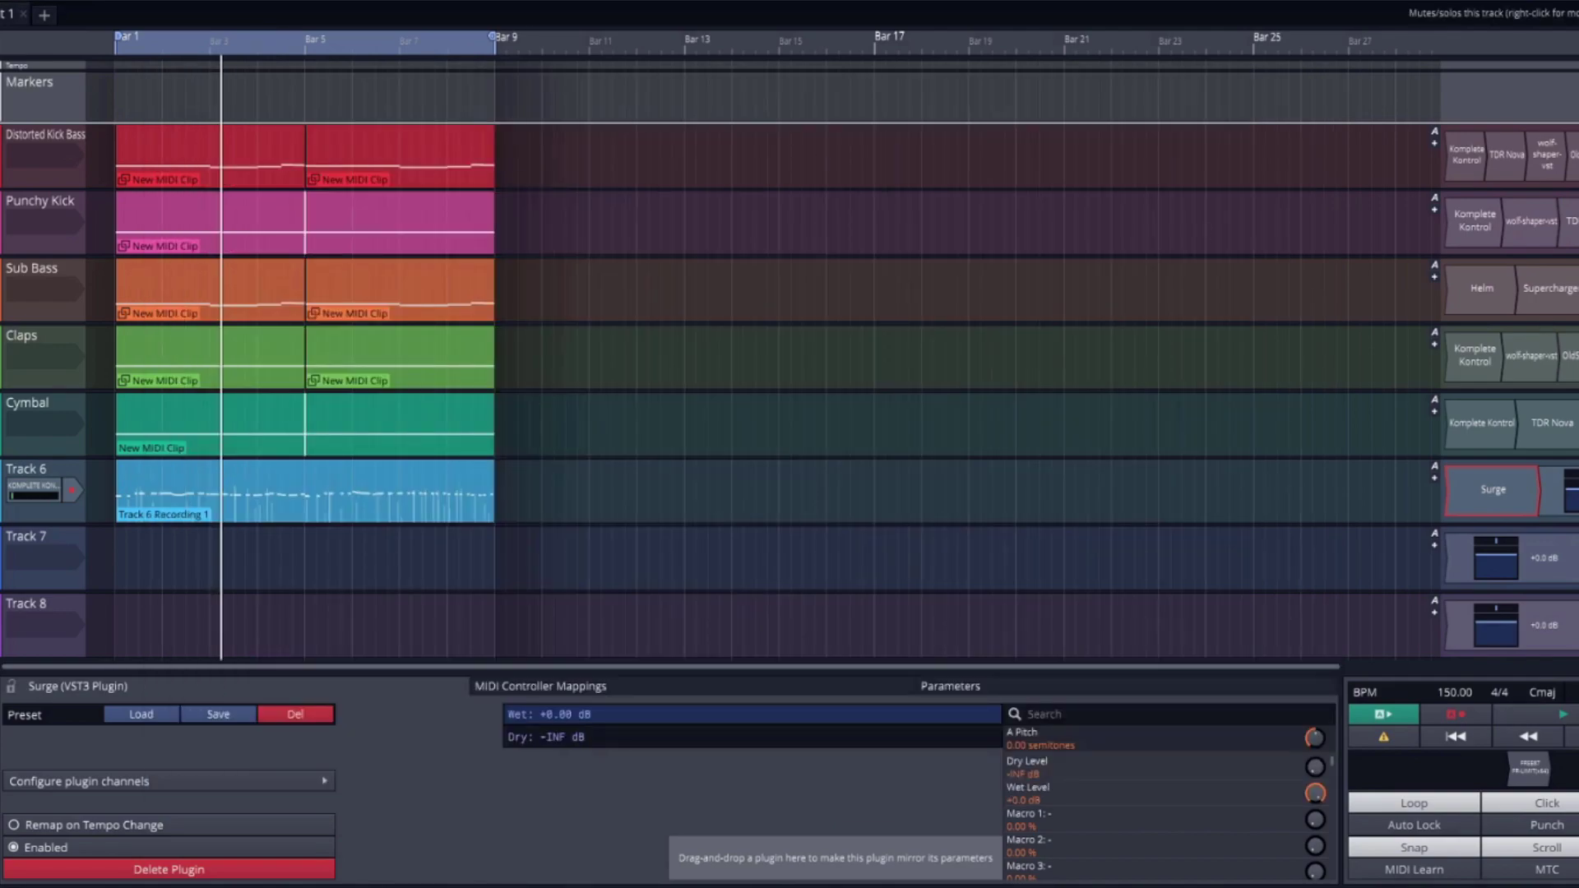
Play the arrangement, stop it, and return the playhead to the start
key(space)
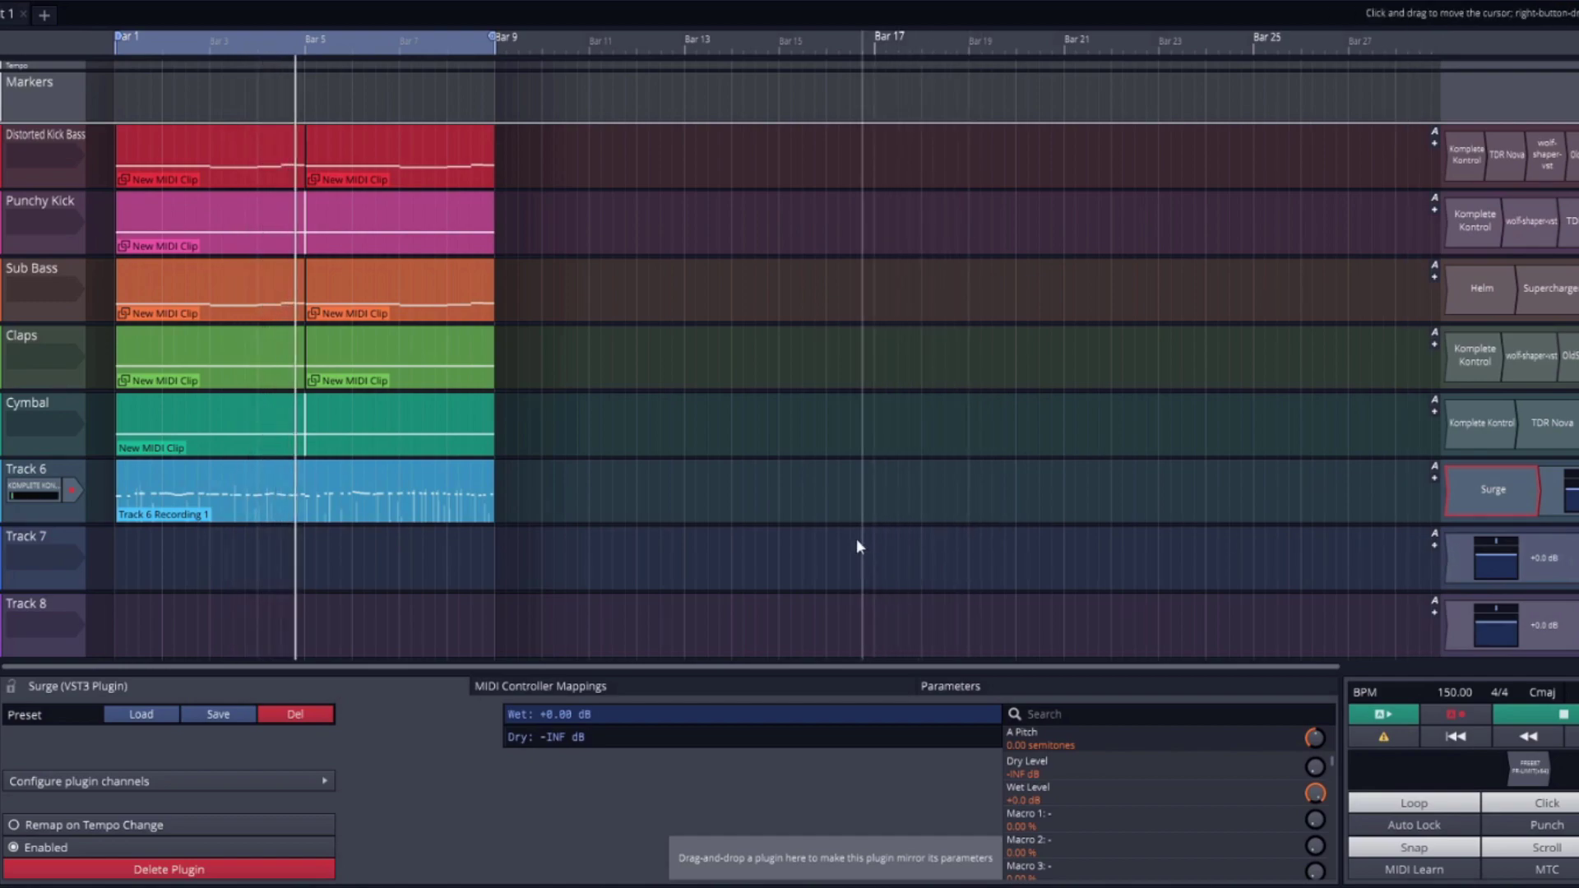
key(space)
key(Home)
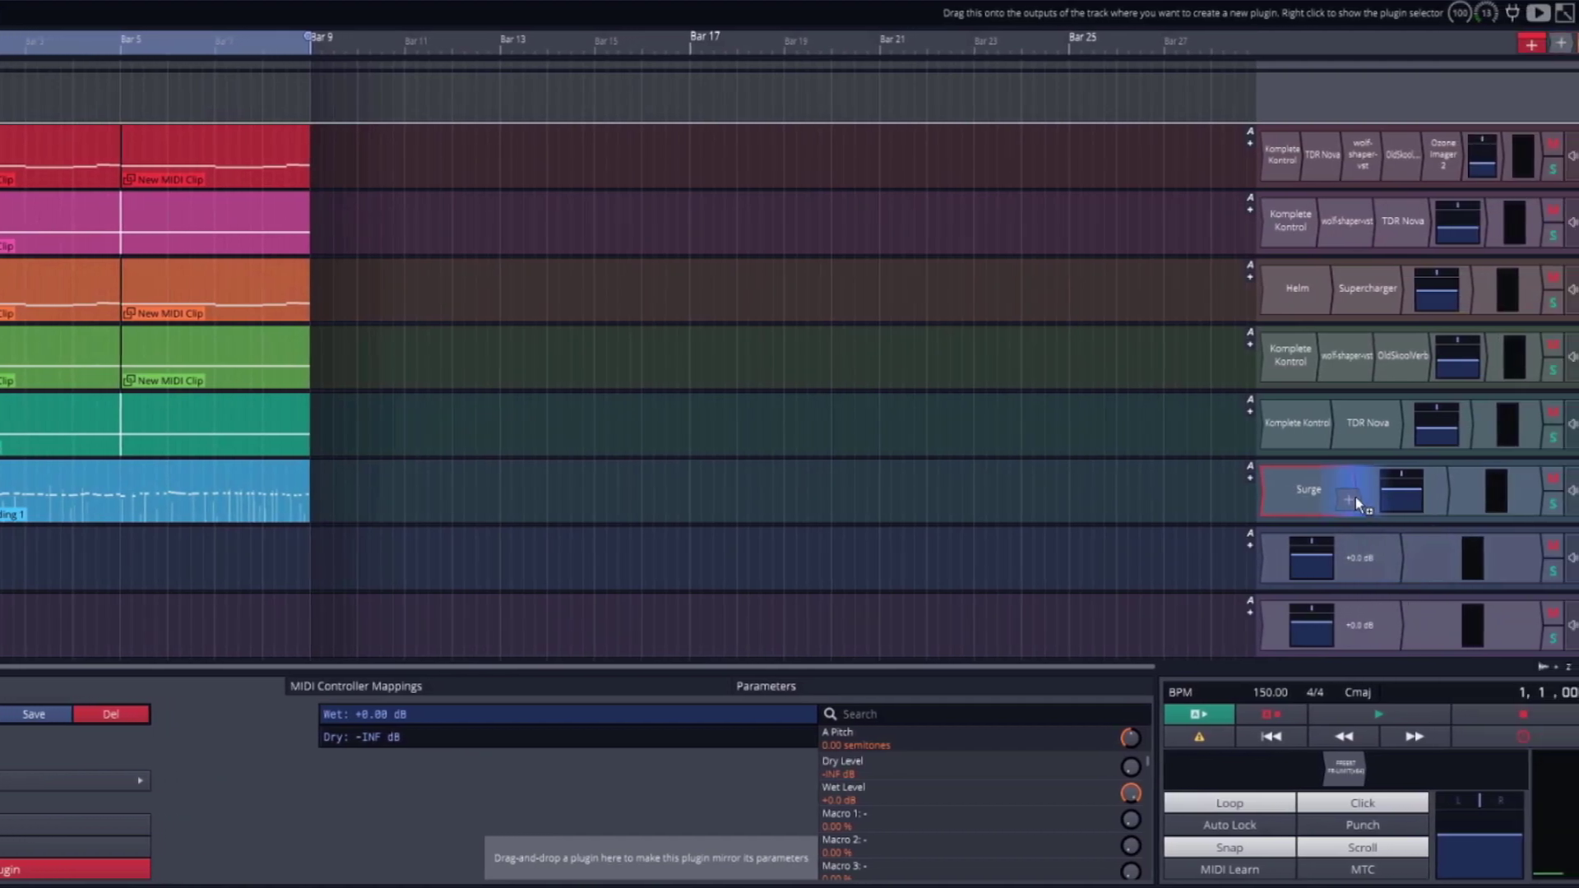
Insert Ozone Imager 2 after Surge on Track 6
click(1525, 490)
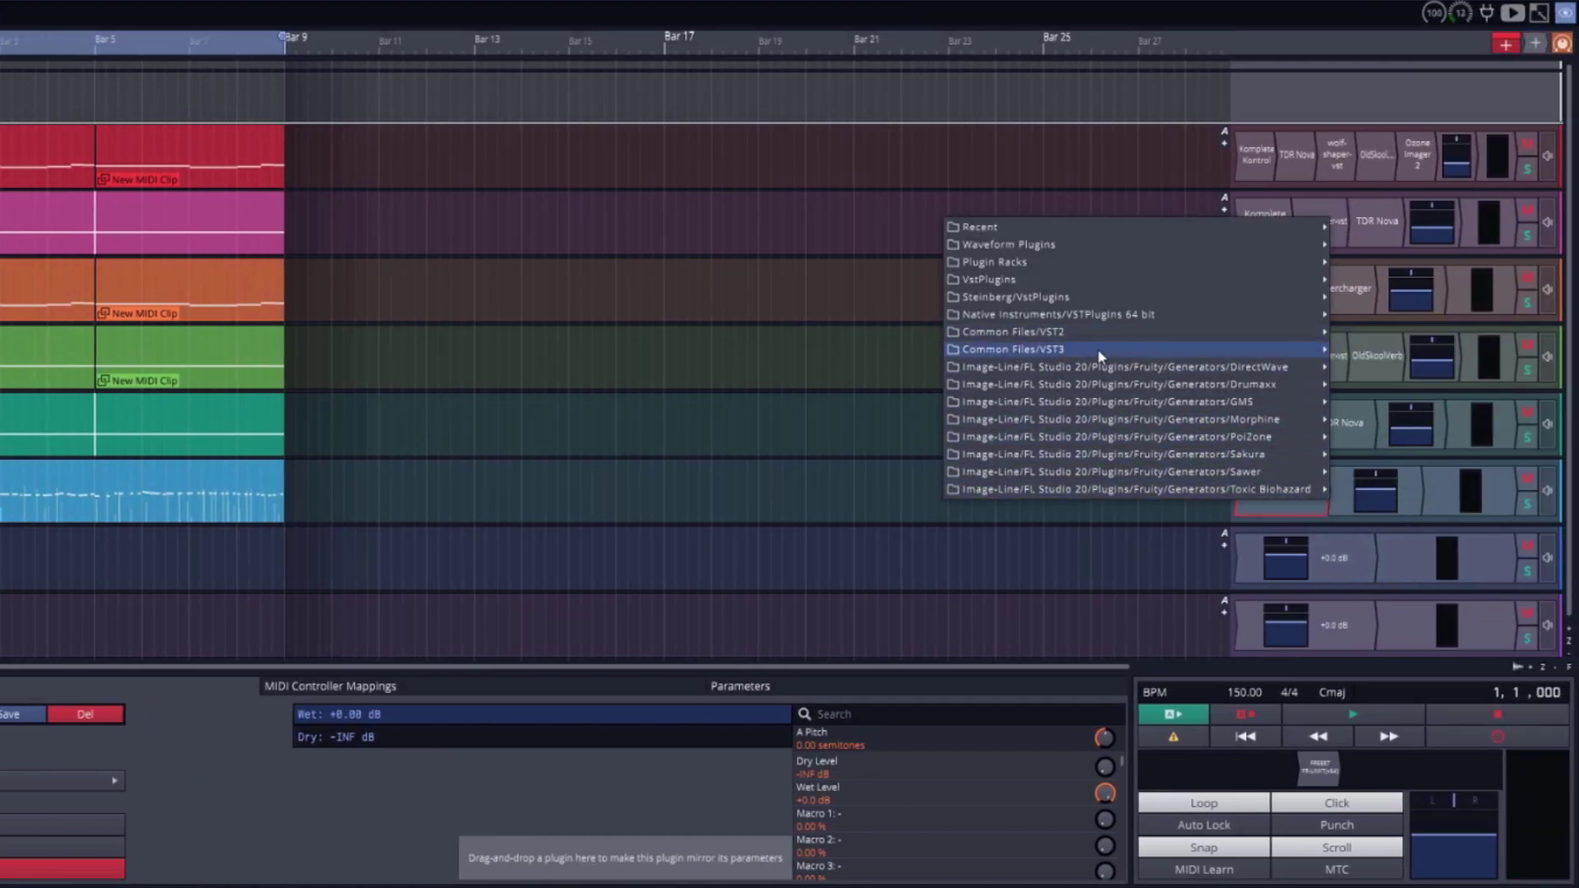
mouse_move(1115, 301)
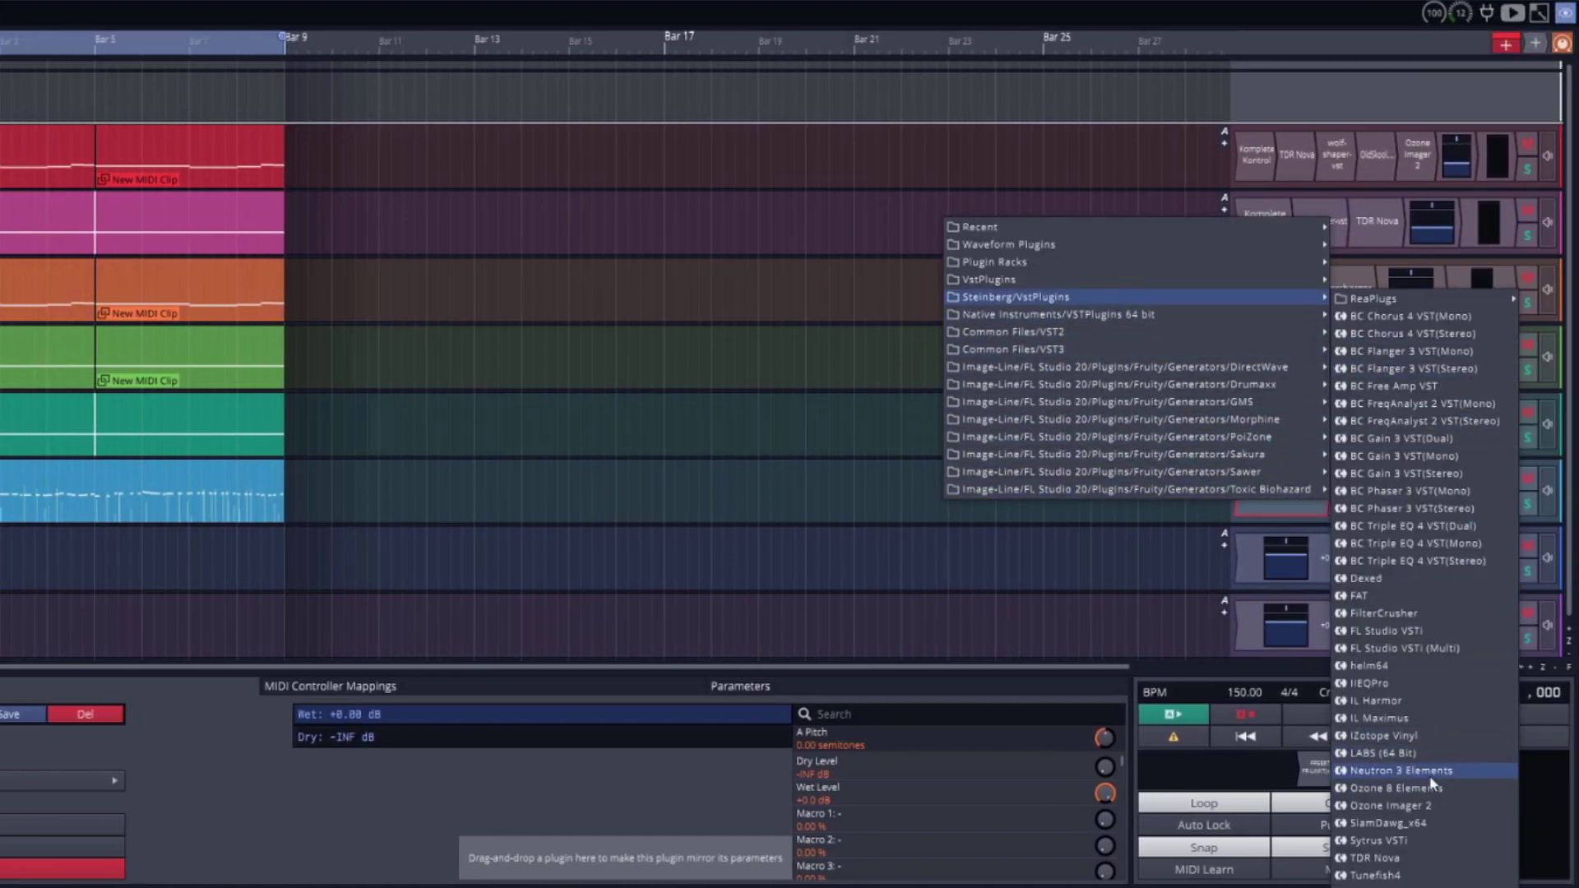
click(1388, 805)
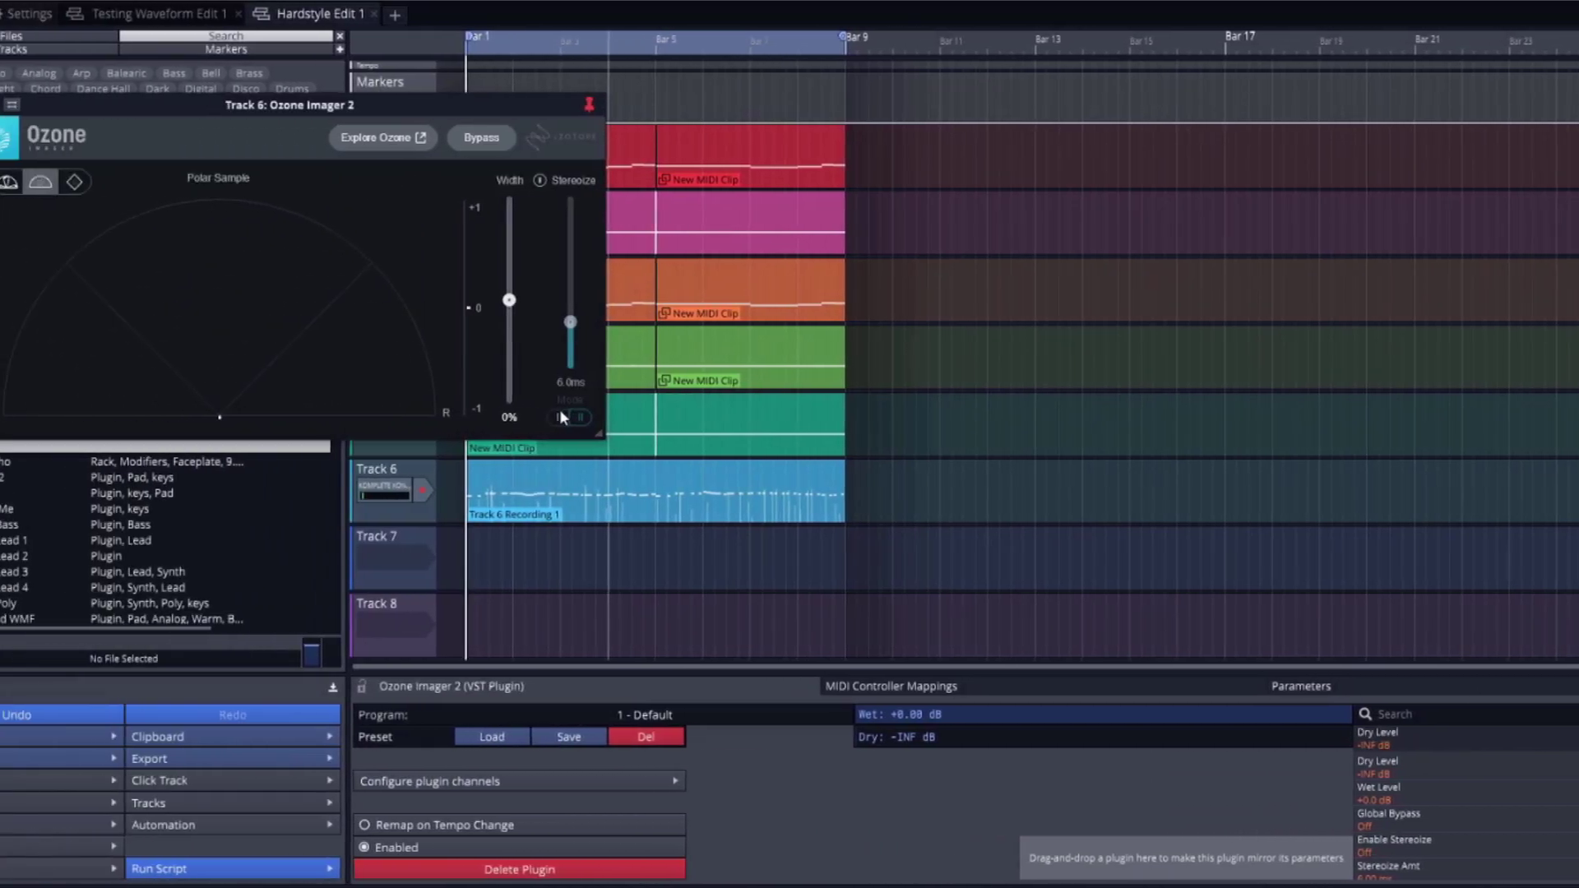
Enable Stereoize at about 7 ms, widen to about 58%, audition it, and close Ozone Imager
click(67, 180)
mouse_move(665, 321)
mouse_down()
mouse_move(665, 275)
mouse_move(666, 317)
mouse_up()
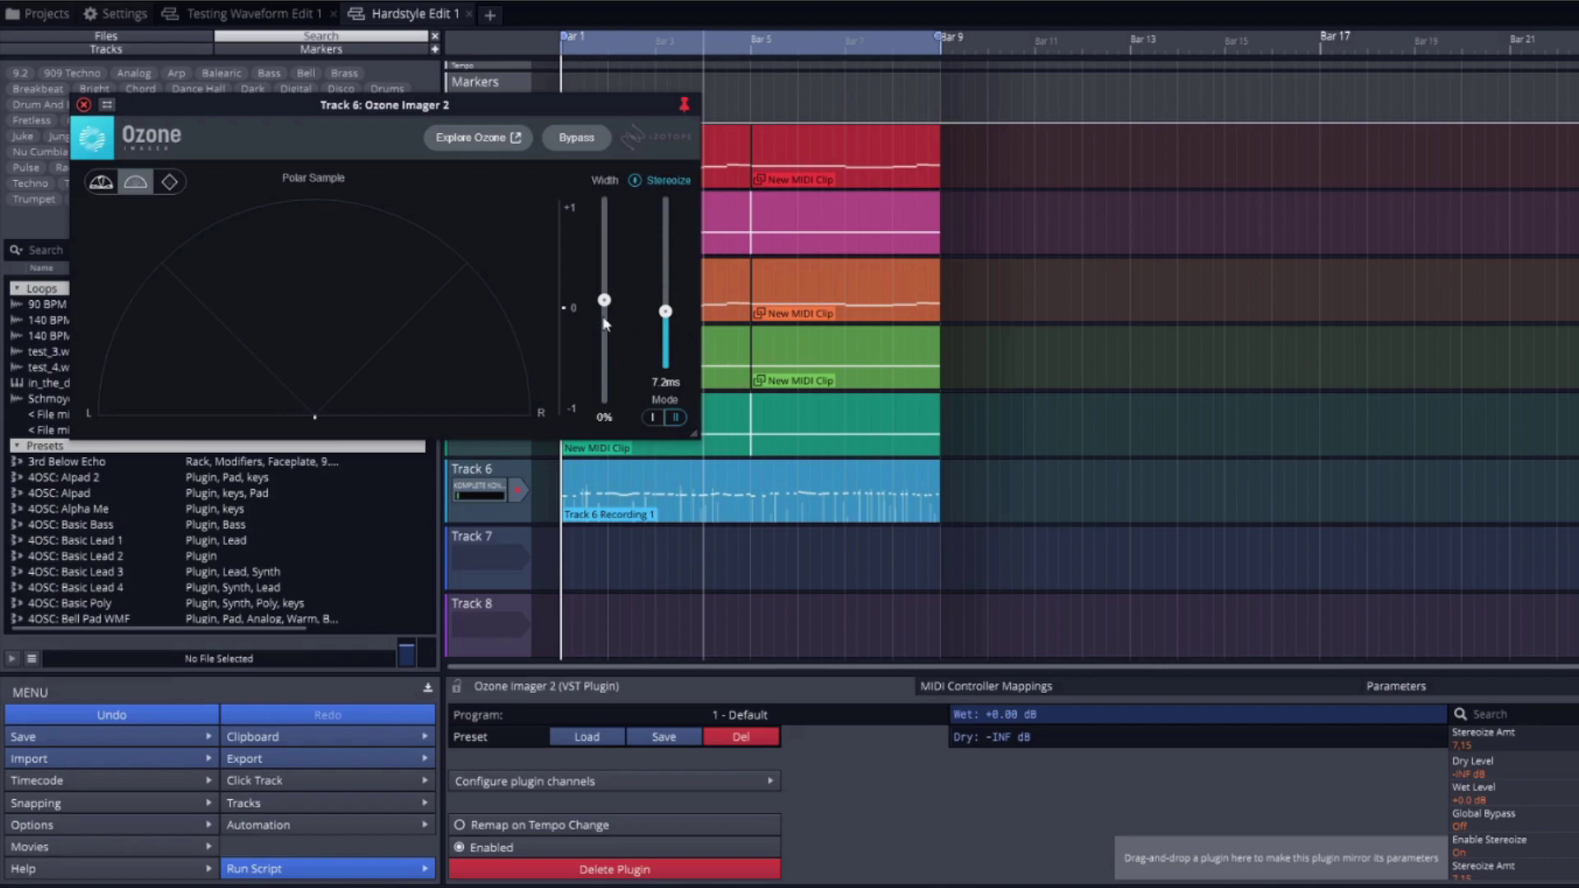
drag(605, 318, 605, 281)
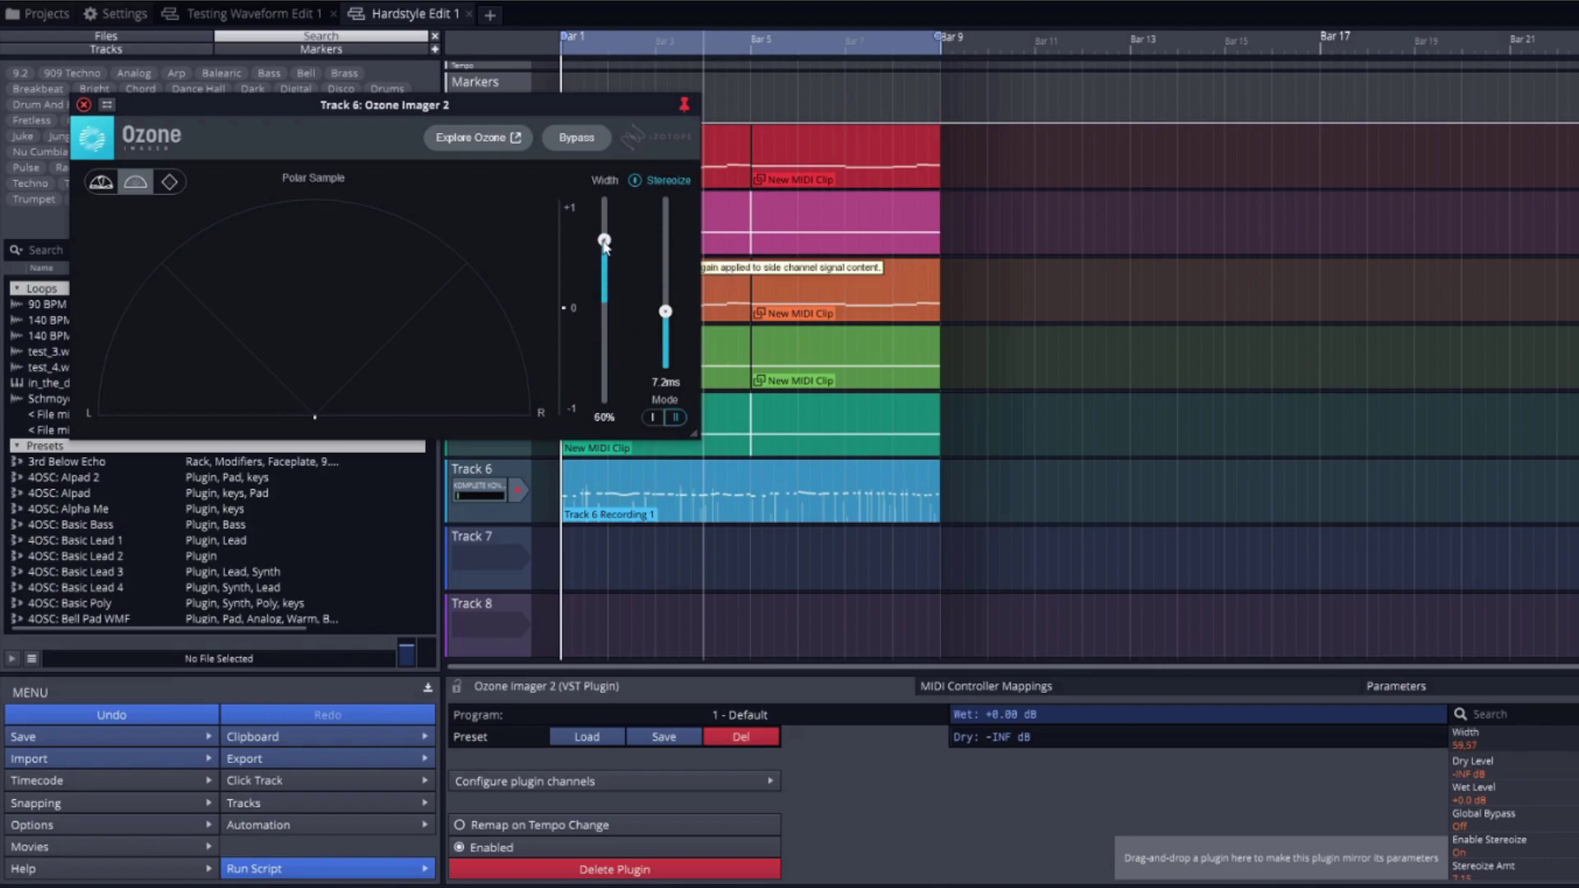
key(space)
mouse_move(665, 311)
mouse_down()
mouse_move(666, 245)
mouse_move(665, 312)
mouse_up()
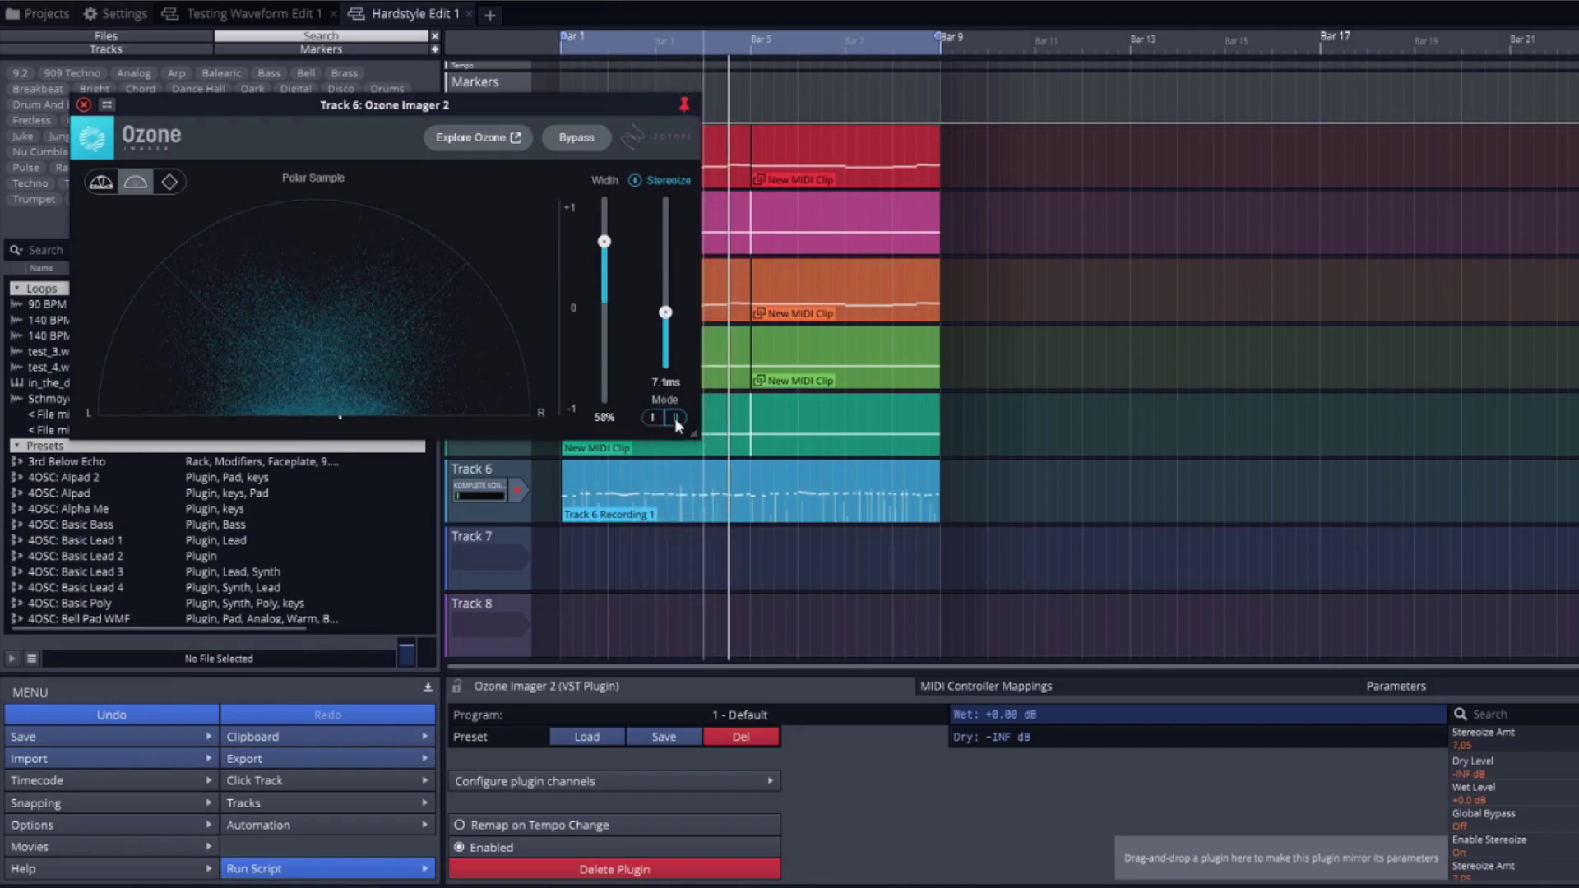
click(84, 105)
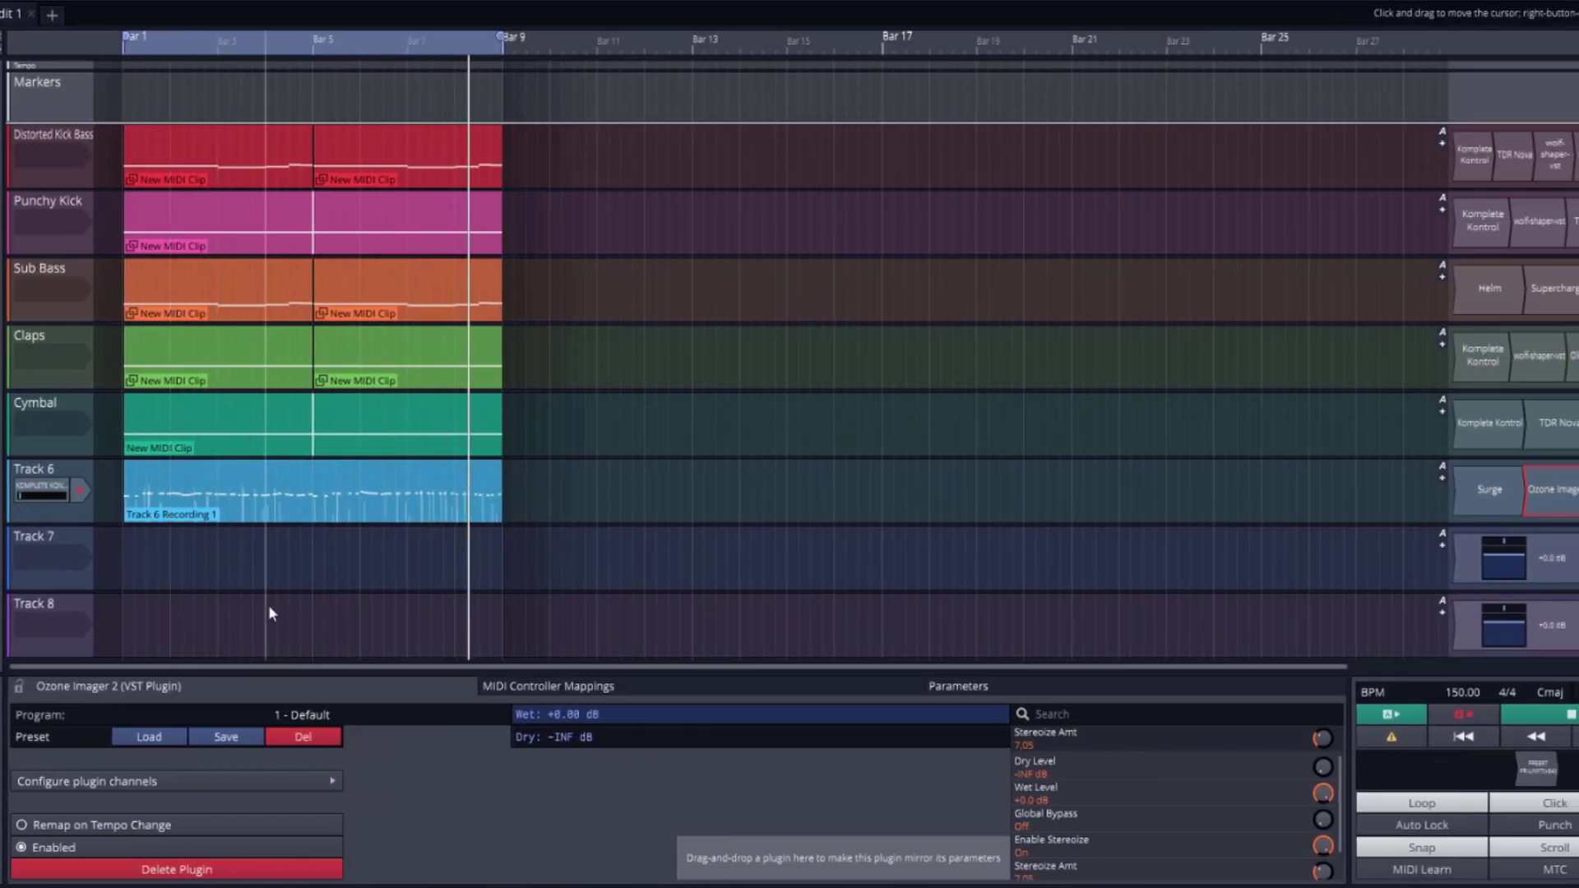
Stop playback and open the Track 6 melody clip in the piano roll editor
key(space)
double_click(228, 470)
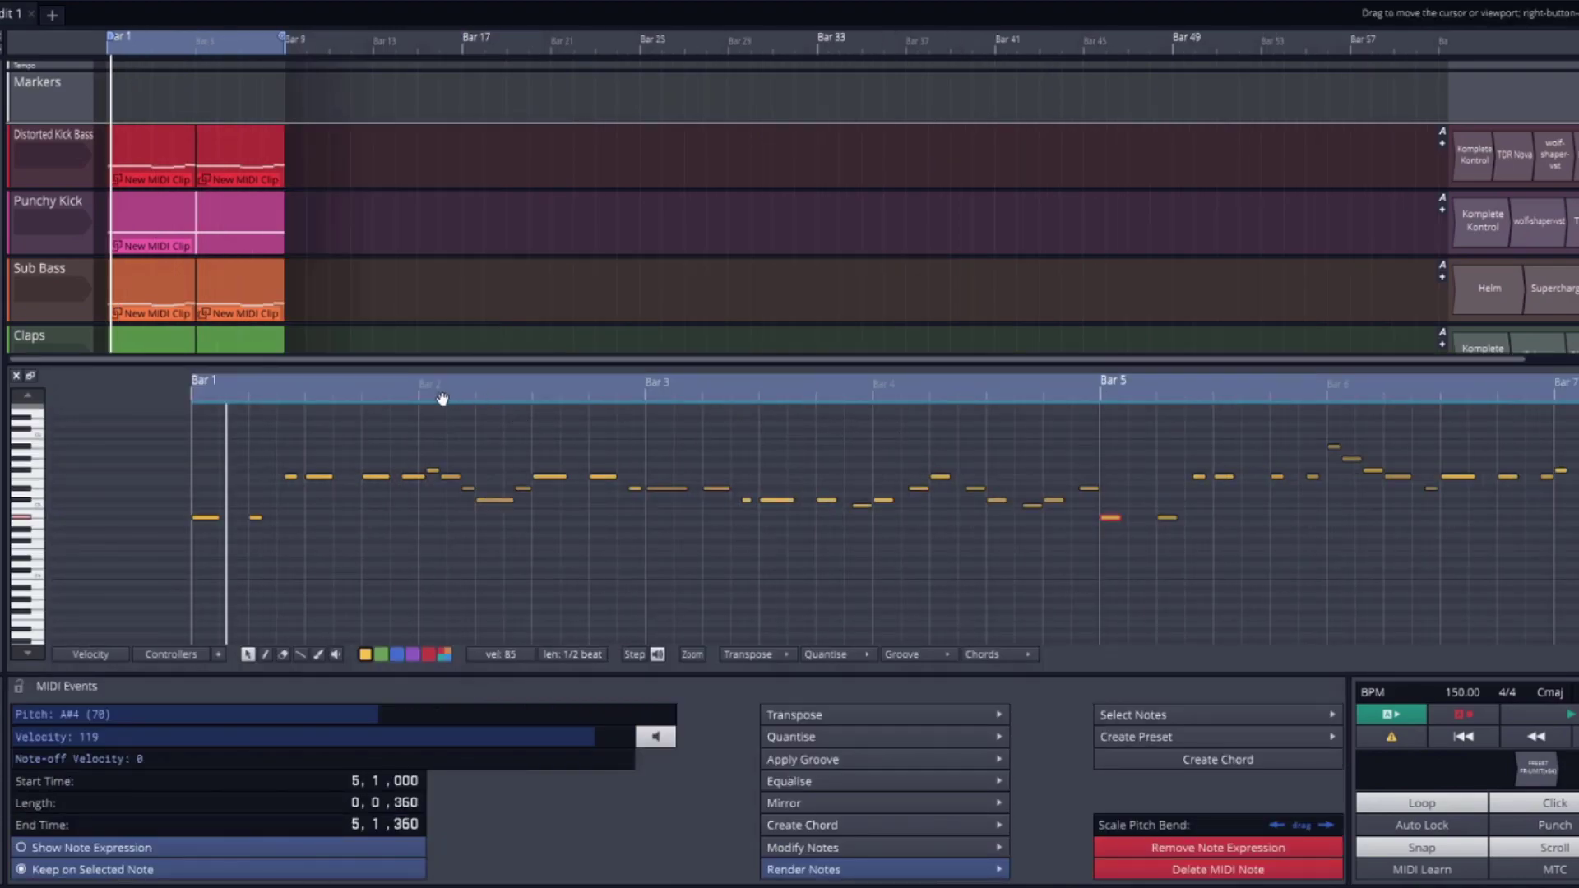
scroll(295, 512, up, 5)
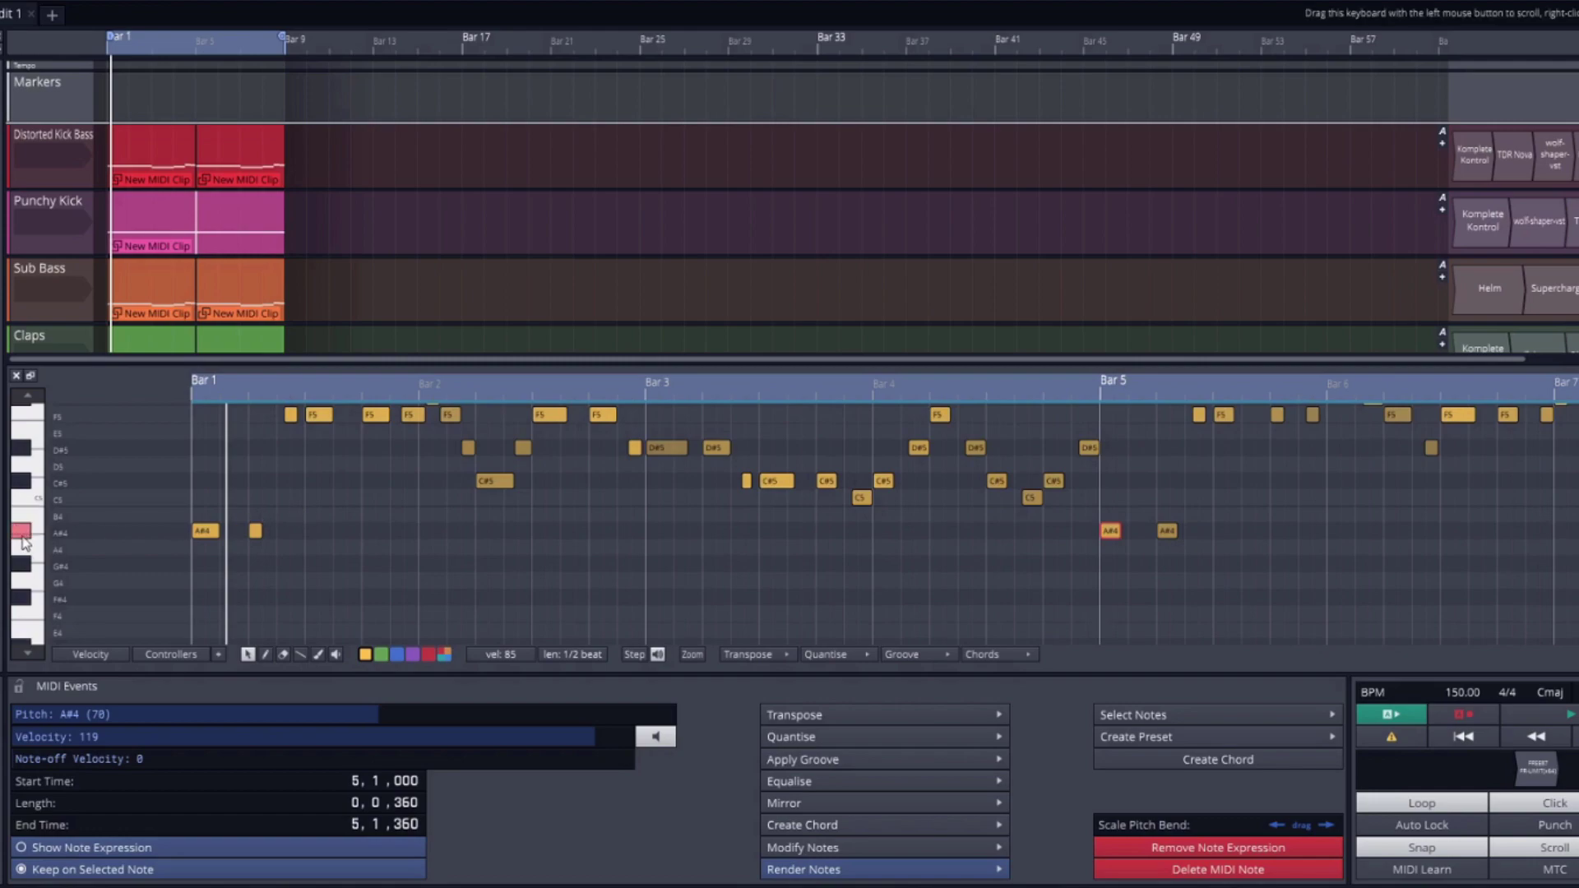
scroll(485, 527, up, 3)
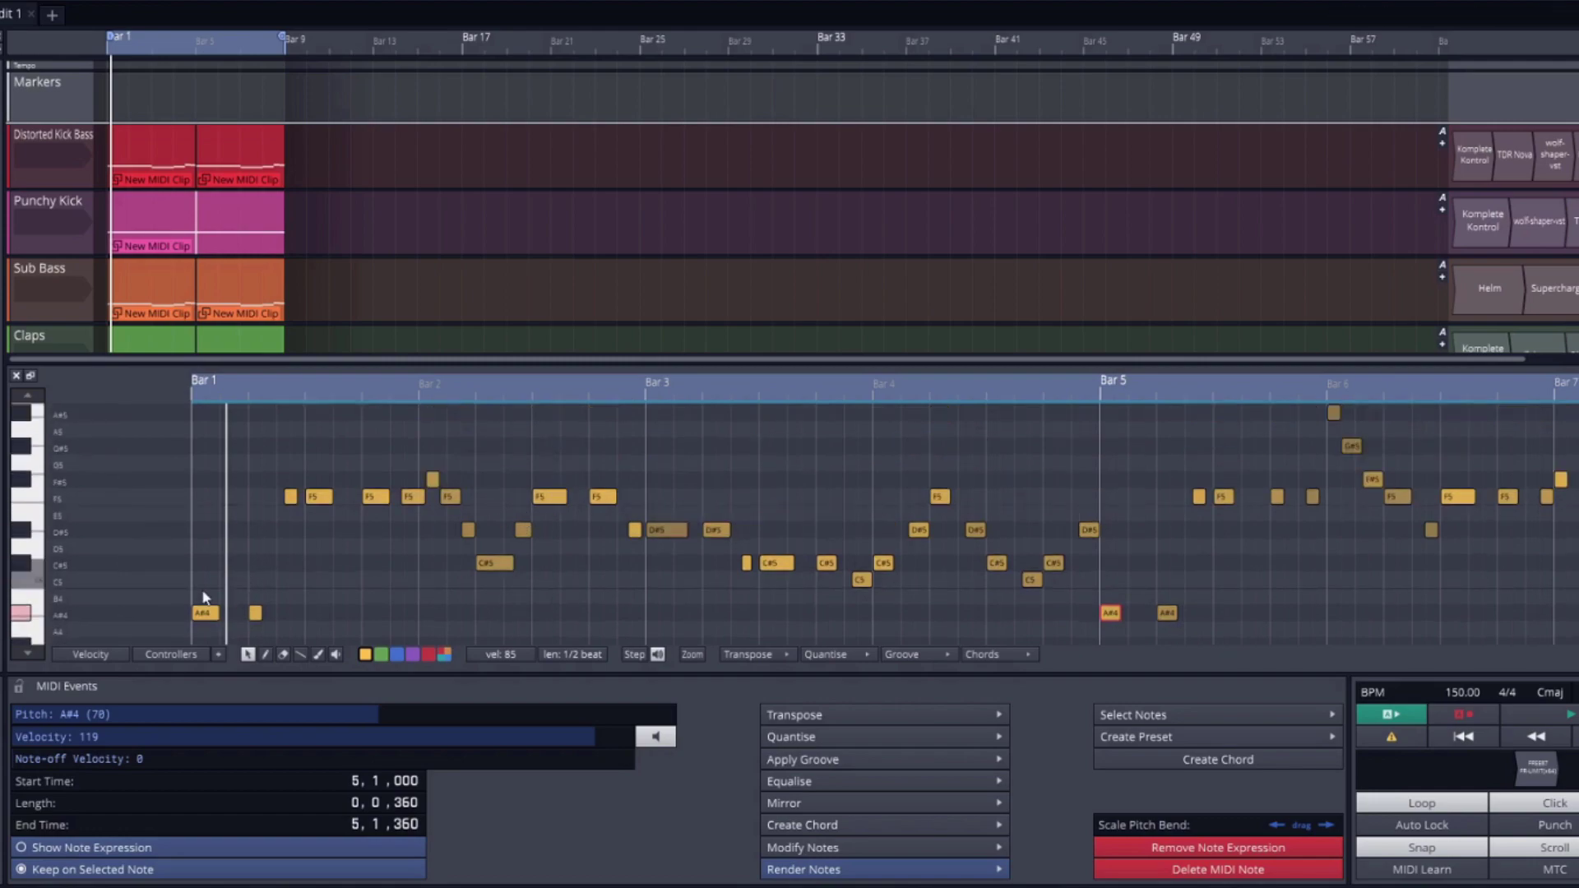
scroll(144, 617, down, 2)
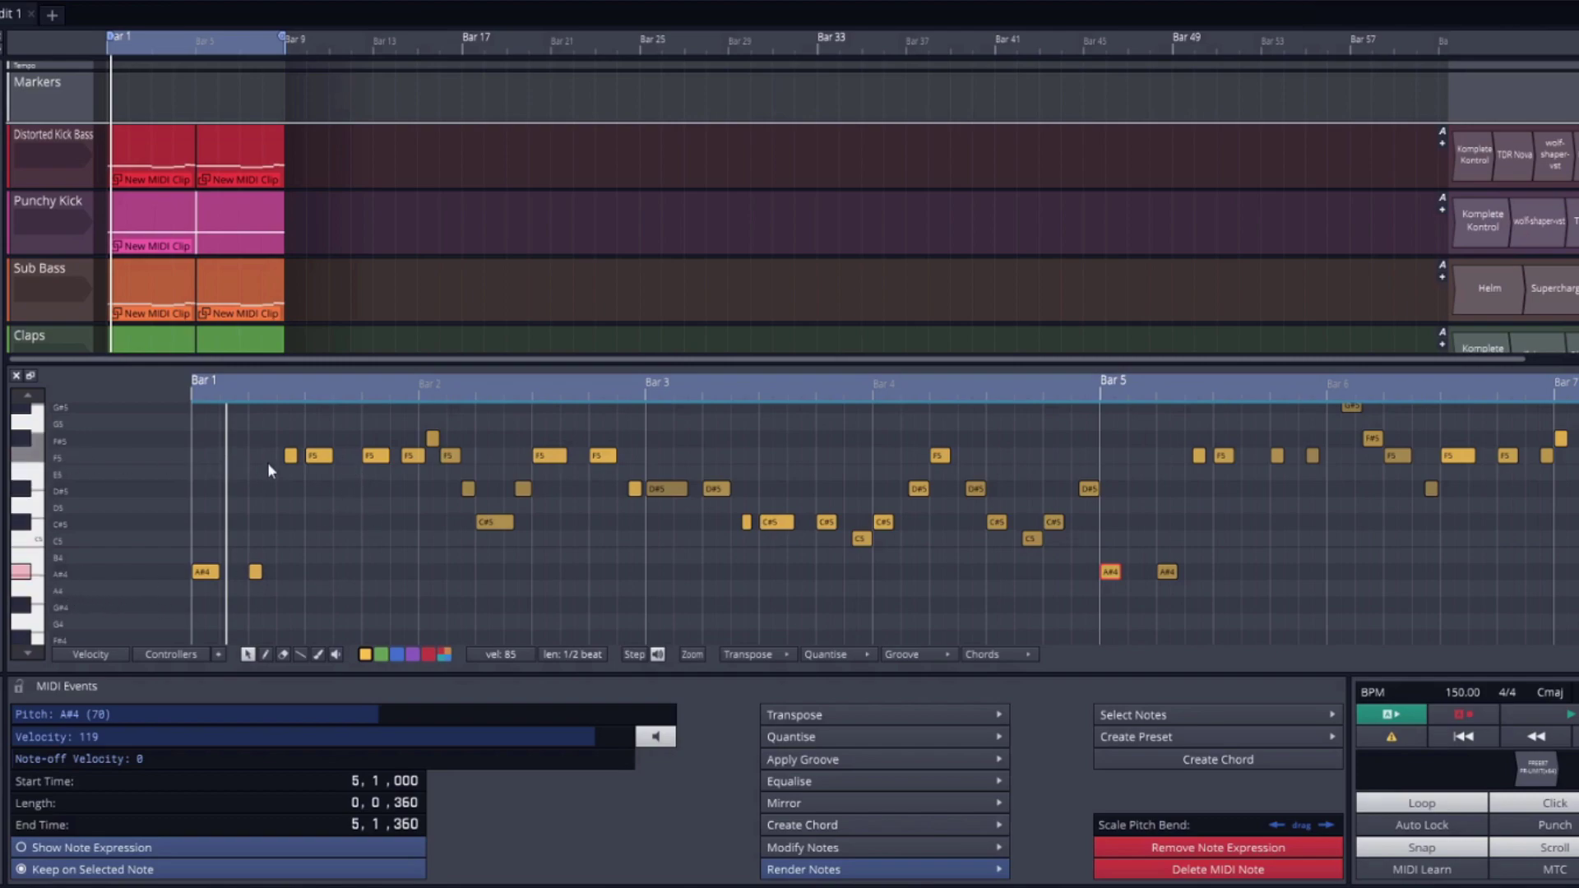
scroll(563, 375, down, 3)
scroll(696, 443, up, 2)
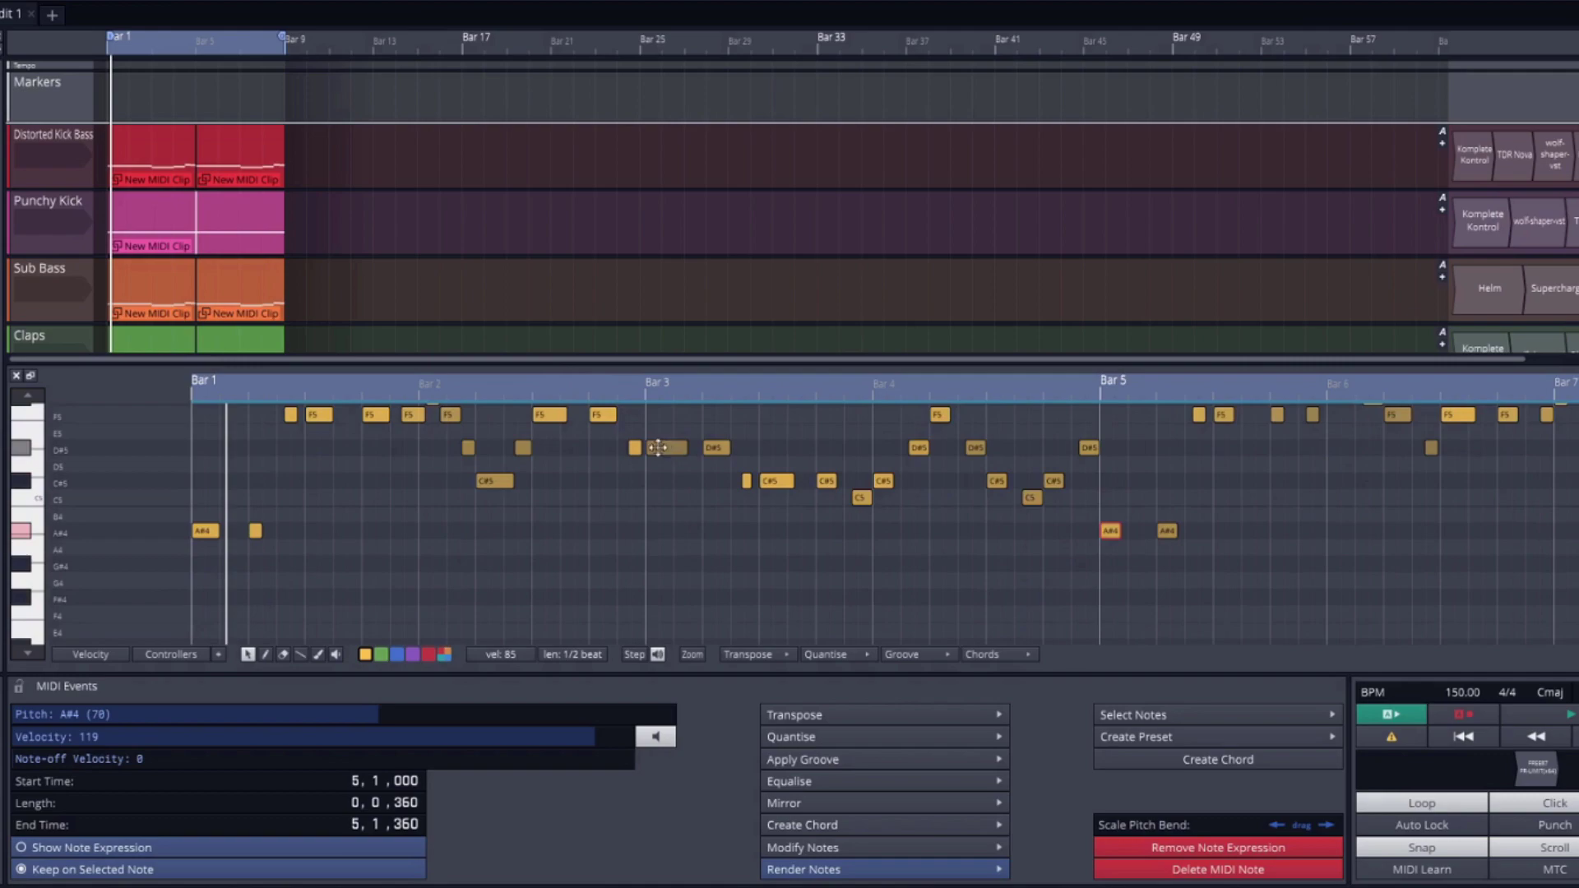
Add a trial D5 note at bar 1, delete it, and replay the melody from bar 1
click(219, 466)
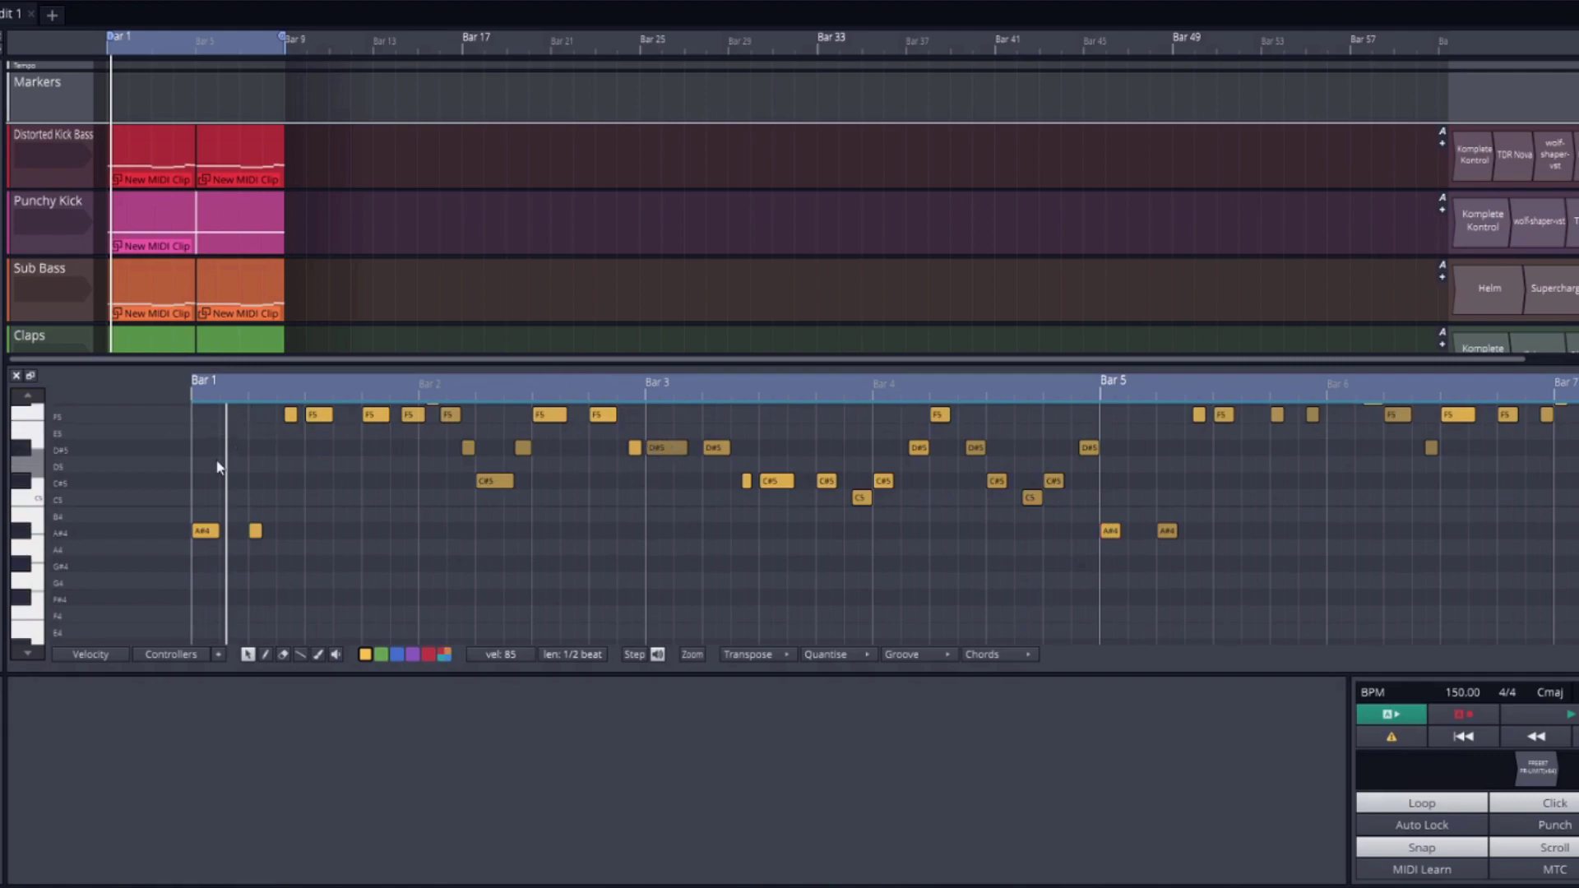
double_click(230, 466)
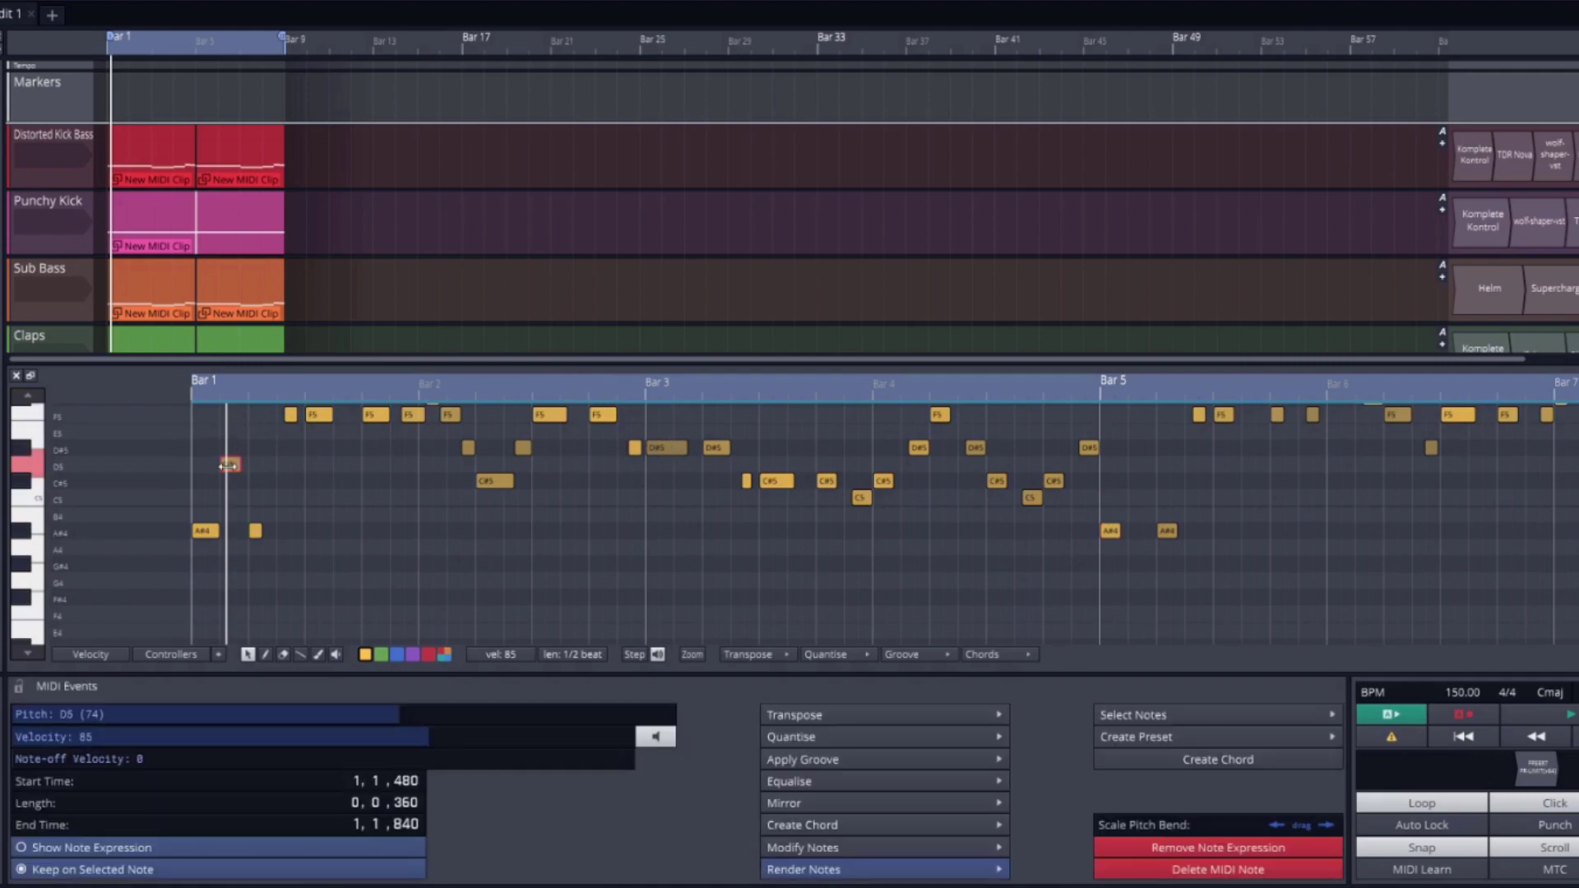
key(Delete)
key(Home)
scroll(650, 539, up, 2)
key(space)
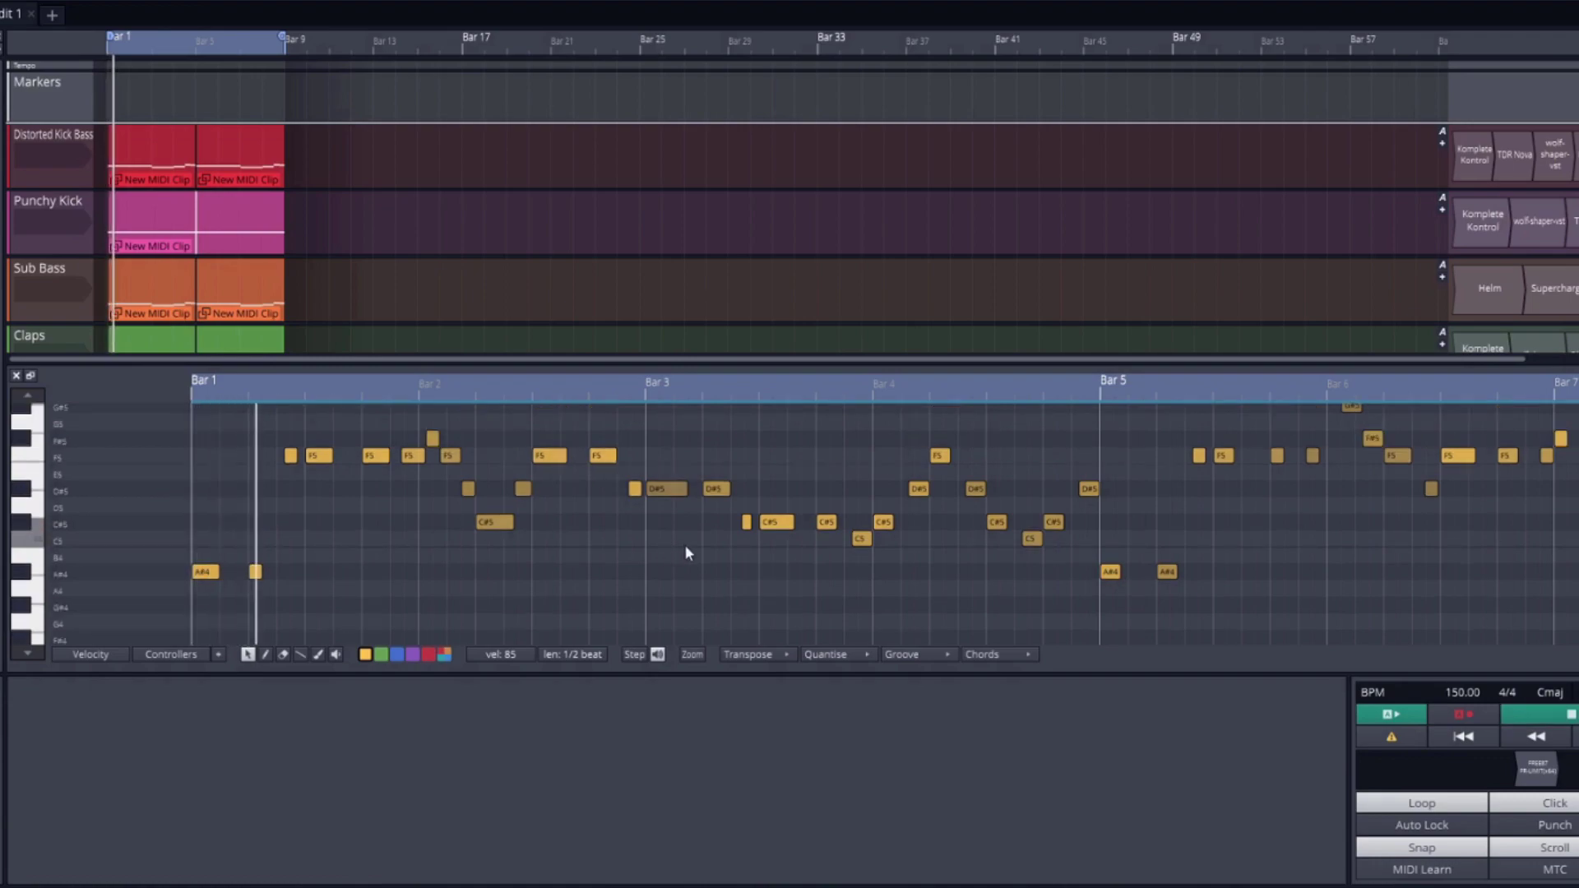